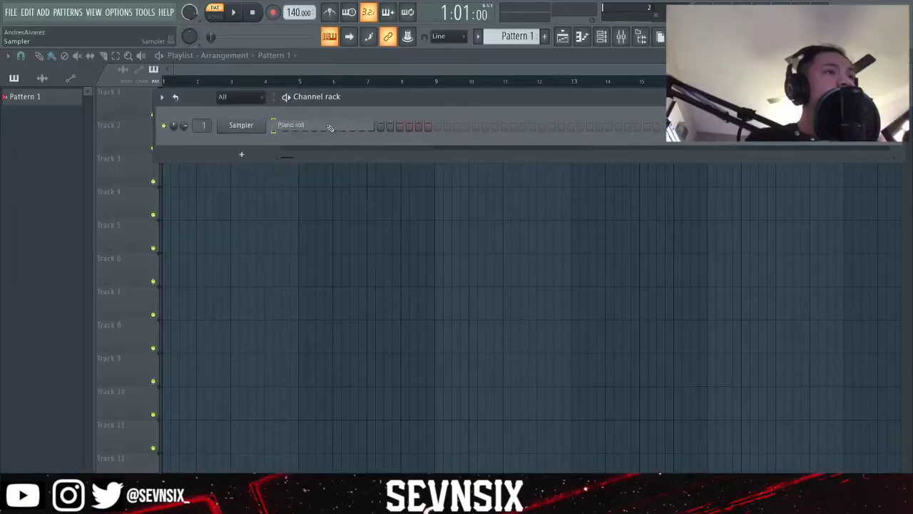
- Open the Sampler channel's piano roll and switch off the Only one stamp option
{"action": "left_click", "coordinate": [330, 128]}
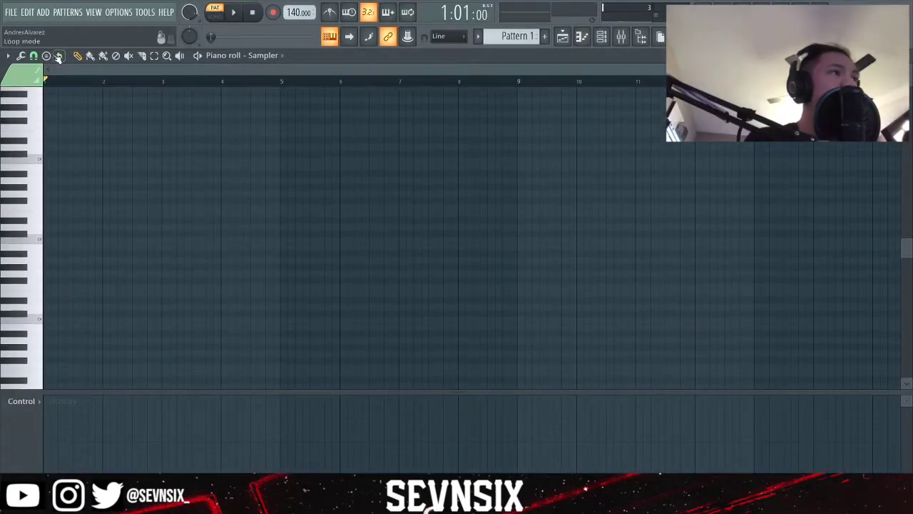
{"action": "left_click", "coordinate": [47, 56]}
{"action": "left_click", "coordinate": [61, 22]}
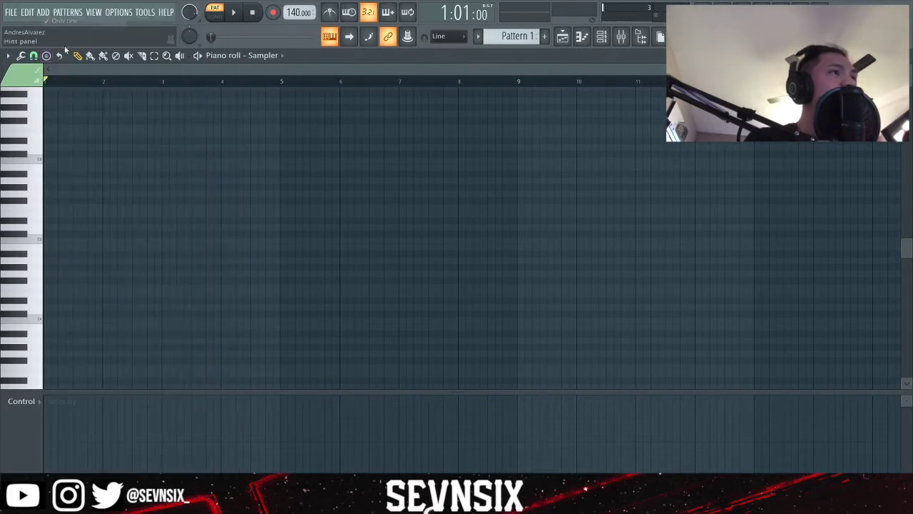
{"action": "left_click", "coordinate": [47, 55]}
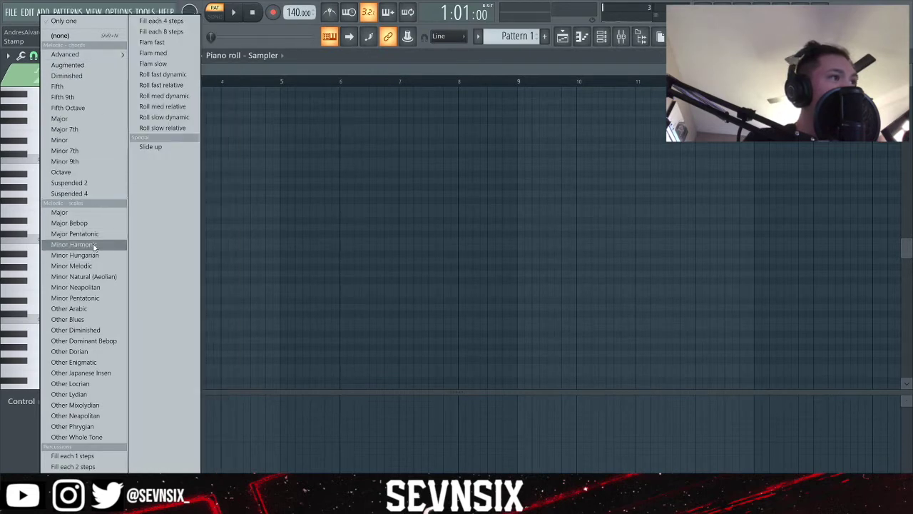
{"action": "left_click", "coordinate": [53, 351]}
{"action": "left_click", "coordinate": [75, 354]}
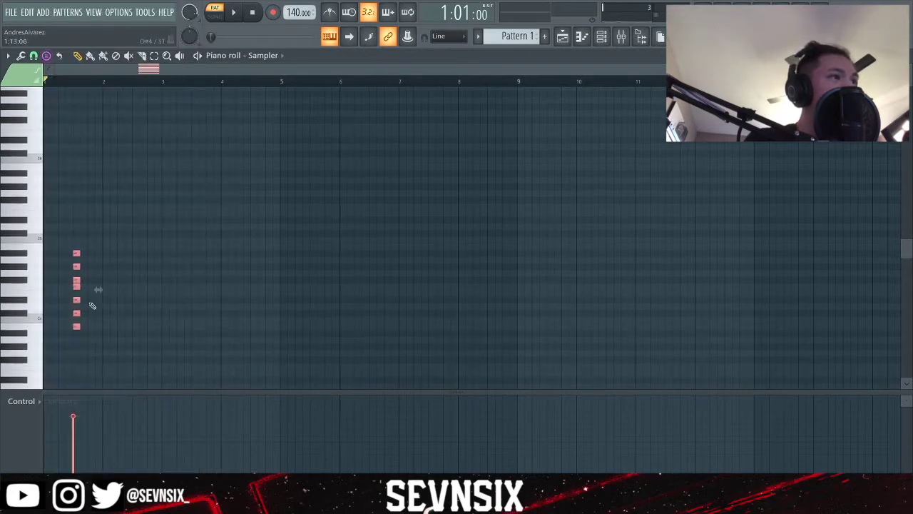
{"action": "key", "text": "ctrl+z"}
- Examine the scale stamps, the piano roll tools and the helper options for scale highlighting
{"action": "left_click", "coordinate": [34, 55]}
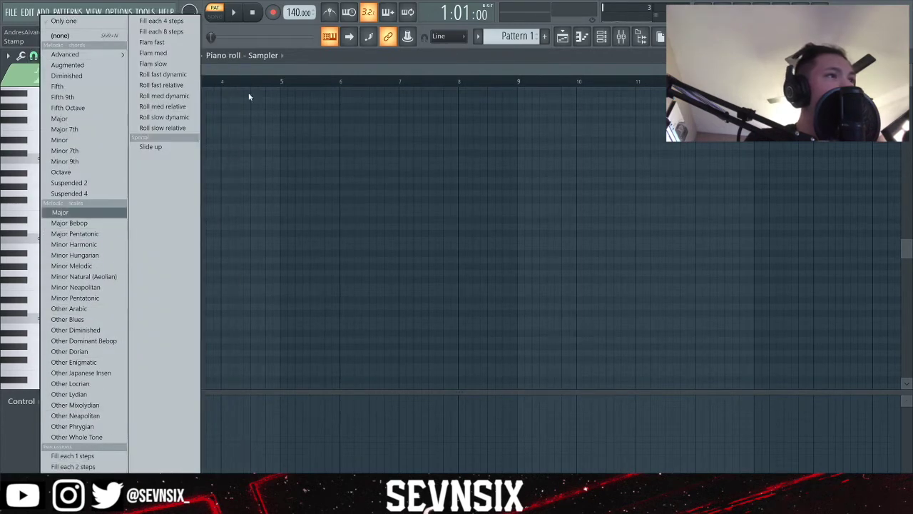
{"action": "left_click", "coordinate": [224, 63]}
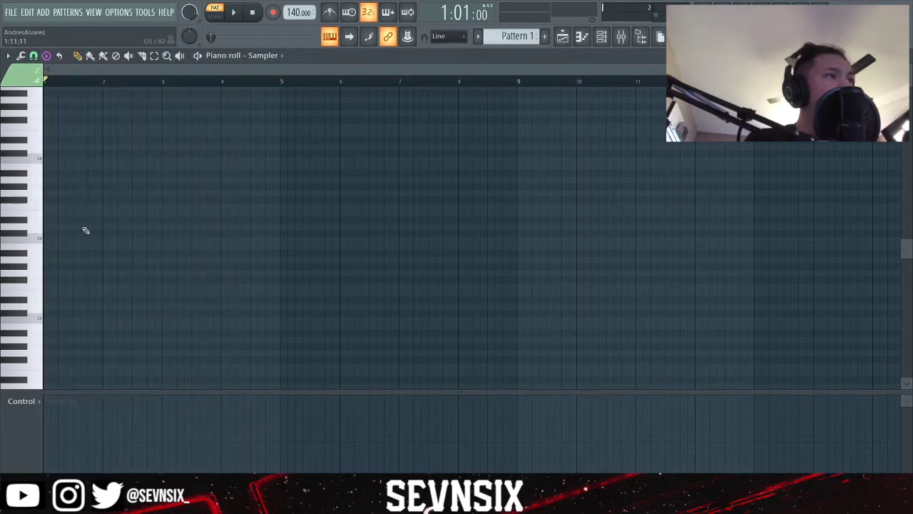
{"action": "left_click", "coordinate": [46, 56]}
{"action": "left_click", "coordinate": [20, 56]}
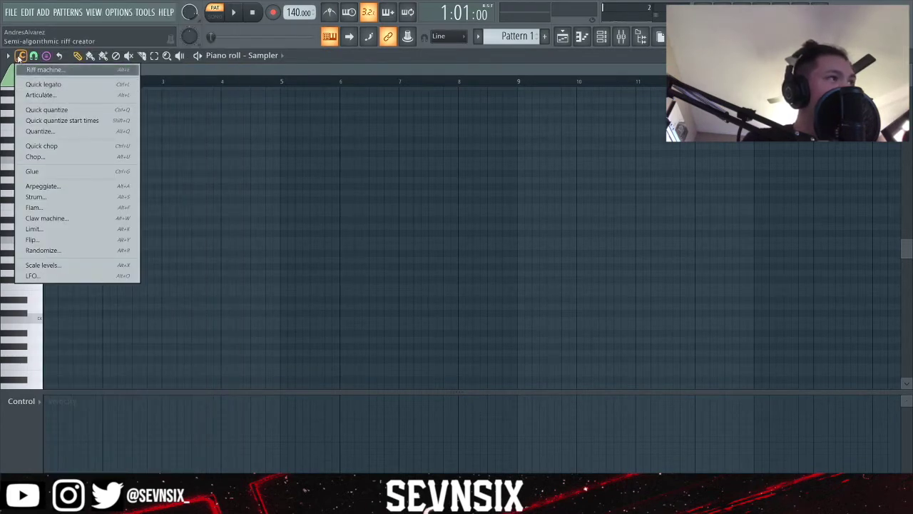
{"action": "left_click", "coordinate": [8, 56]}
{"action": "mouse_move", "coordinate": [31, 127]}
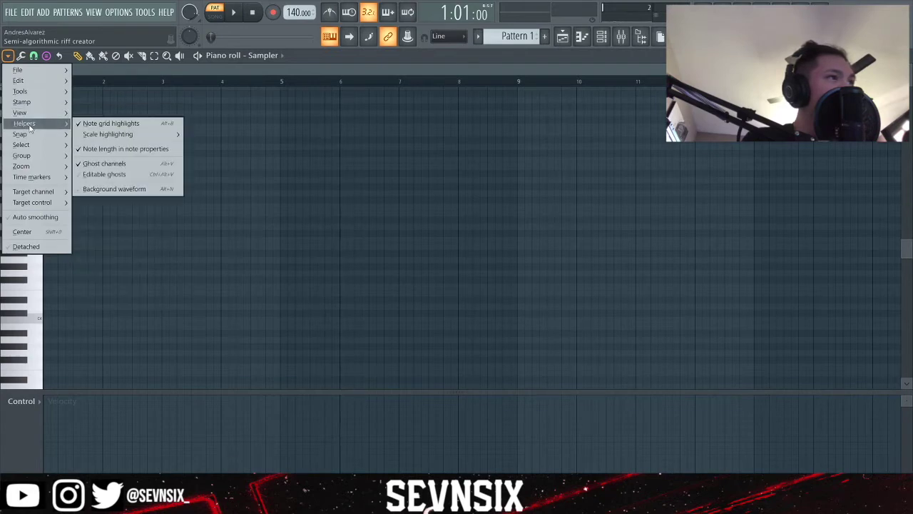
{"action": "mouse_move", "coordinate": [125, 134]}
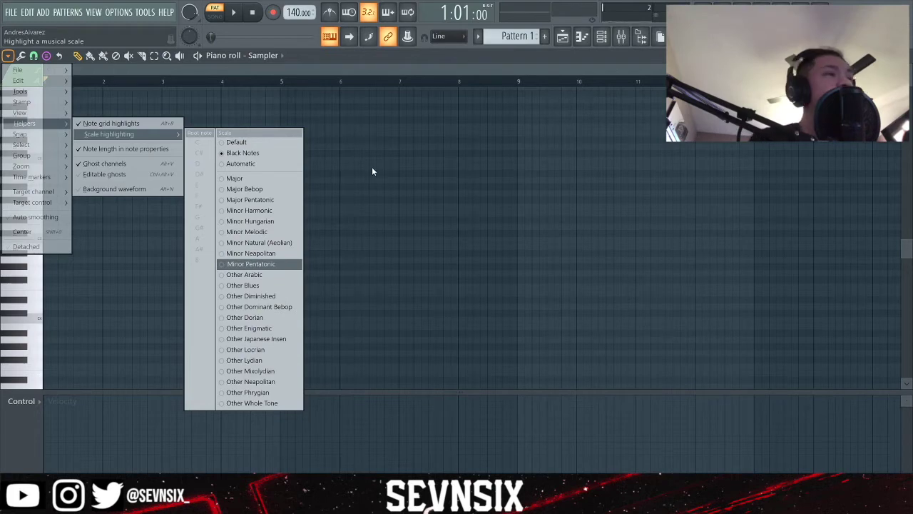
{"action": "left_click", "coordinate": [289, 67]}
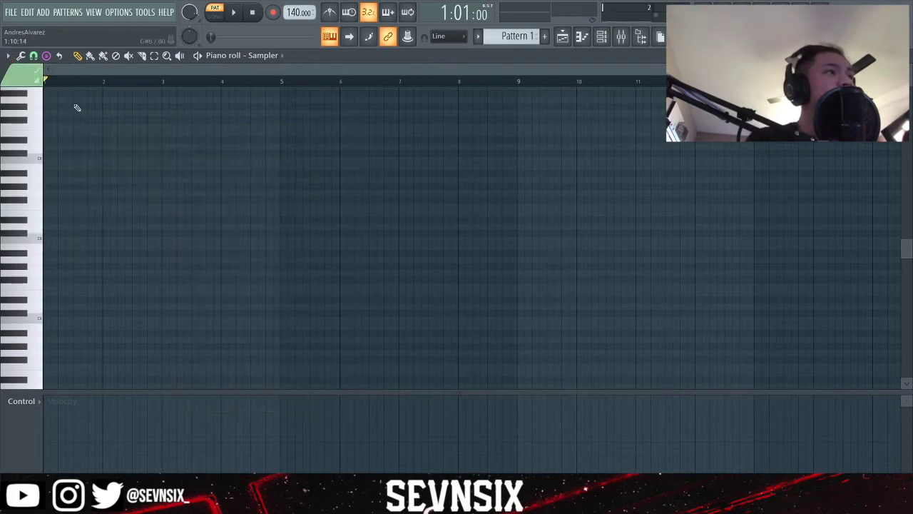
- Stamp a Minor Natural (Aeolian) scale rooted on A5 and place it at the very start of bar 1
{"action": "left_click", "coordinate": [46, 55]}
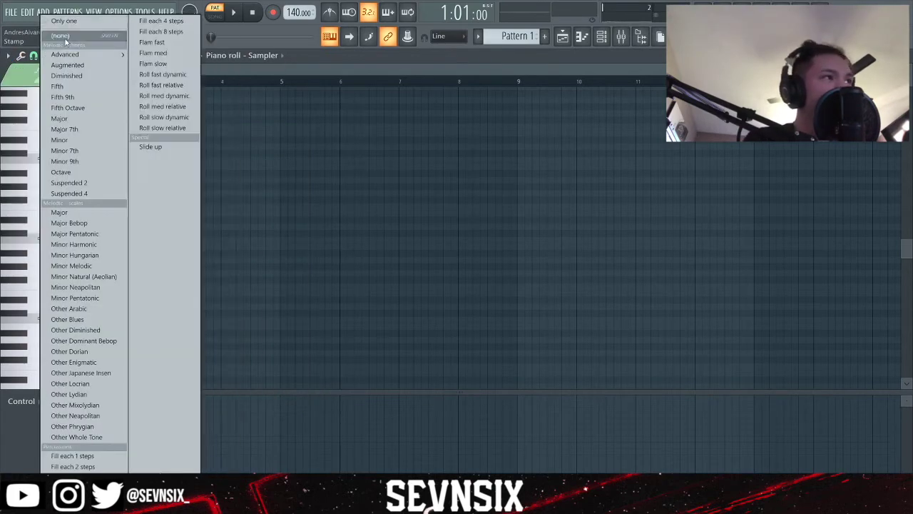
{"action": "left_click", "coordinate": [102, 280]}
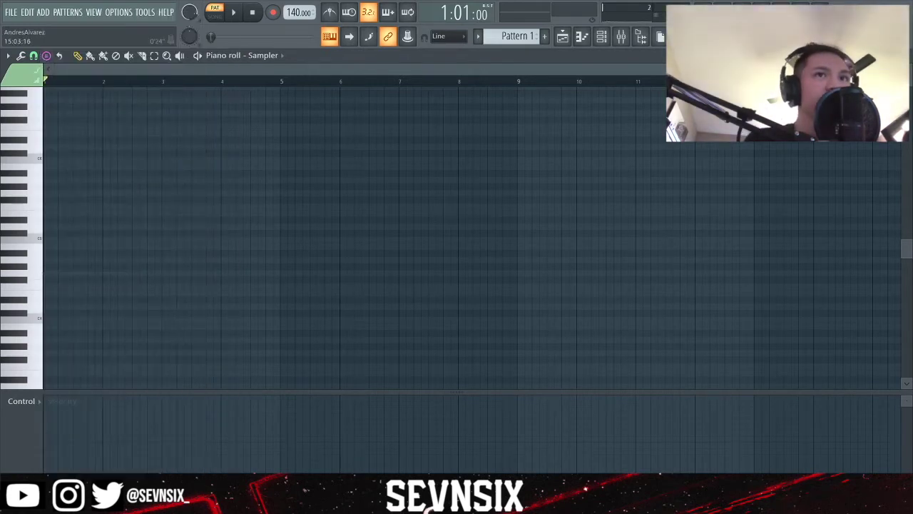
{"action": "left_click_drag", "start_coordinate": [863, 69], "coordinate": [689, 69]}
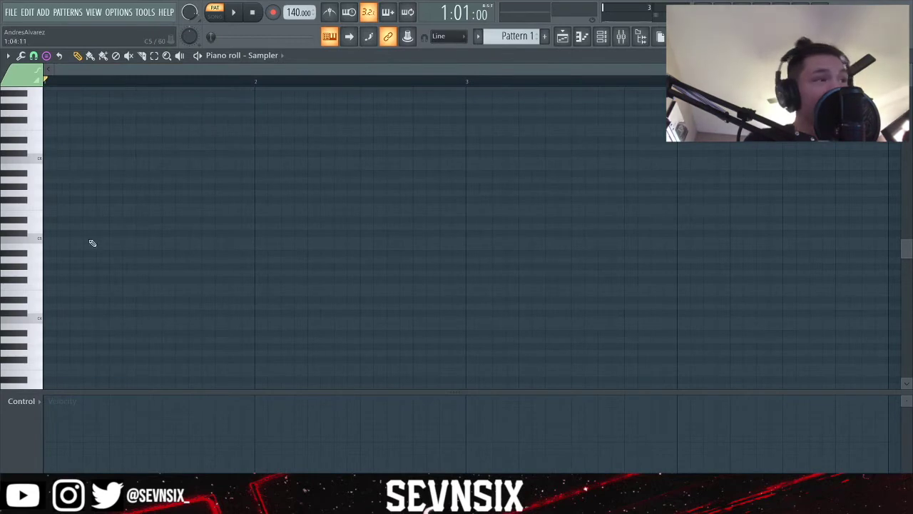
{"action": "left_click", "coordinate": [78, 186]}
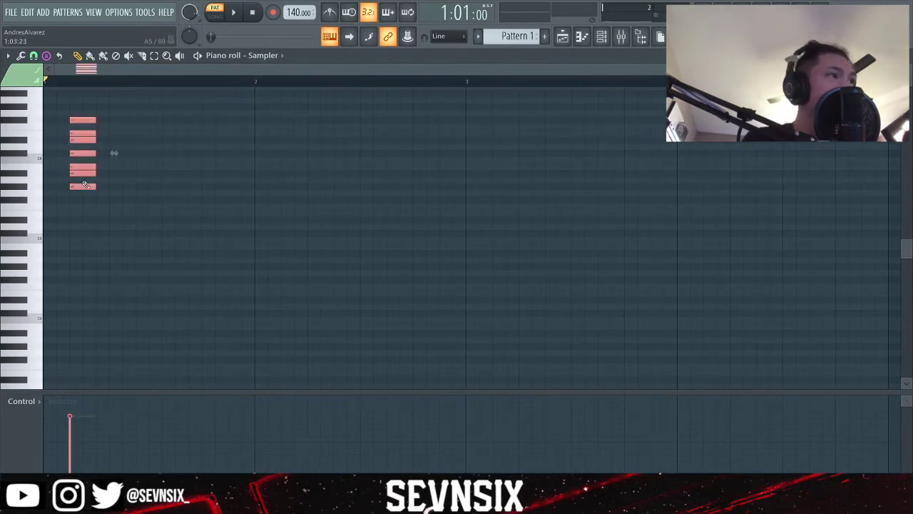
{"action": "left_click_drag", "start_coordinate": [79, 187], "coordinate": [65, 227]}
{"action": "scroll", "coordinate": [68, 244], "scroll_direction": "up", "scroll_amount": 3}
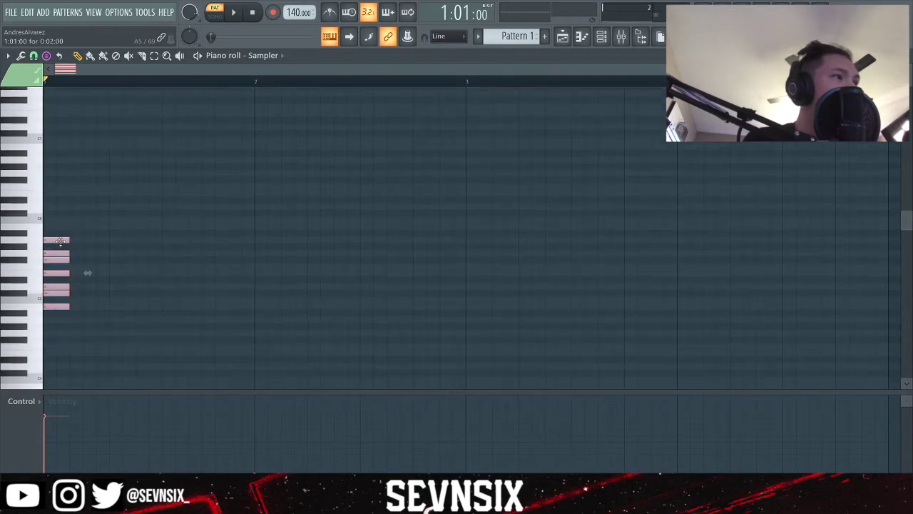
- Repeat the A minor scale stamp at the start of bar 1, two octaves above and two octaves below the first one
{"action": "left_click", "coordinate": [49, 227]}
{"action": "left_click", "coordinate": [49, 146]}
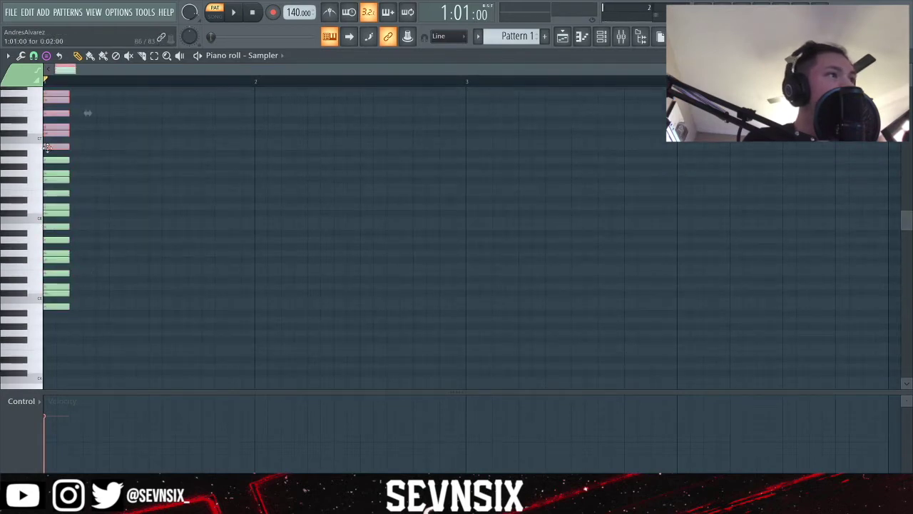
{"action": "scroll", "coordinate": [68, 230], "scroll_direction": "down", "scroll_amount": 9}
{"action": "left_click", "coordinate": [49, 207]}
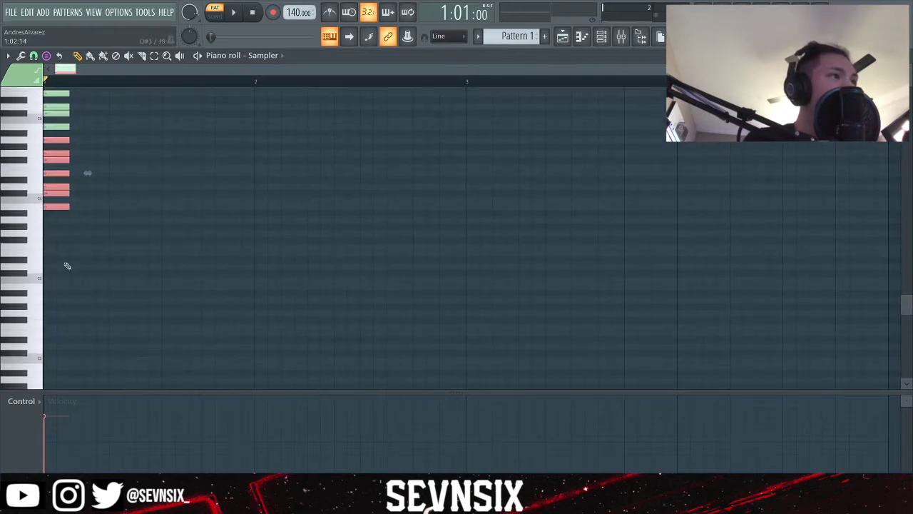
{"action": "left_click", "coordinate": [52, 287]}
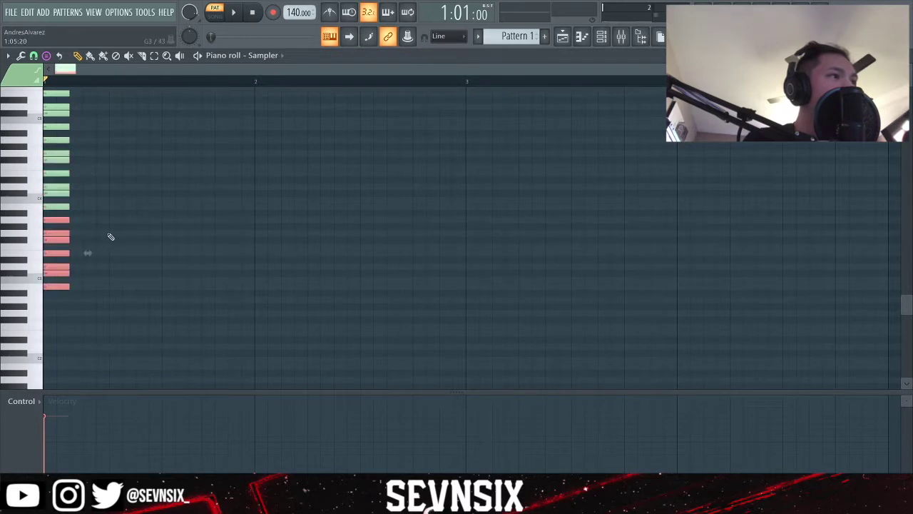
- Set the stamp back to none and close the piano roll
{"action": "left_click", "coordinate": [47, 56]}
{"action": "left_click", "coordinate": [59, 34]}
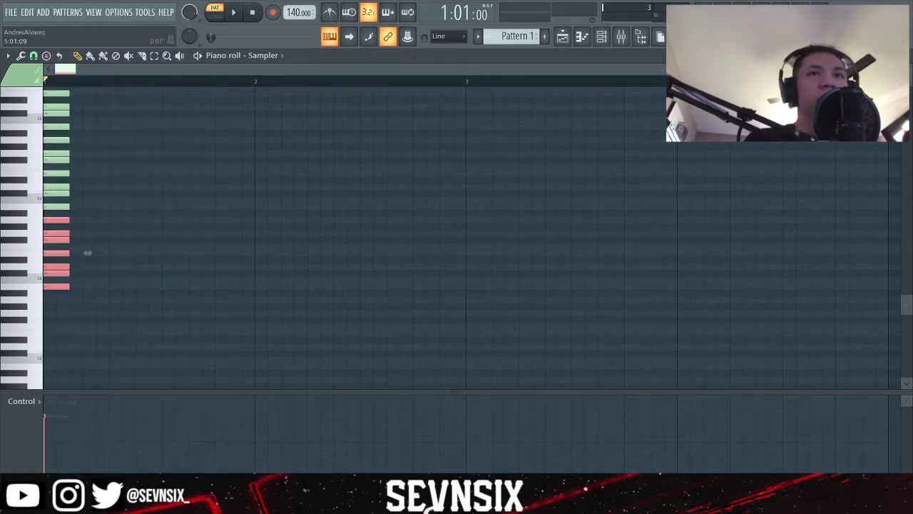
{"action": "key", "text": "F7"}
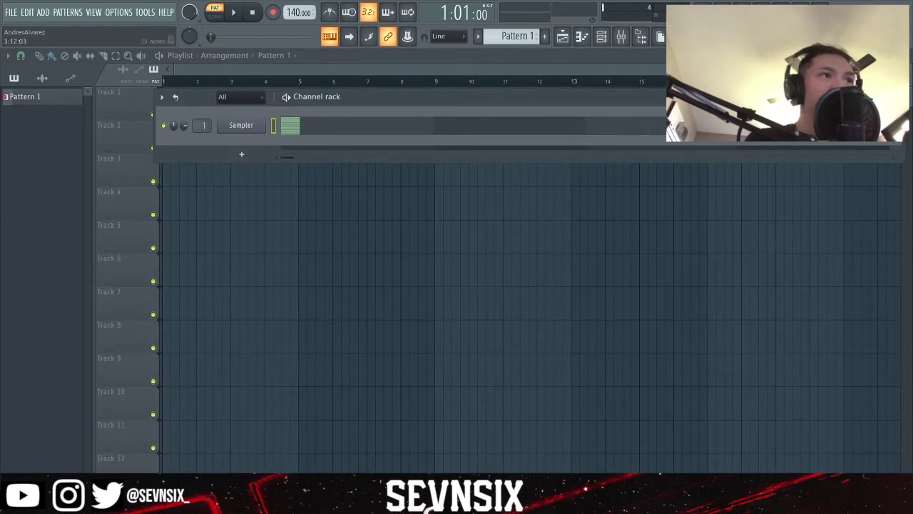
- Clone the Sampler channel and replace the clone with Lounge Lizard EP-4
{"action": "right_click", "coordinate": [253, 126]}
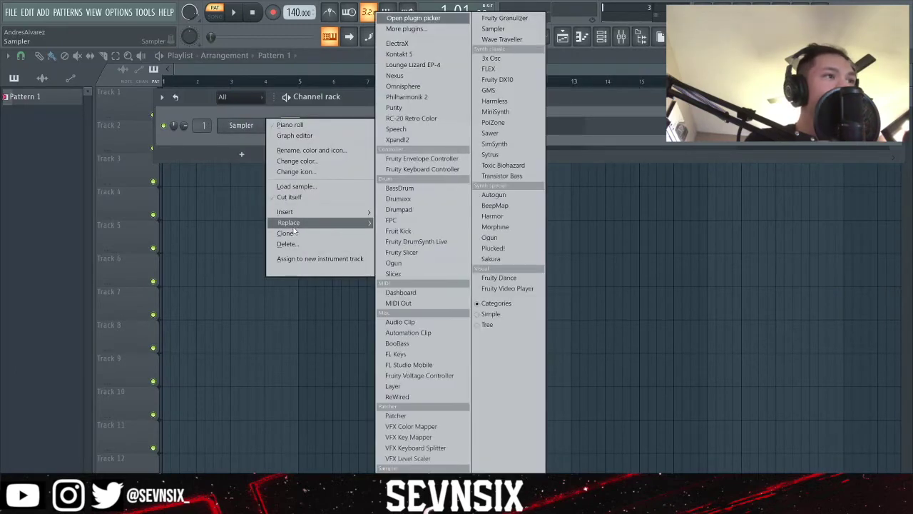
{"action": "left_click", "coordinate": [285, 233]}
{"action": "right_click", "coordinate": [251, 146]}
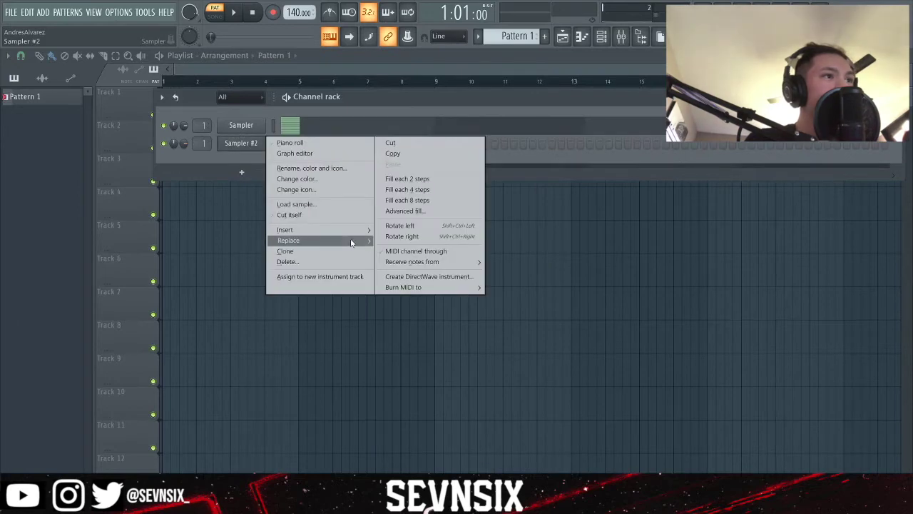
{"action": "mouse_move", "coordinate": [300, 240]}
{"action": "left_click", "coordinate": [408, 65]}
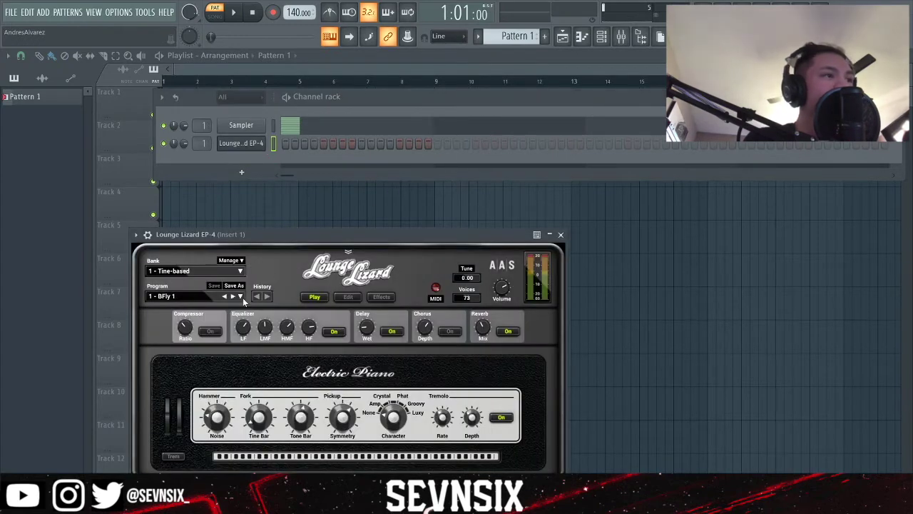
- Load the Spirit of the 70's program from the Custom Electric Pianos bank and move the plugin window just below the channel rack
{"action": "left_click", "coordinate": [240, 296]}
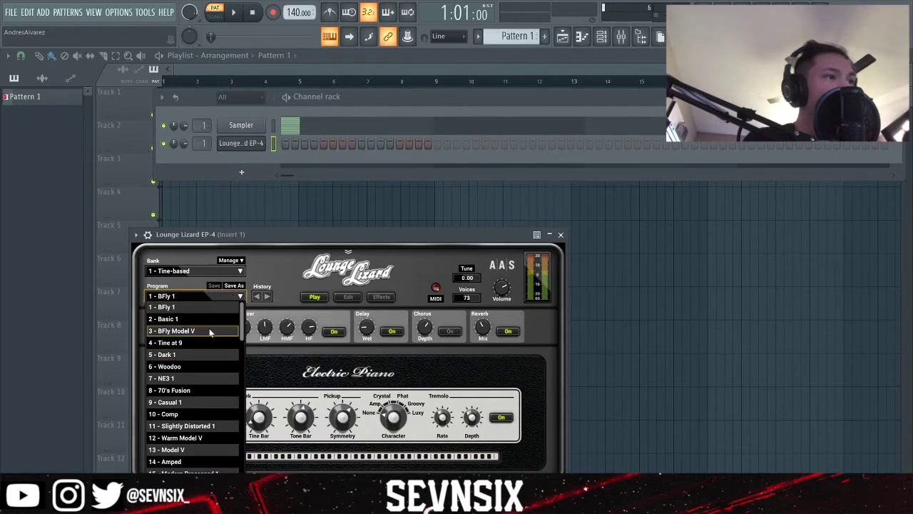
{"action": "scroll", "coordinate": [193, 343], "scroll_direction": "down", "scroll_amount": 1}
{"action": "left_click", "coordinate": [258, 266]}
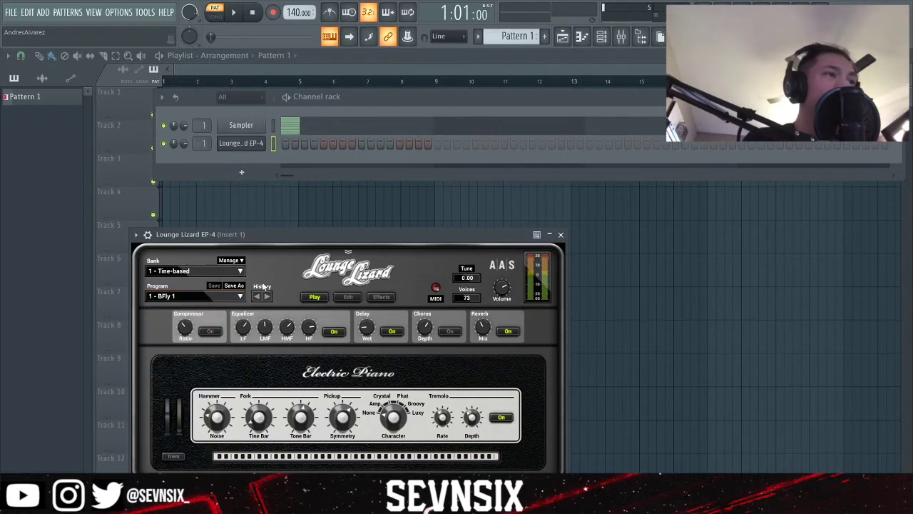
{"action": "left_click", "coordinate": [242, 272]}
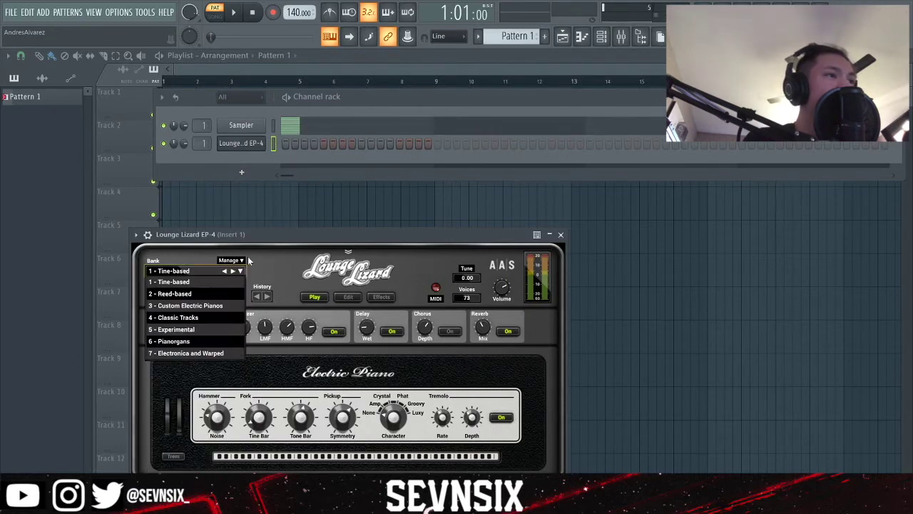
{"action": "left_click", "coordinate": [205, 307]}
{"action": "left_click", "coordinate": [240, 297]}
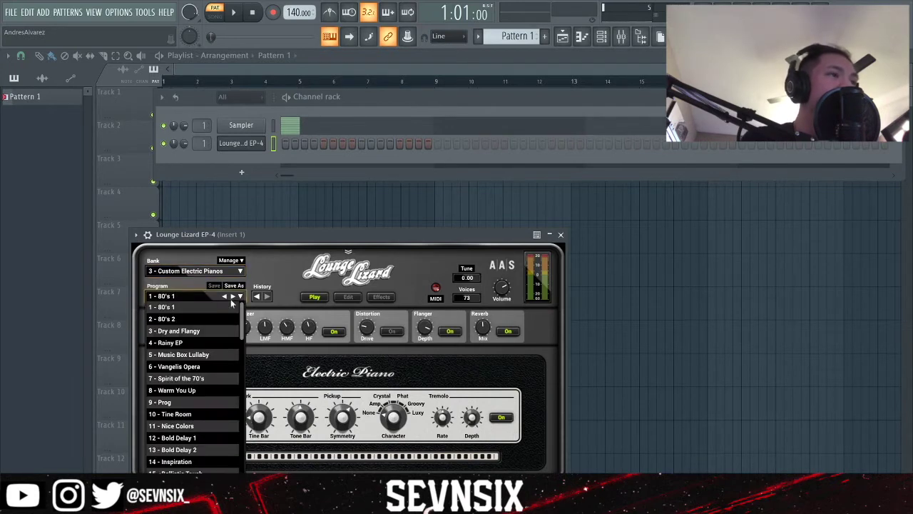
{"action": "left_click", "coordinate": [193, 382]}
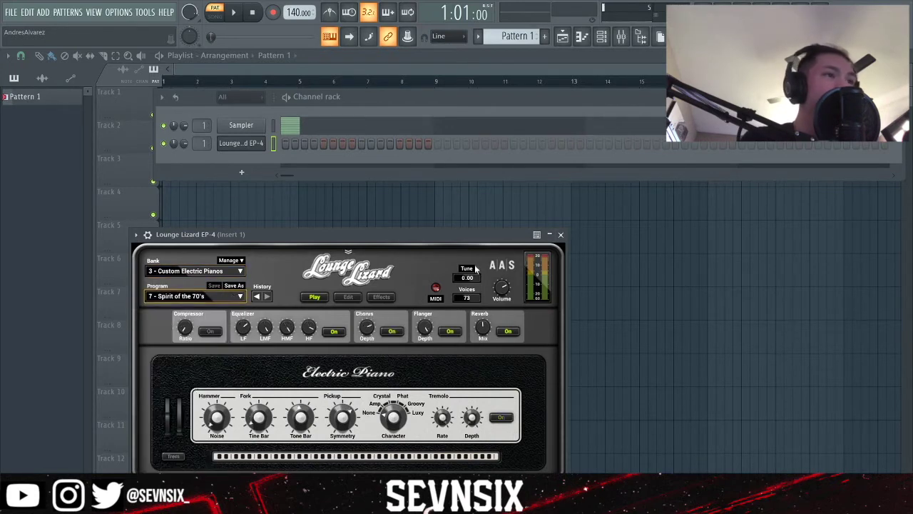
{"action": "left_click_drag", "start_coordinate": [374, 232], "coordinate": [414, 187]}
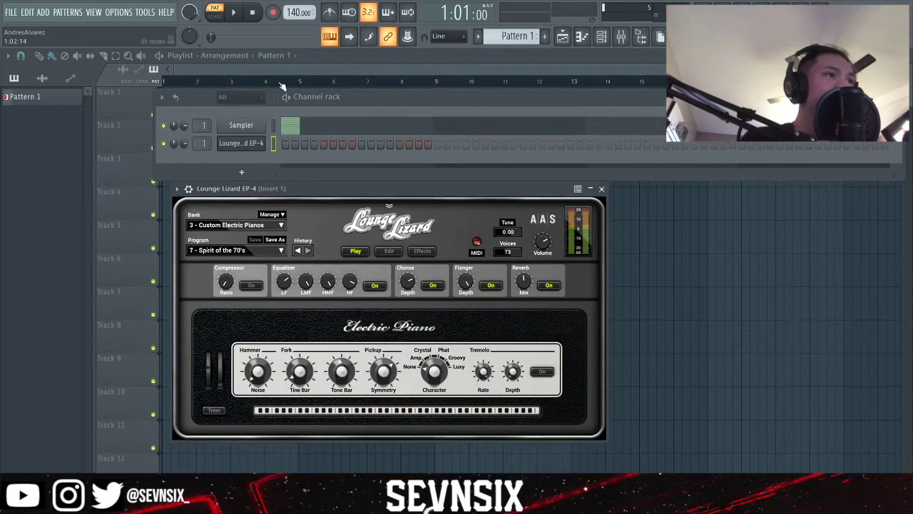
{"action": "left_click_drag", "start_coordinate": [318, 195], "coordinate": [357, 199]}
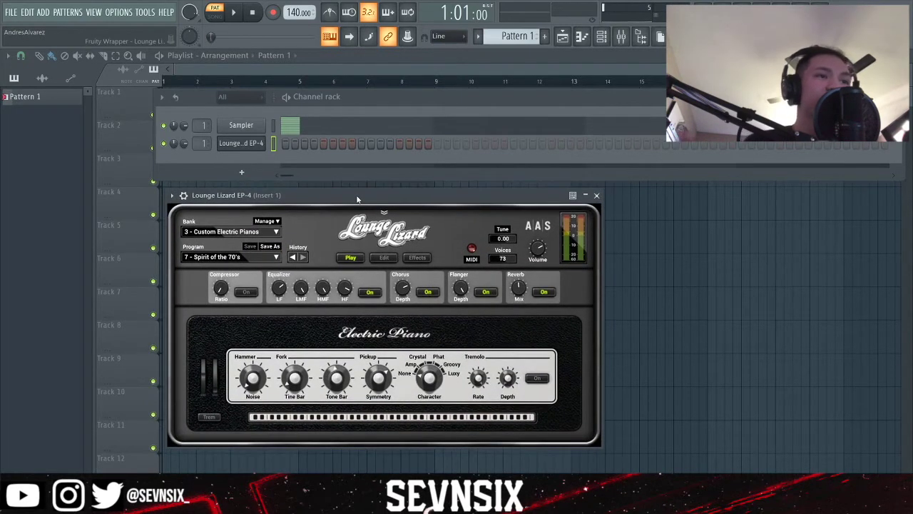
{"action": "left_click", "coordinate": [277, 257]}
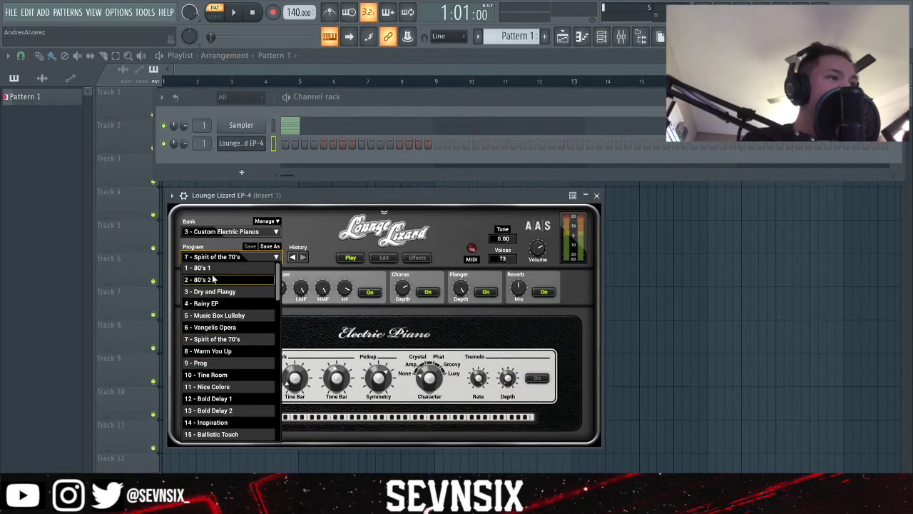
{"action": "scroll", "coordinate": [226, 316], "scroll_direction": "down", "scroll_amount": 2}
{"action": "scroll", "coordinate": [225, 317], "scroll_direction": "up", "scroll_amount": 2}
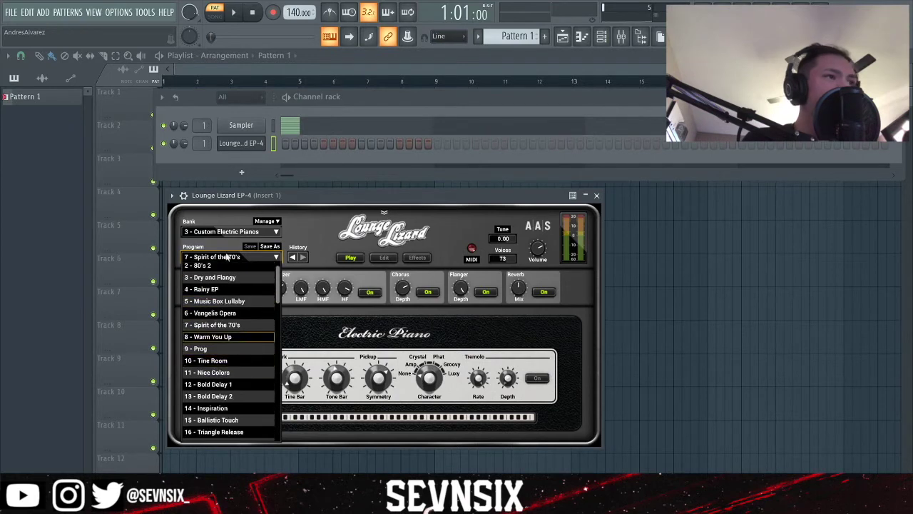
- Open the Lounge Lizard EP-4 channel's piano roll and audition several keys around the sixth octave using the ghost scale notes
{"action": "right_click", "coordinate": [246, 143]}
{"action": "left_click", "coordinate": [285, 143]}
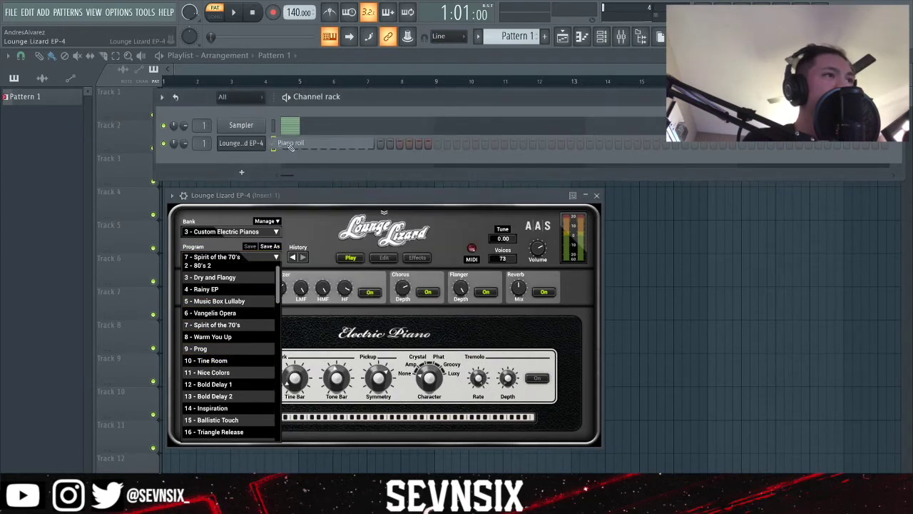
{"action": "scroll", "coordinate": [164, 207], "scroll_direction": "up", "scroll_amount": 3}
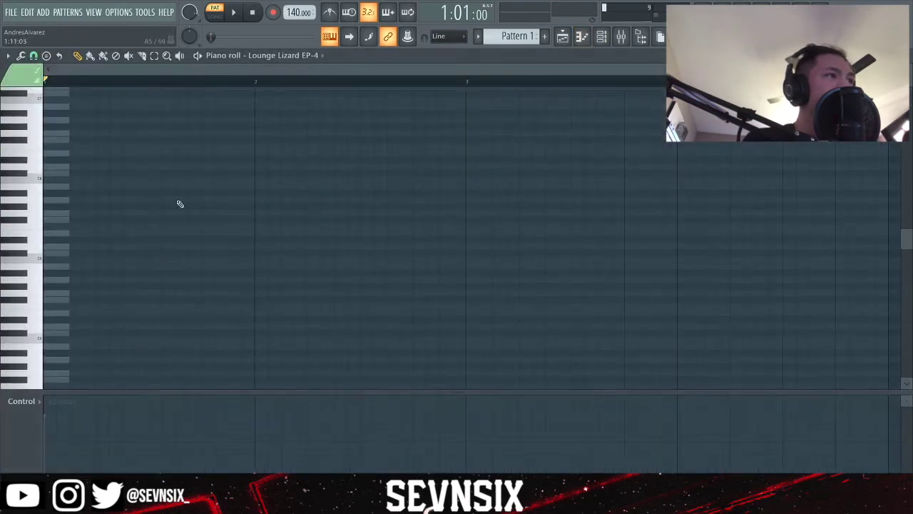
{"action": "left_click", "coordinate": [33, 203]}
{"action": "left_click", "coordinate": [33, 201]}
{"action": "left_click", "coordinate": [35, 191]}
{"action": "left_click", "coordinate": [37, 174]}
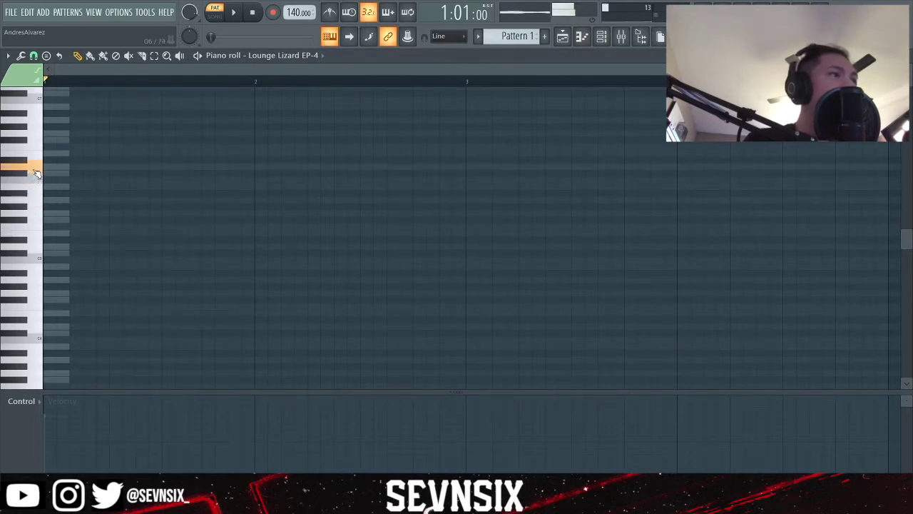
- Audition several keys in the fifth octave and look over the ghost scale notes in the lower octaves
{"action": "left_click", "coordinate": [25, 261]}
{"action": "left_click", "coordinate": [23, 250]}
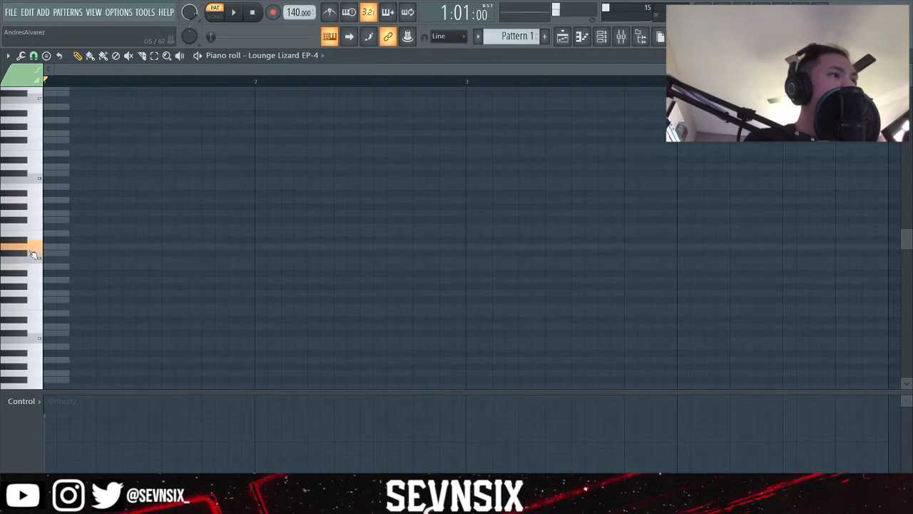
{"action": "left_click", "coordinate": [27, 235]}
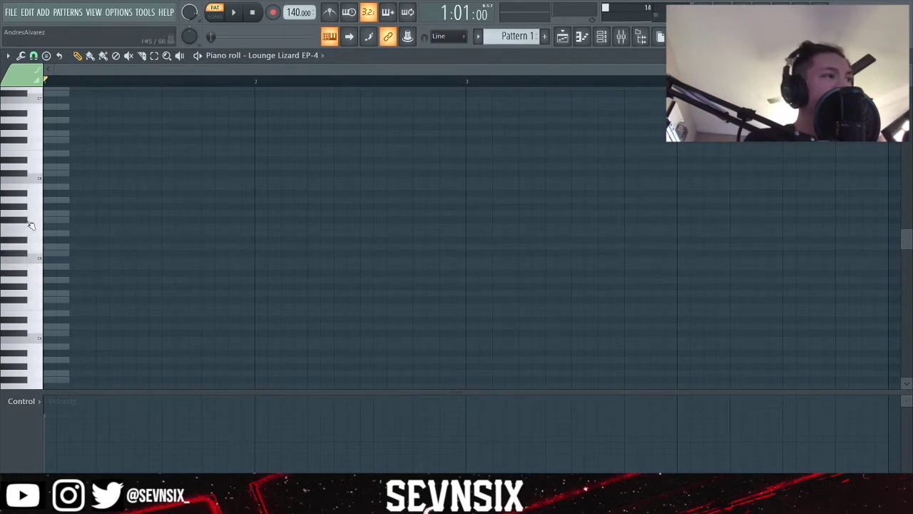
{"action": "left_click", "coordinate": [30, 220]}
{"action": "left_click", "coordinate": [36, 223]}
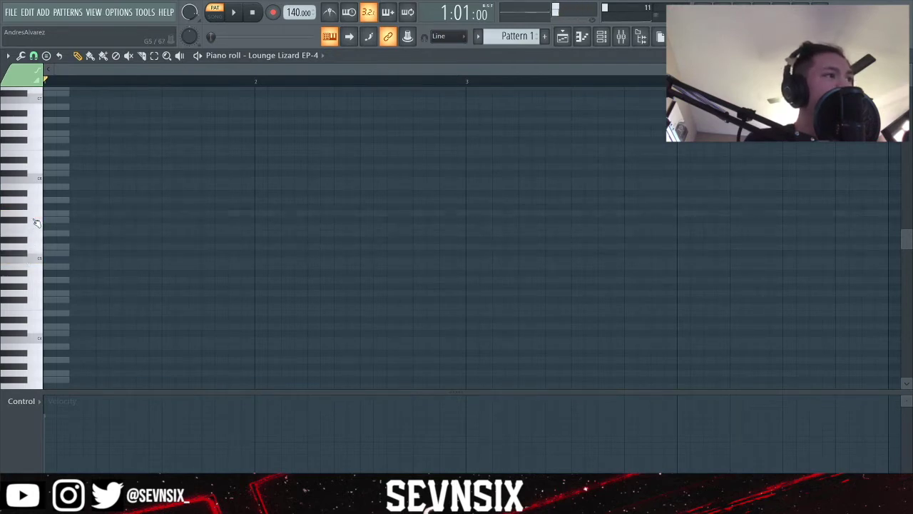
{"action": "scroll", "coordinate": [132, 256], "scroll_direction": "down", "scroll_amount": 4}
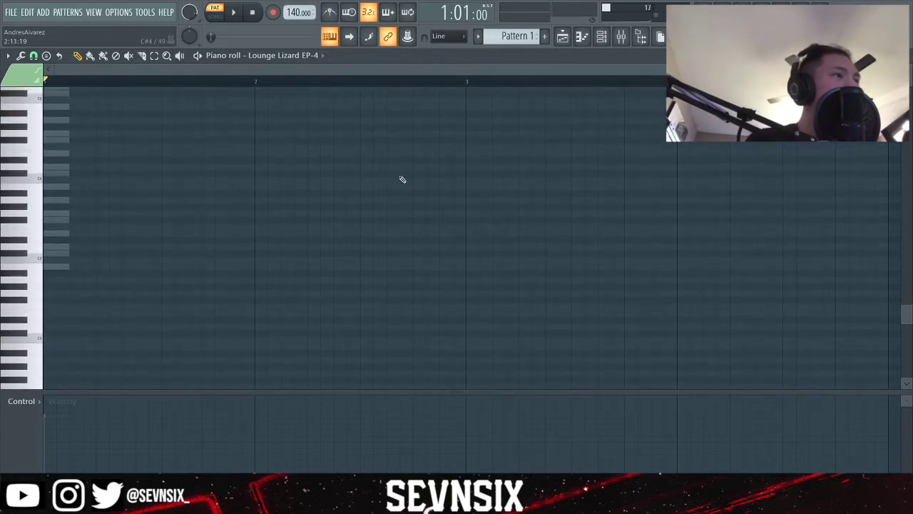
{"action": "scroll", "coordinate": [396, 189], "scroll_direction": "up", "scroll_amount": 2}
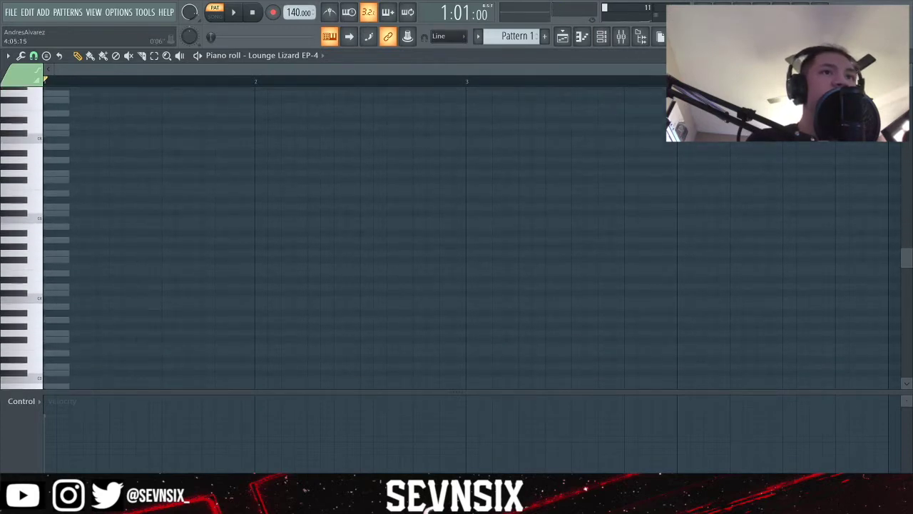
{"action": "scroll", "coordinate": [404, 184], "scroll_direction": "up", "scroll_amount": 2}
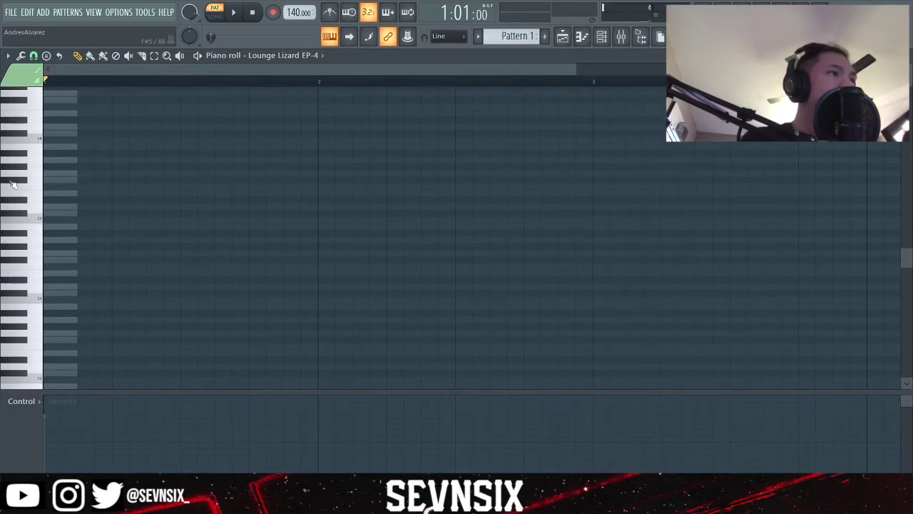
- Place a note at the start of bar 1, audition nearby keys, and move the note to E4
{"action": "left_click", "coordinate": [51, 229]}
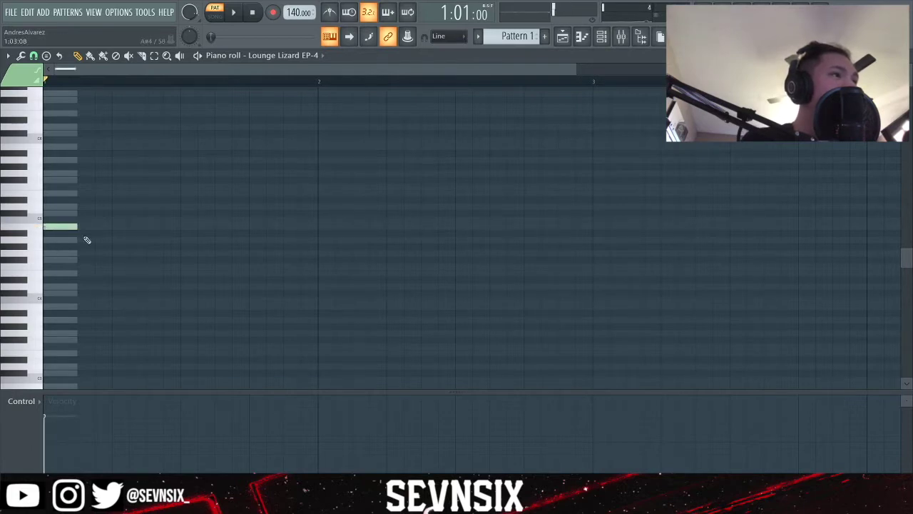
{"action": "left_click", "coordinate": [32, 230]}
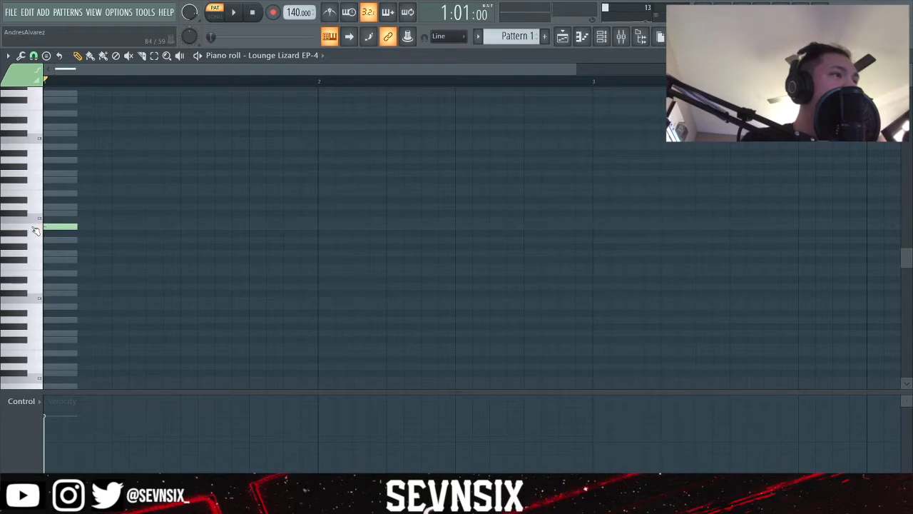
{"action": "left_click", "coordinate": [35, 230]}
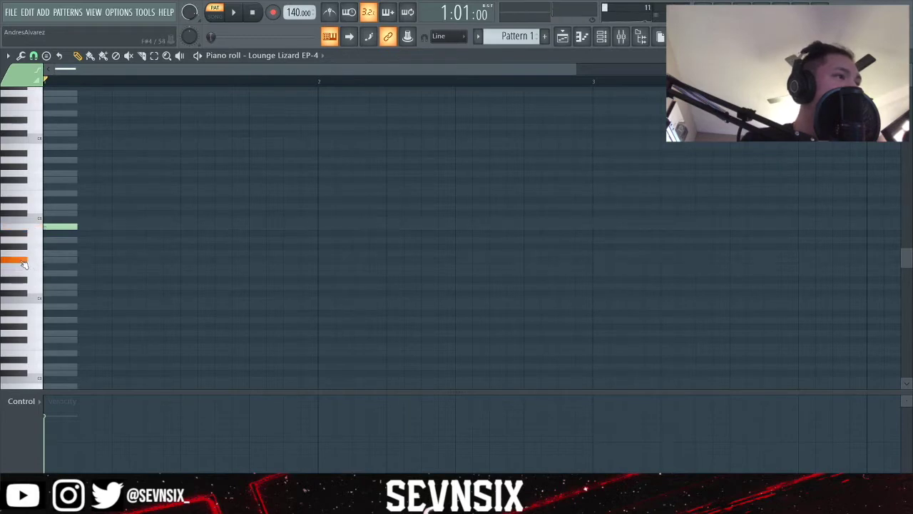
{"action": "left_click", "coordinate": [32, 254]}
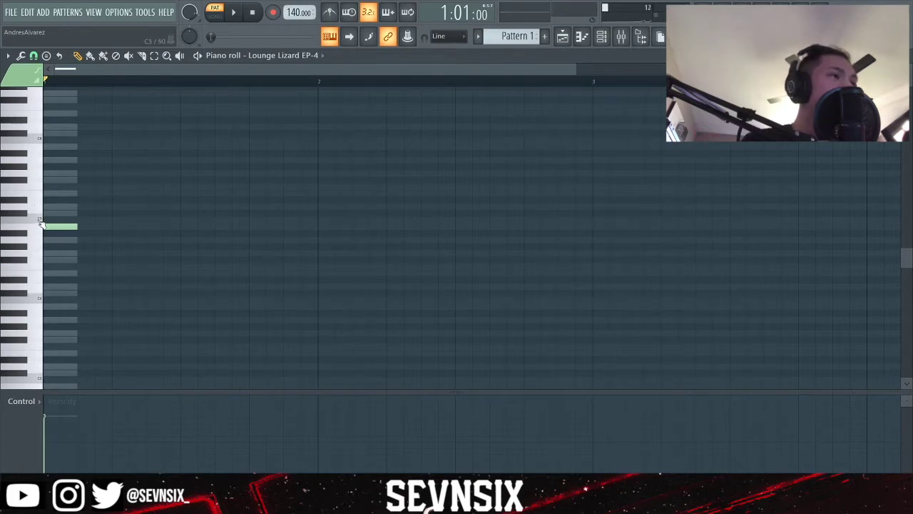
{"action": "left_click_drag", "start_coordinate": [54, 227], "coordinate": [46, 276]}
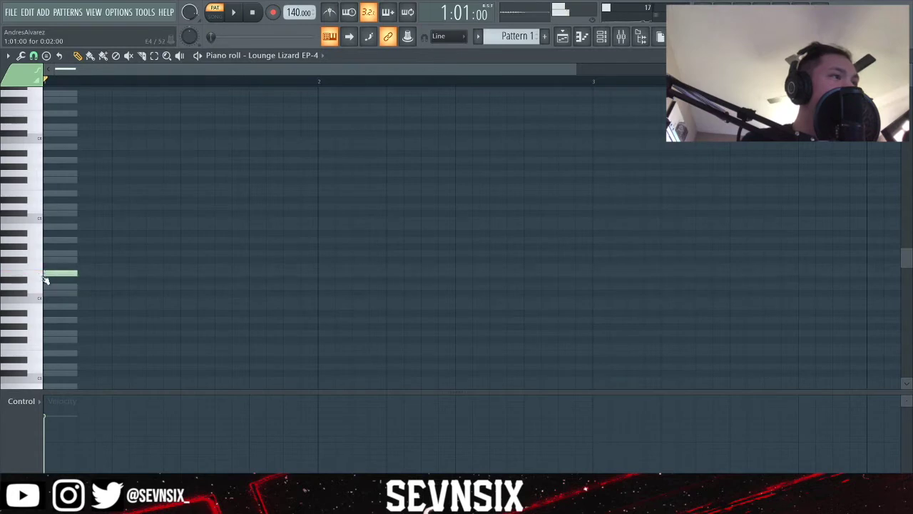
- Audition keys around D4, add C#4 at 1:04 and D4 at 1:07, and place a G#4 above the first note
{"action": "left_click", "coordinate": [34, 278]}
{"action": "left_click", "coordinate": [32, 278]}
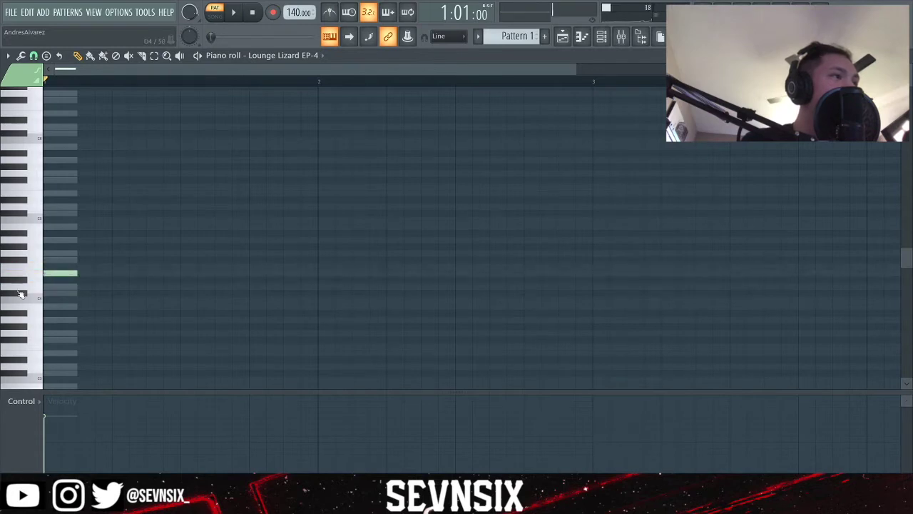
{"action": "left_click", "coordinate": [26, 293]}
{"action": "left_click", "coordinate": [34, 277]}
{"action": "left_click", "coordinate": [36, 286]}
{"action": "left_click", "coordinate": [99, 288]}
{"action": "left_click", "coordinate": [112, 289]}
{"action": "left_click_drag", "start_coordinate": [112, 289], "coordinate": [112, 288]}
{"action": "left_click", "coordinate": [157, 287]}
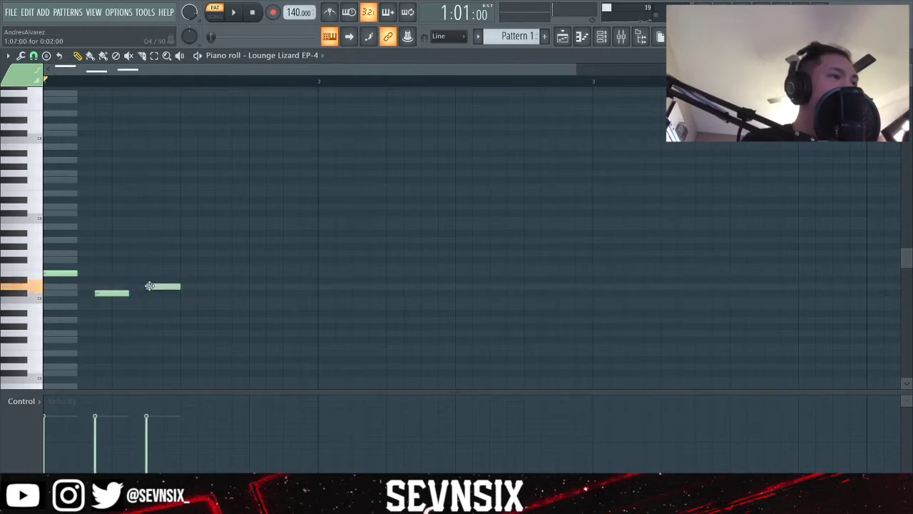
{"action": "left_click", "coordinate": [47, 249]}
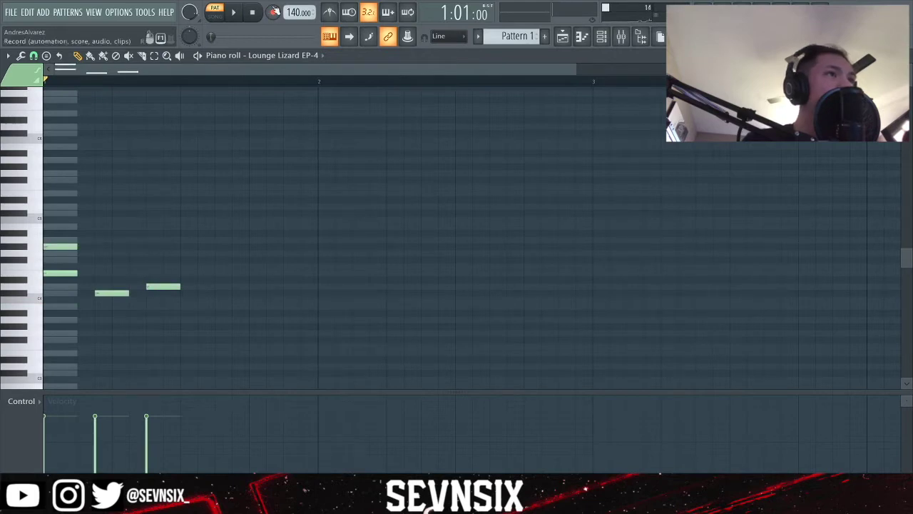
- Set the project tempo to 100 BPM
{"action": "scroll", "coordinate": [292, 12], "scroll_direction": "up", "scroll_amount": 1}
{"action": "left_click_drag", "start_coordinate": [292, 13], "coordinate": [291, 19]}
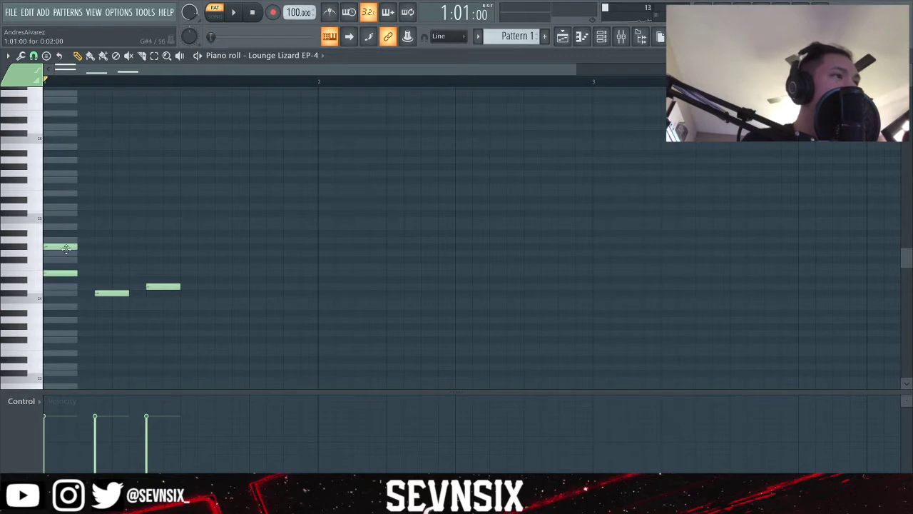
- Lower the G#4 to G4 and stack B4 and D5 above it to complete the first chord on E4
{"action": "left_click_drag", "start_coordinate": [66, 249], "coordinate": [55, 255]}
{"action": "left_click", "coordinate": [49, 227]}
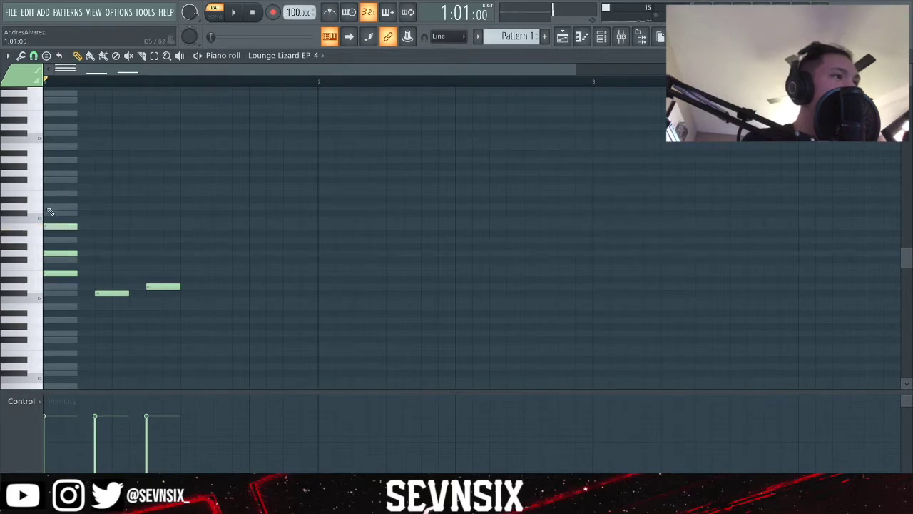
{"action": "left_click", "coordinate": [50, 208]}
- Stack three notes above the C#4 at 1:04 and arrange them on E4, G4 and B4
{"action": "left_click", "coordinate": [97, 260]}
{"action": "left_click", "coordinate": [96, 239]}
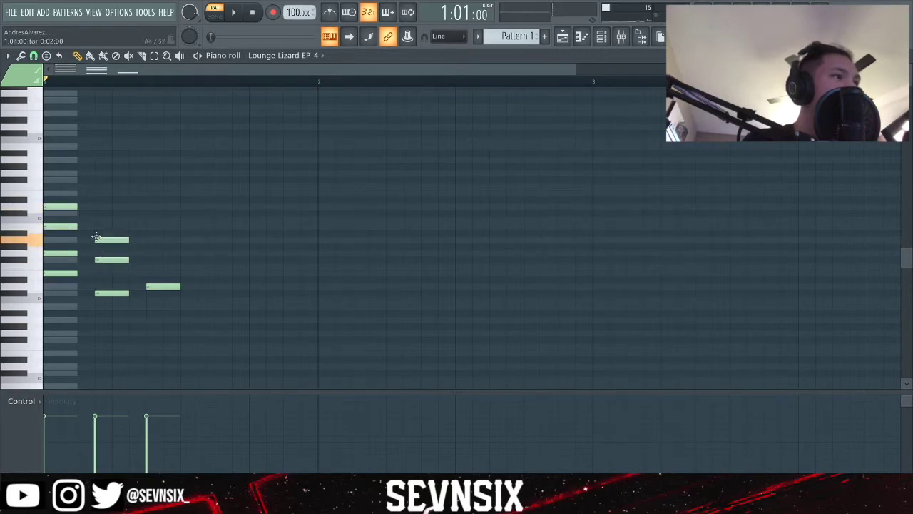
{"action": "left_click", "coordinate": [100, 213]}
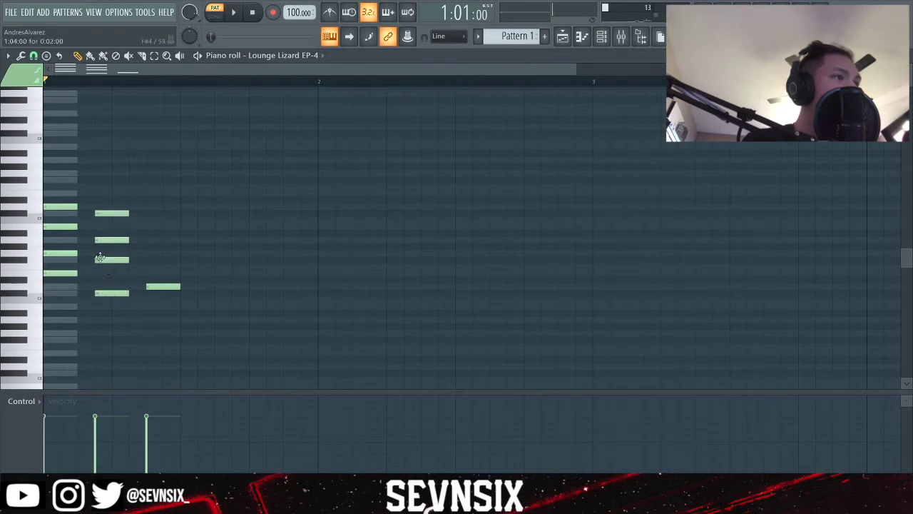
{"action": "mouse_move", "coordinate": [101, 257]}
{"action": "left_mouse_down"}
{"action": "mouse_move", "coordinate": [101, 271]}
{"action": "mouse_move", "coordinate": [105, 249]}
{"action": "left_mouse_up"}
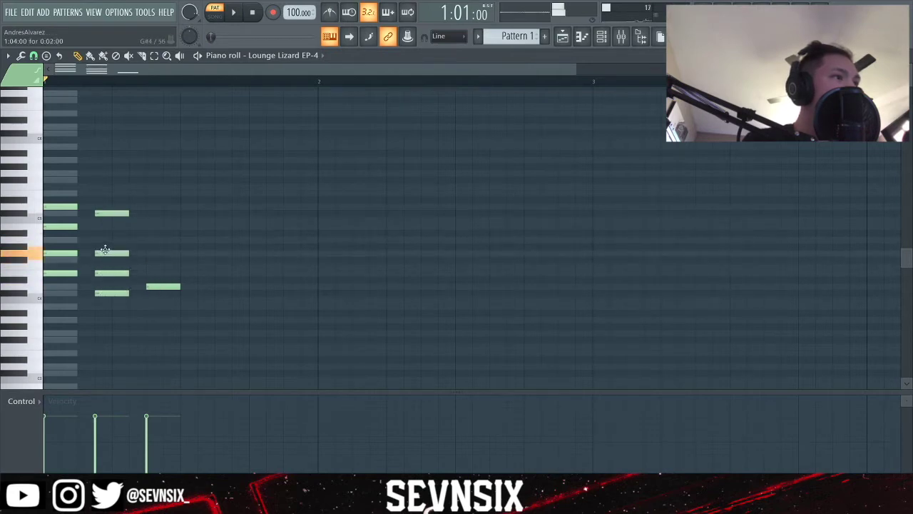
{"action": "left_click_drag", "start_coordinate": [108, 215], "coordinate": [110, 228]}
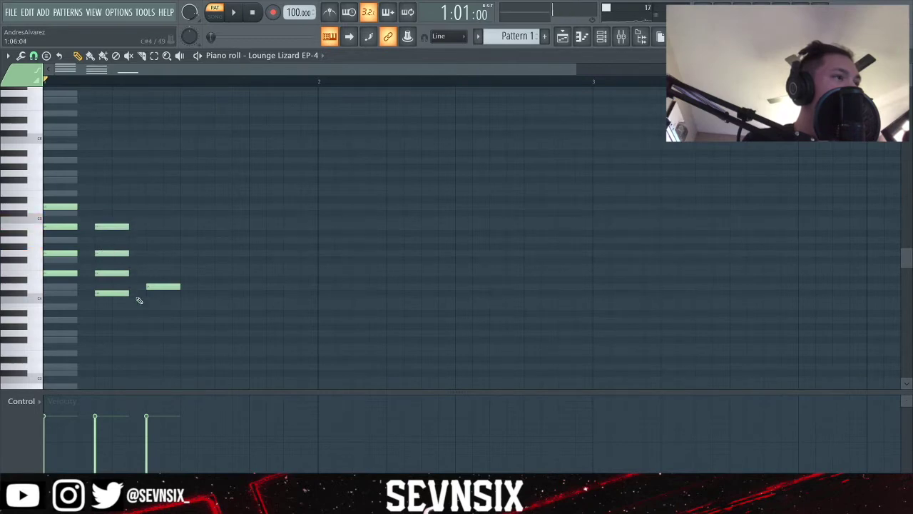
- Build the third chord at 1:07 by adding F#4, A4 and C#5 above the D4 note
{"action": "double_click", "coordinate": [159, 287]}
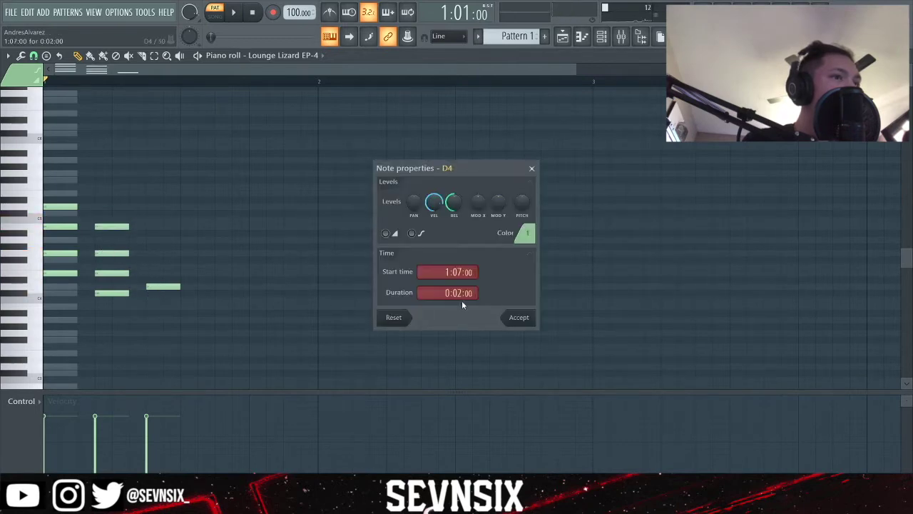
{"action": "left_click", "coordinate": [519, 319]}
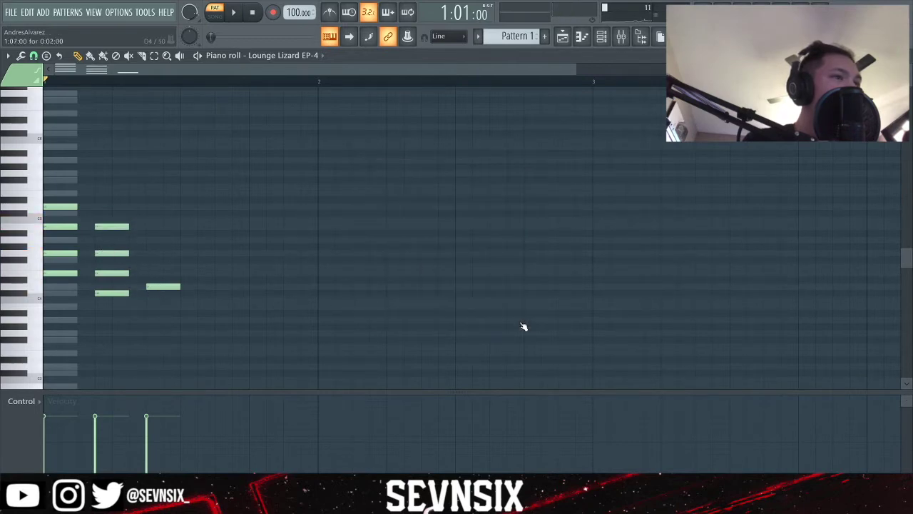
{"action": "left_click", "coordinate": [147, 239]}
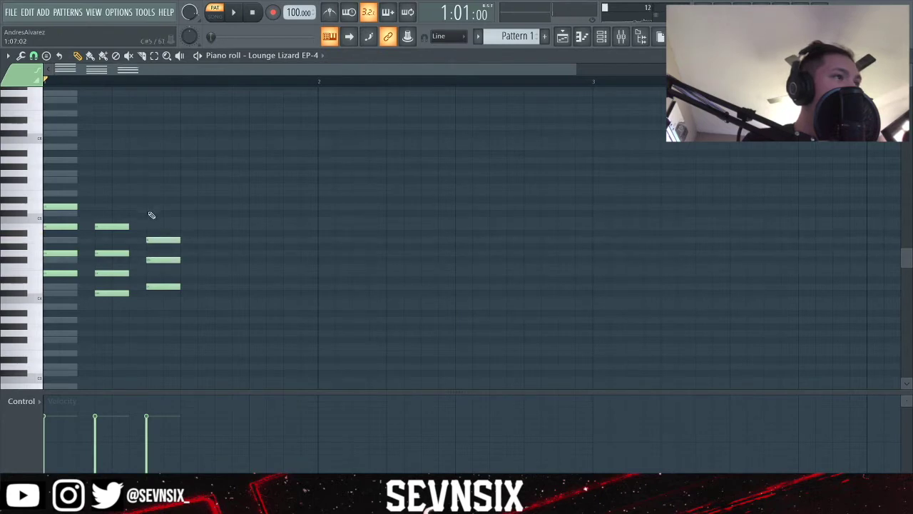
- Extend the notes legato so each chord reaches the next and the last reaches bar 2, using a temporary C#5 at bar 2 as the end marker
{"action": "left_click", "coordinate": [319, 214]}
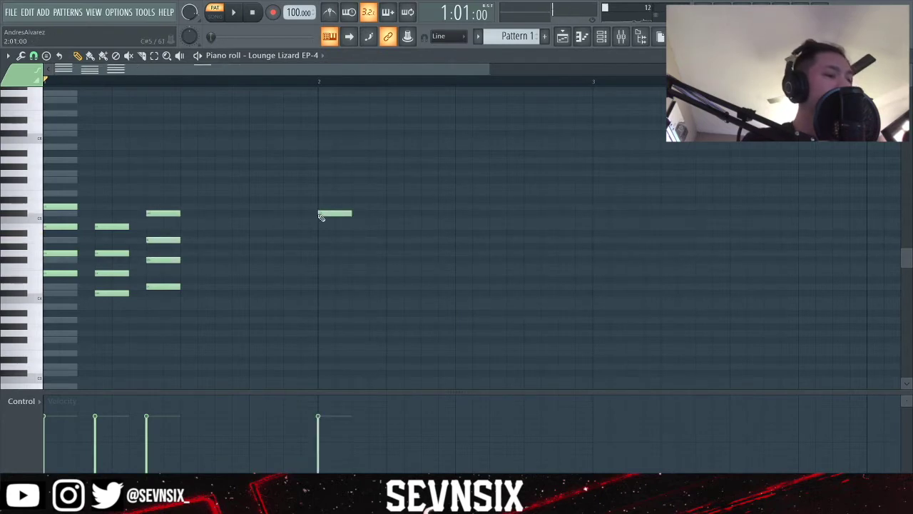
{"action": "key", "text": "alt+r"}
{"action": "left_click", "coordinate": [526, 333]}
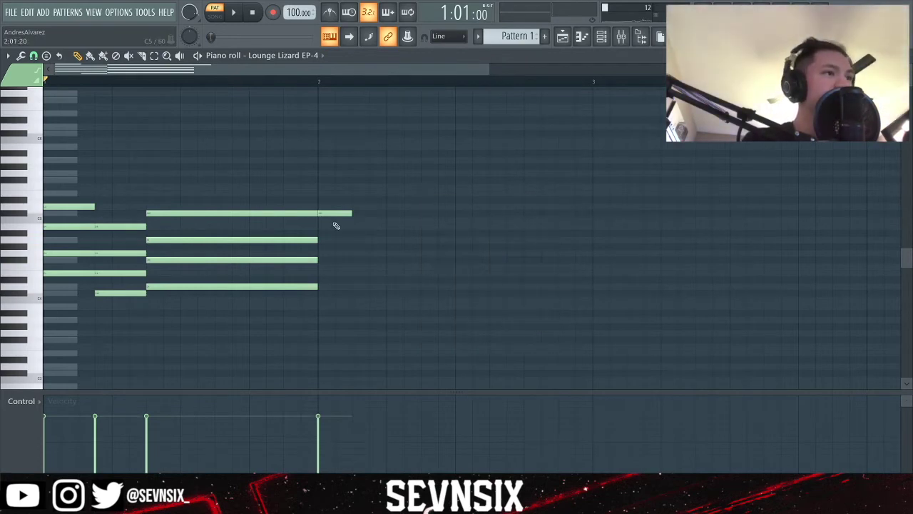
{"action": "right_click", "coordinate": [329, 214]}
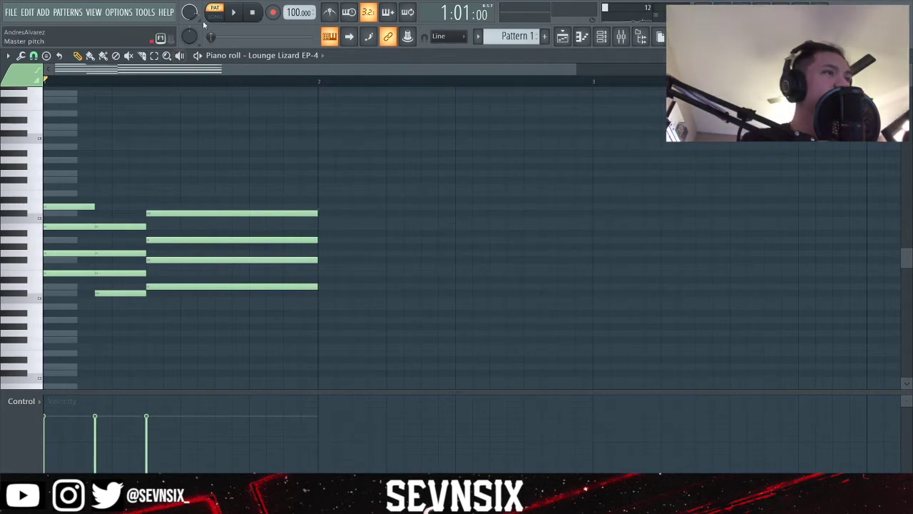
- Play back the three-chord progression and audition individual keys with the view fitted to the first bar
{"action": "left_click", "coordinate": [233, 14]}
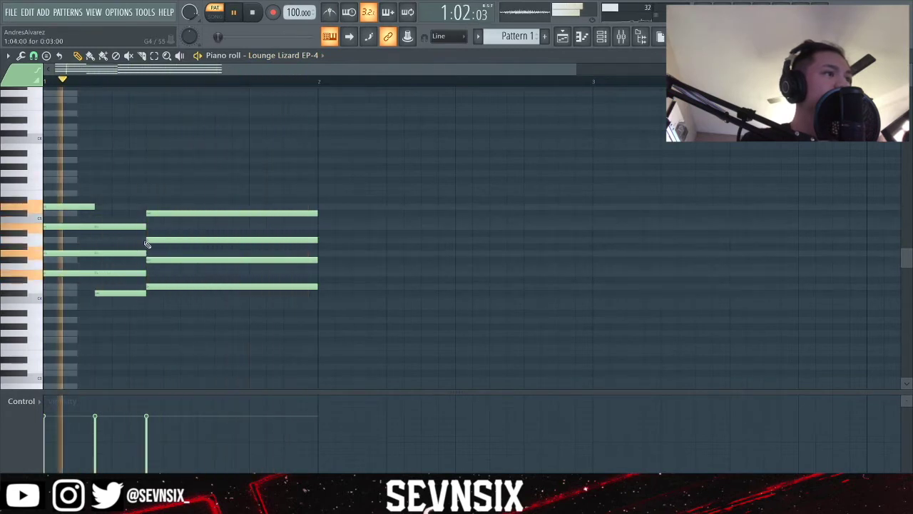
{"action": "left_click", "coordinate": [252, 13]}
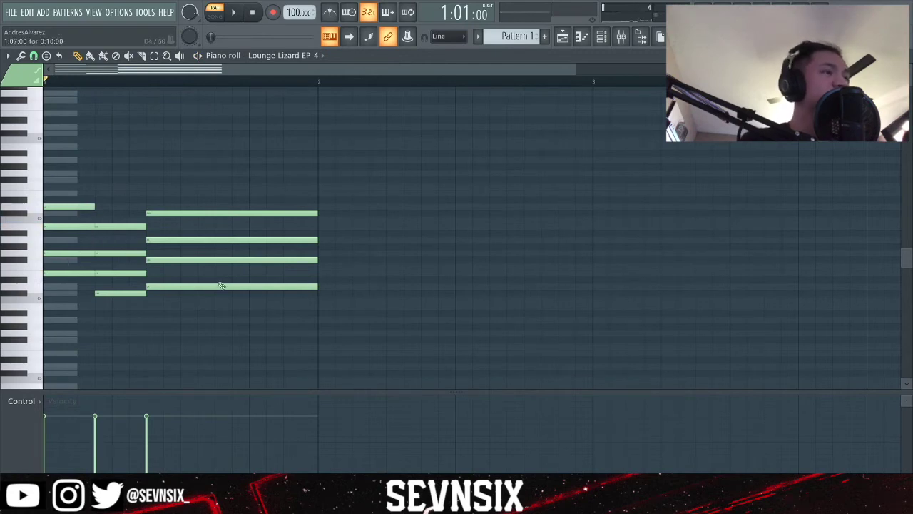
{"action": "left_click_drag", "start_coordinate": [575, 69], "coordinate": [328, 70]}
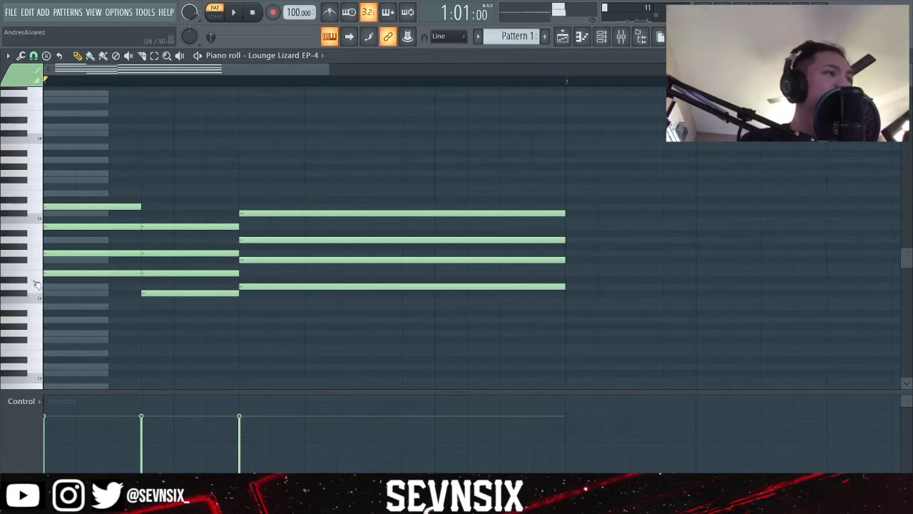
{"action": "left_click", "coordinate": [29, 167]}
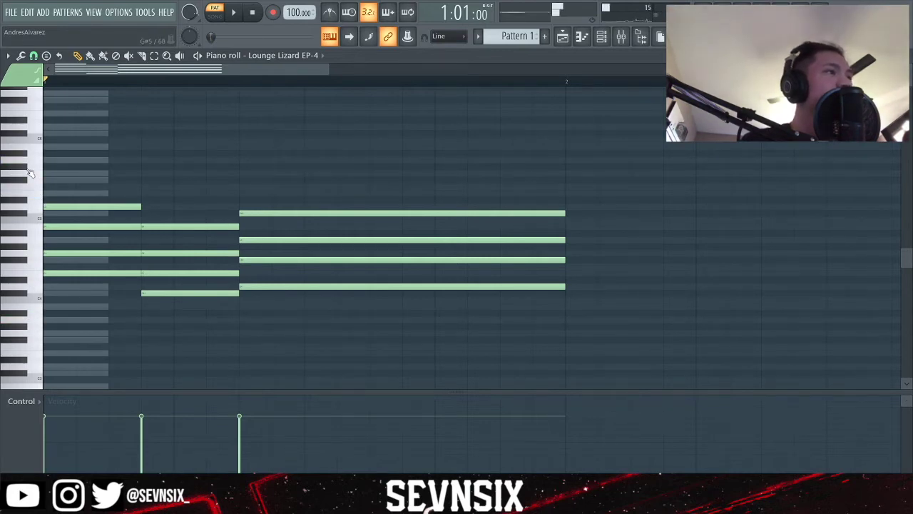
- Delete all notes of the three chords from the Lounge Lizard EP-4 piano roll
{"action": "left_click_drag", "start_coordinate": [171, 184], "coordinate": [187, 311]}
{"action": "left_click_drag", "start_coordinate": [342, 337], "coordinate": [264, 202]}
{"action": "left_click_drag", "start_coordinate": [134, 165], "coordinate": [135, 432]}
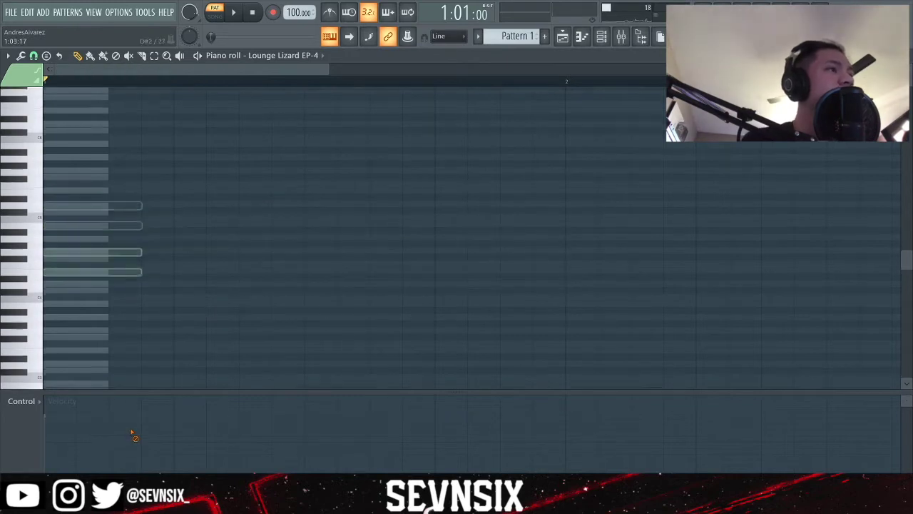
- Build a four-note chord at the start of bar 1 from B4, D5, F#5 and A5
{"action": "scroll", "coordinate": [71, 233], "scroll_direction": "up", "scroll_amount": 3}
{"action": "scroll", "coordinate": [71, 234], "scroll_direction": "down", "scroll_amount": 1}
{"action": "scroll", "coordinate": [75, 252], "scroll_direction": "down", "scroll_amount": 1}
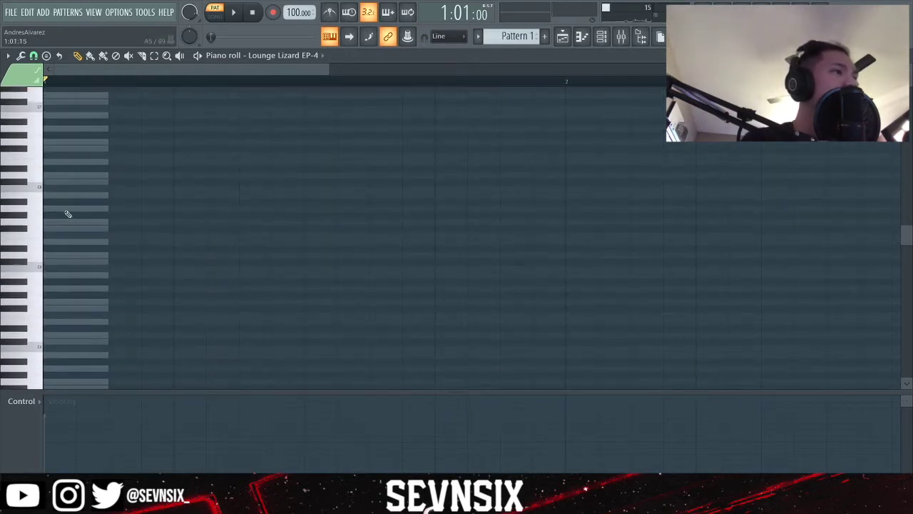
{"action": "left_click", "coordinate": [53, 210]}
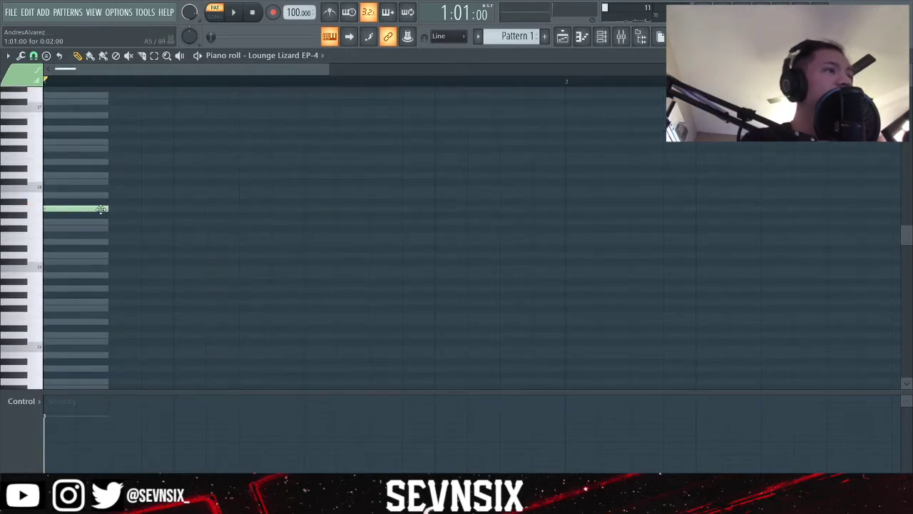
{"action": "left_click_drag", "start_coordinate": [76, 208], "coordinate": [75, 275]}
{"action": "left_click", "coordinate": [52, 255]}
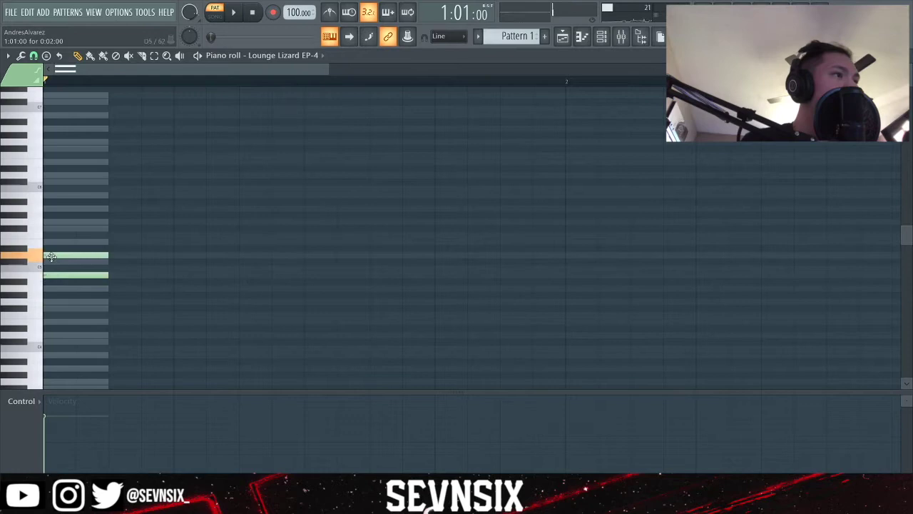
{"action": "left_click", "coordinate": [63, 229]}
{"action": "left_click", "coordinate": [48, 208]}
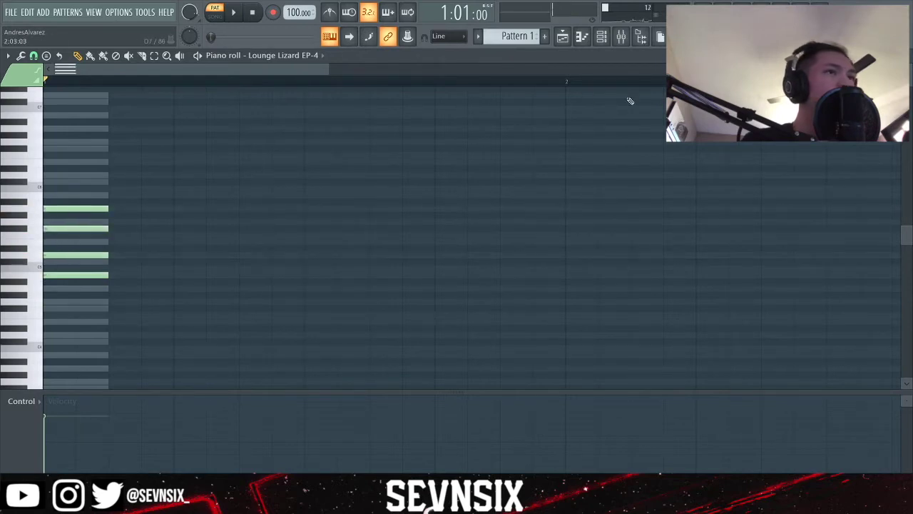
- Extend the first chord's notes legato to the middle of bar 1, using a temporary F5 as the end marker
{"action": "left_click_drag", "start_coordinate": [326, 64], "coordinate": [250, 66]}
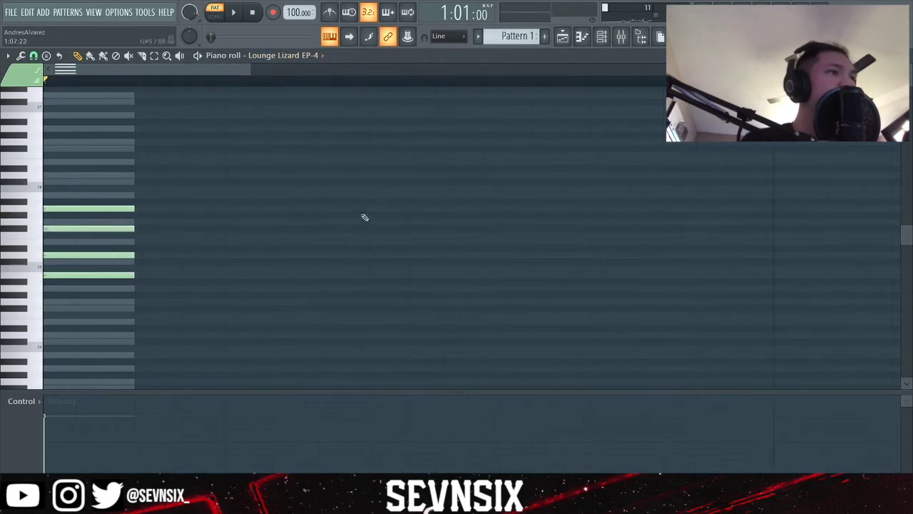
{"action": "key", "text": "space"}
{"action": "key", "text": "space"}
{"action": "left_click", "coordinate": [416, 235]}
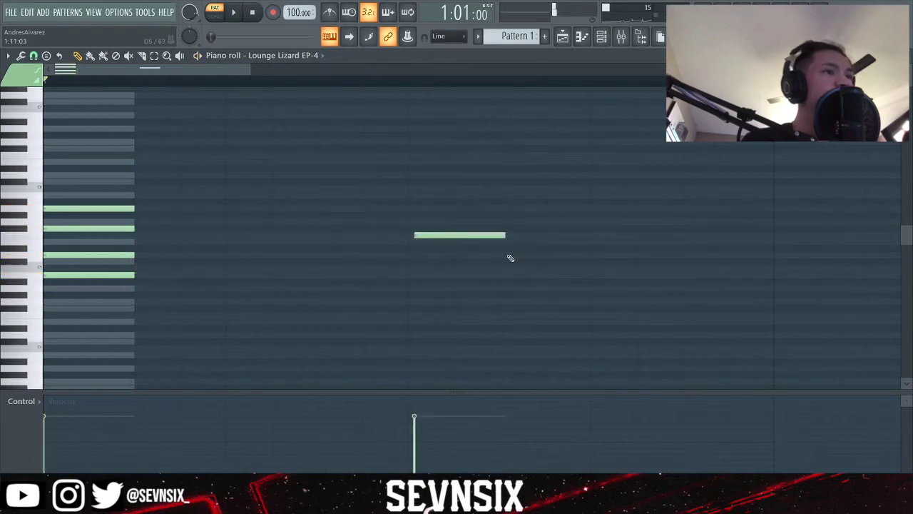
{"action": "left_click_drag", "start_coordinate": [449, 236], "coordinate": [445, 237]}
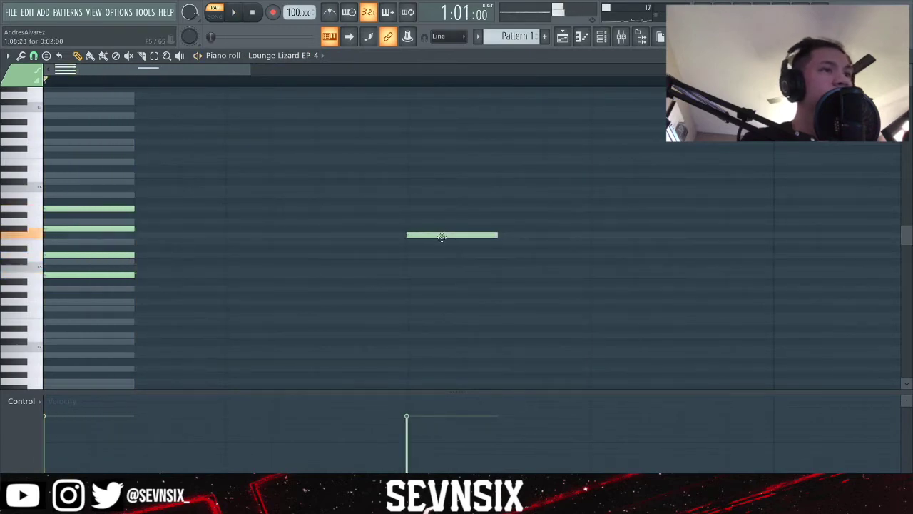
{"action": "key", "text": "alt+l"}
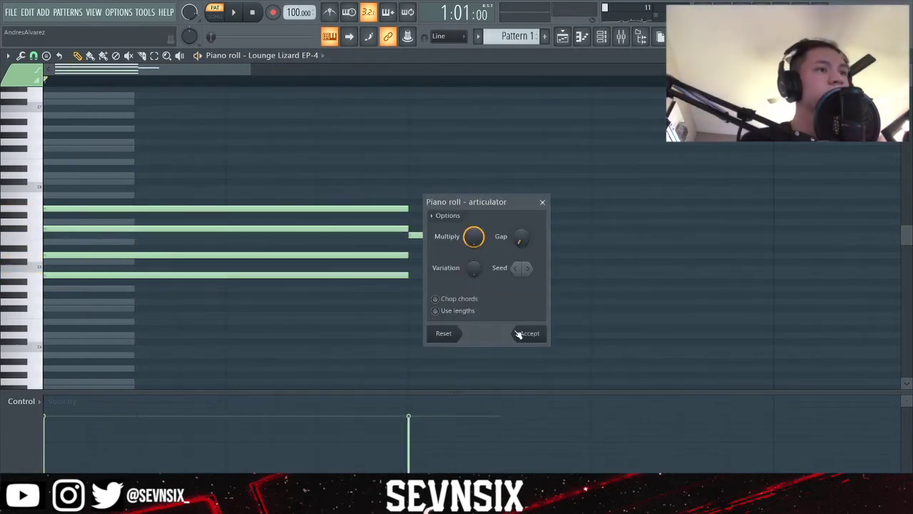
{"action": "left_click", "coordinate": [520, 334]}
{"action": "right_click", "coordinate": [460, 235]}
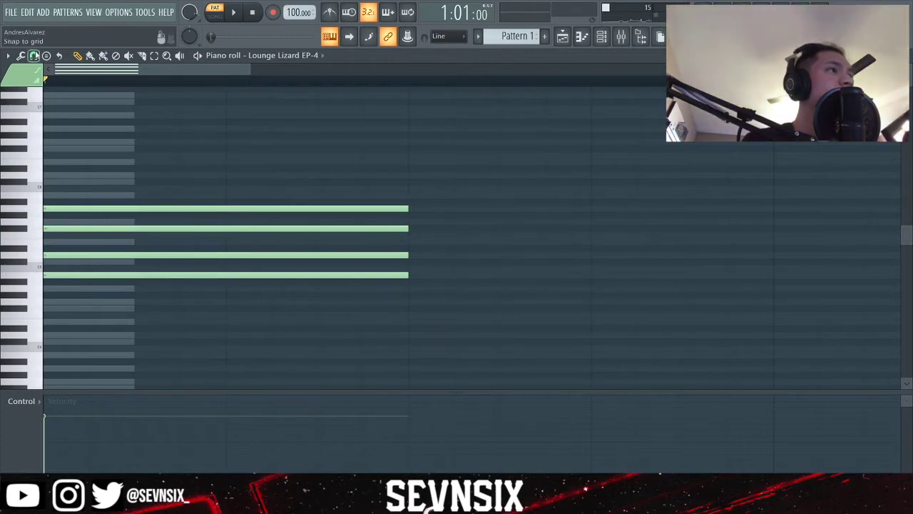
{"action": "left_click", "coordinate": [36, 55]}
{"action": "left_click", "coordinate": [51, 84]}
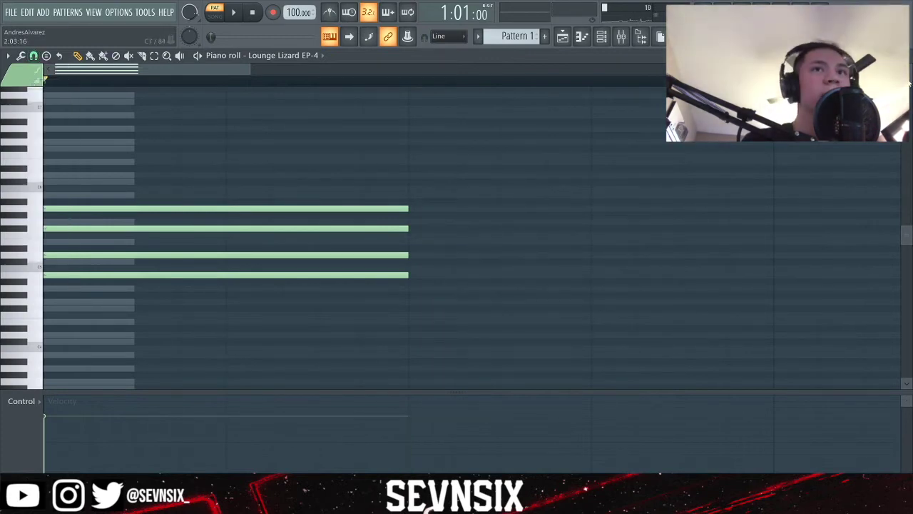
{"action": "left_click_drag", "start_coordinate": [907, 81], "coordinate": [907, 98]}
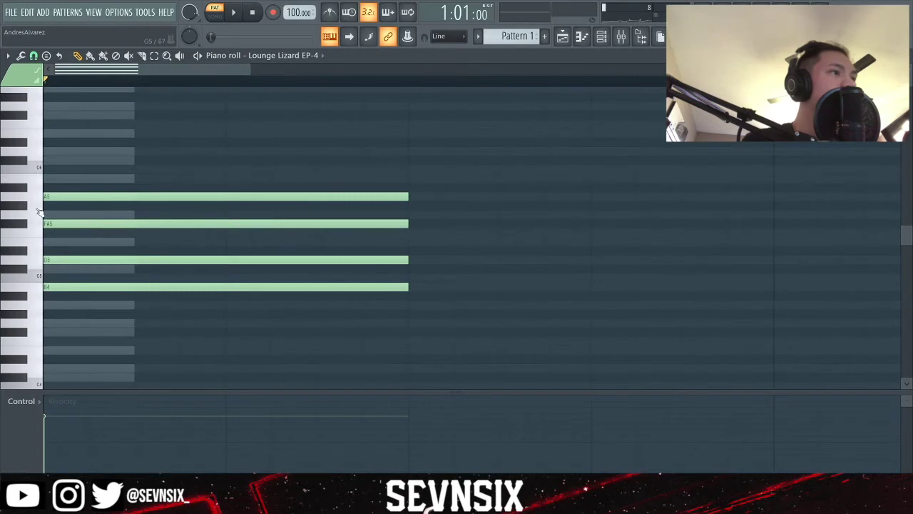
{"action": "left_click", "coordinate": [412, 214]}
{"action": "right_click", "coordinate": [414, 214]}
{"action": "left_click", "coordinate": [384, 188]}
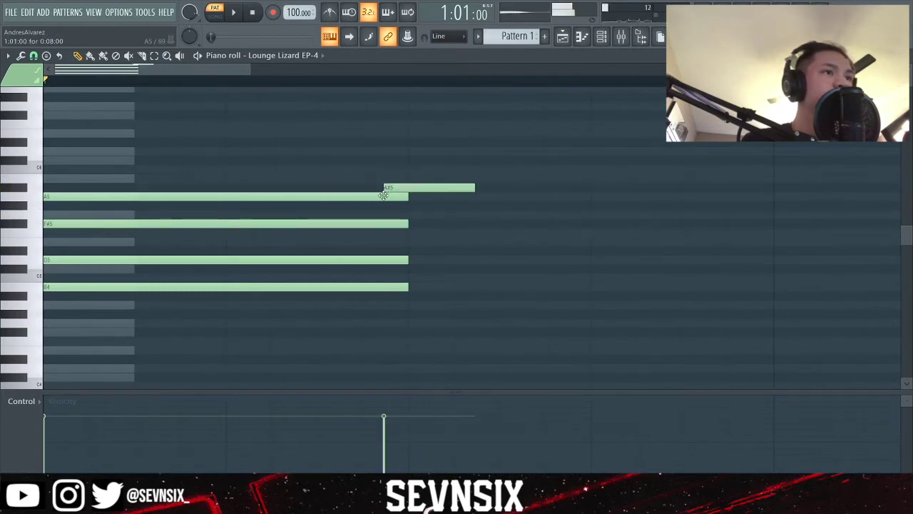
{"action": "right_click", "coordinate": [384, 190]}
- Build a second chord from G5, E5, C#5 and A4, spanning from the middle of bar 1 to bar 2
{"action": "left_click", "coordinate": [420, 215]}
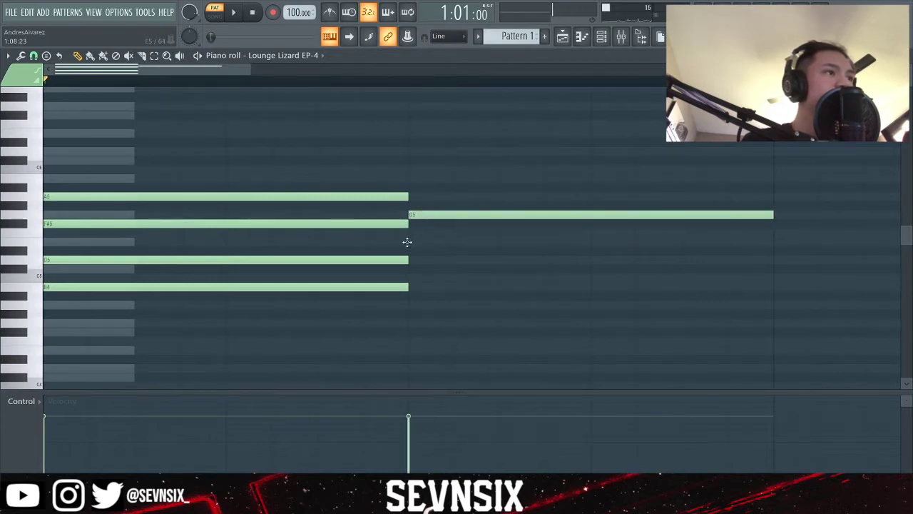
{"action": "left_click", "coordinate": [406, 242]}
{"action": "left_click", "coordinate": [414, 277]}
{"action": "left_click_drag", "start_coordinate": [428, 268], "coordinate": [426, 265]}
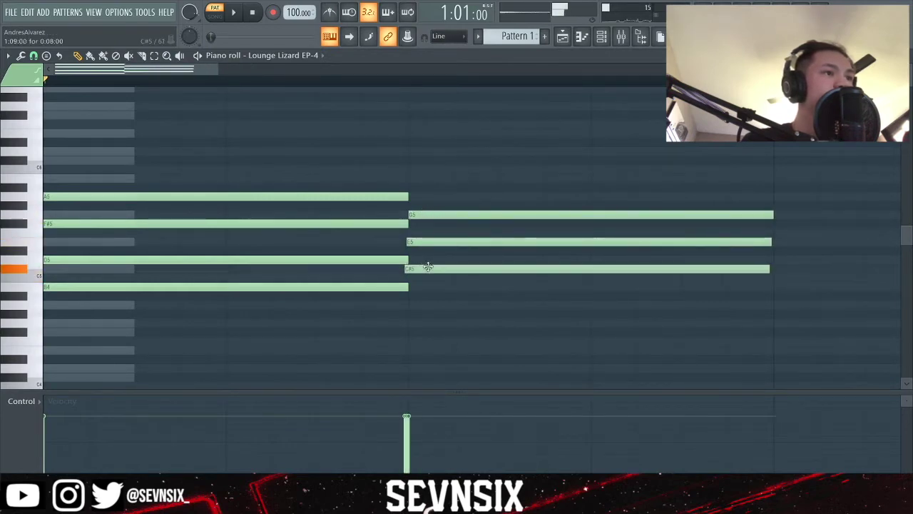
{"action": "left_click", "coordinate": [410, 241]}
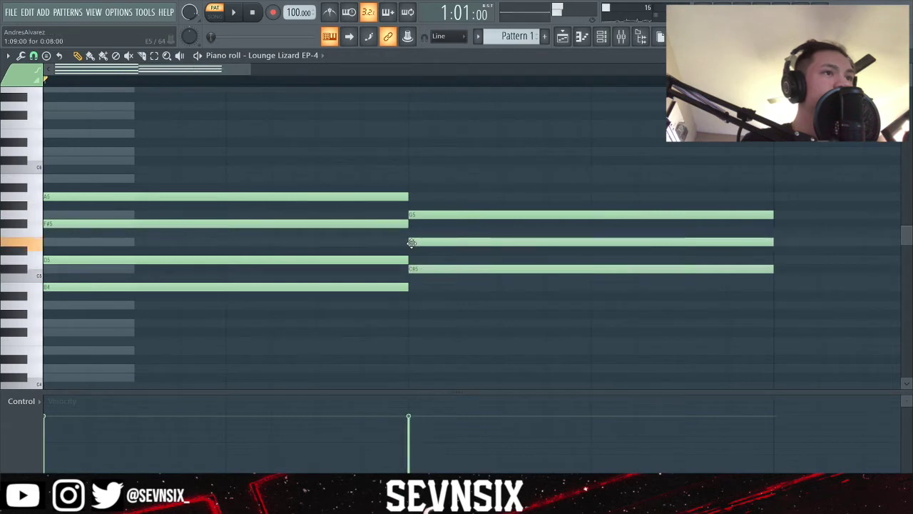
{"action": "left_click", "coordinate": [416, 306]}
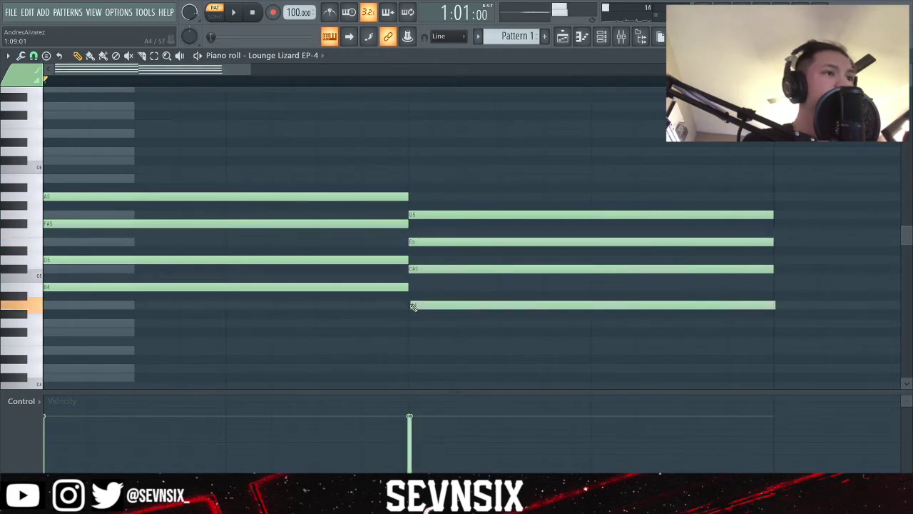
{"action": "left_click_drag", "start_coordinate": [424, 305], "coordinate": [420, 303]}
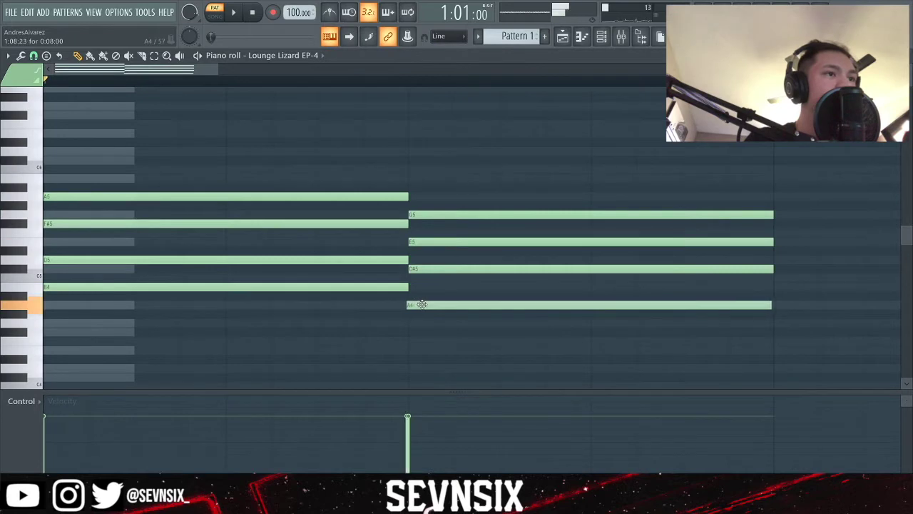
- Play back the two chords and lower the second chord's top note to F#5
{"action": "key", "text": "space"}
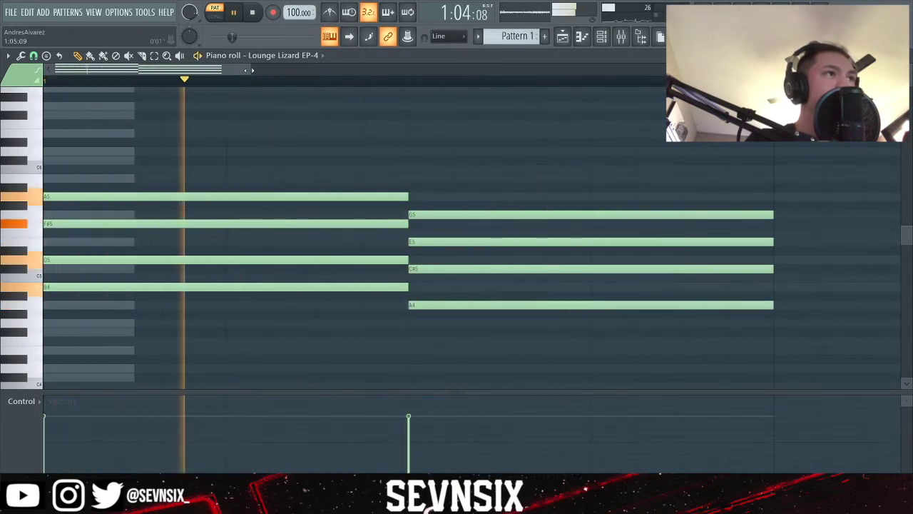
{"action": "scroll", "coordinate": [489, 102], "scroll_direction": "down", "scroll_amount": 3}
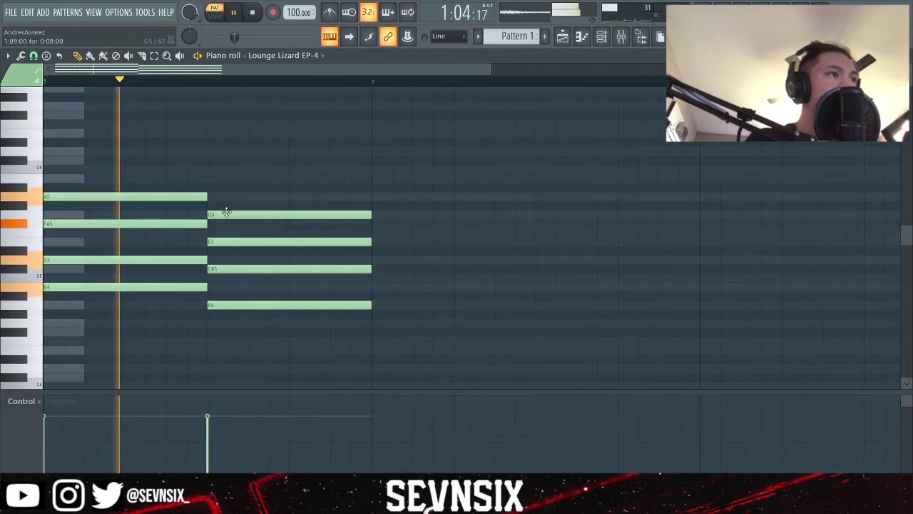
{"action": "left_click_drag", "start_coordinate": [224, 214], "coordinate": [227, 224]}
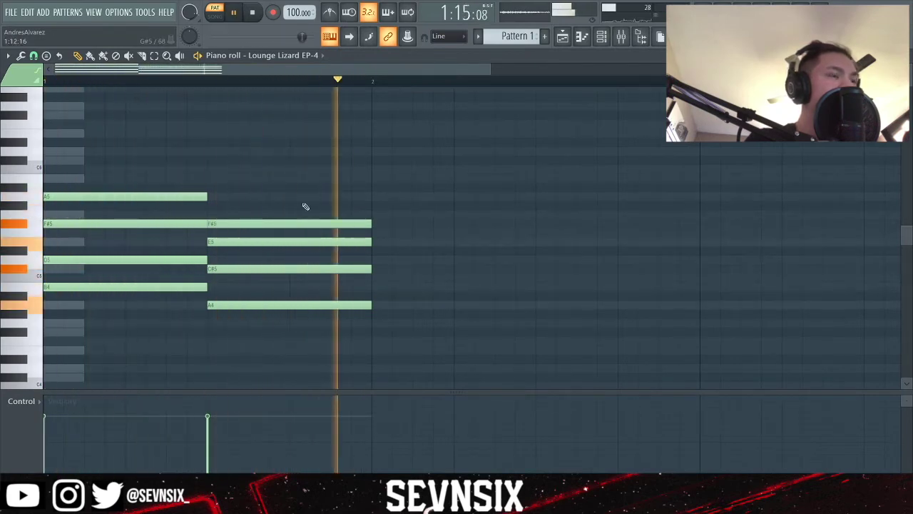
- Build a third chord lasting all of bar 2 from G4, B4, D5 and F#5, and play back the progression
{"action": "left_click", "coordinate": [374, 332]}
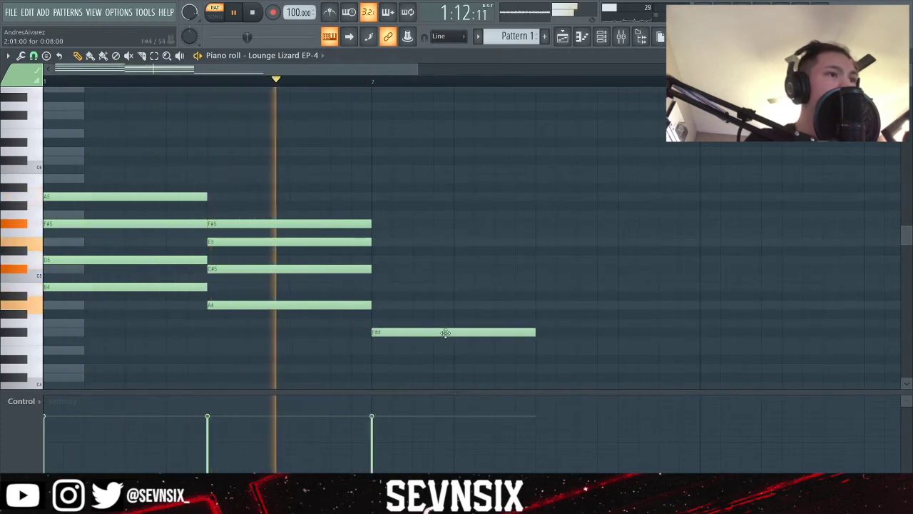
{"action": "left_click_drag", "start_coordinate": [535, 332], "coordinate": [700, 335]}
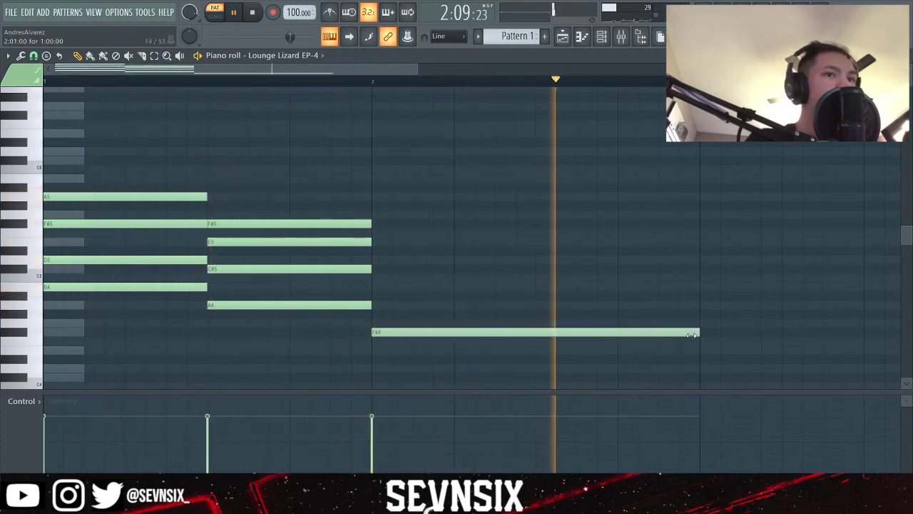
{"action": "key", "text": "space"}
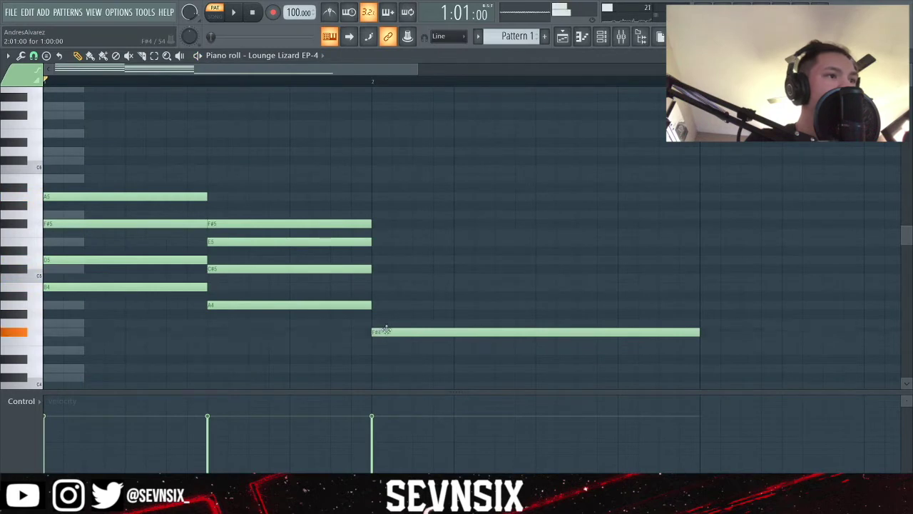
{"action": "left_click_drag", "start_coordinate": [385, 331], "coordinate": [391, 287]}
{"action": "left_click", "coordinate": [381, 297]}
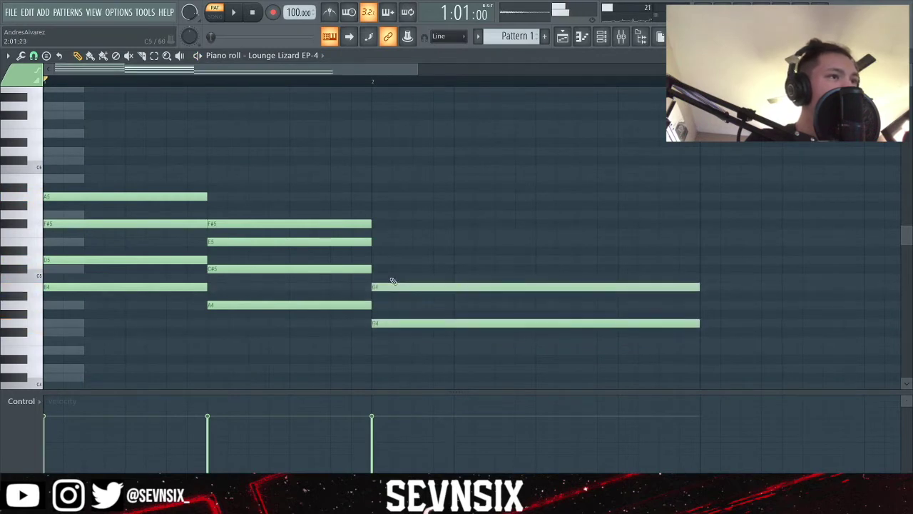
{"action": "left_click", "coordinate": [386, 260]}
{"action": "left_click", "coordinate": [377, 243]}
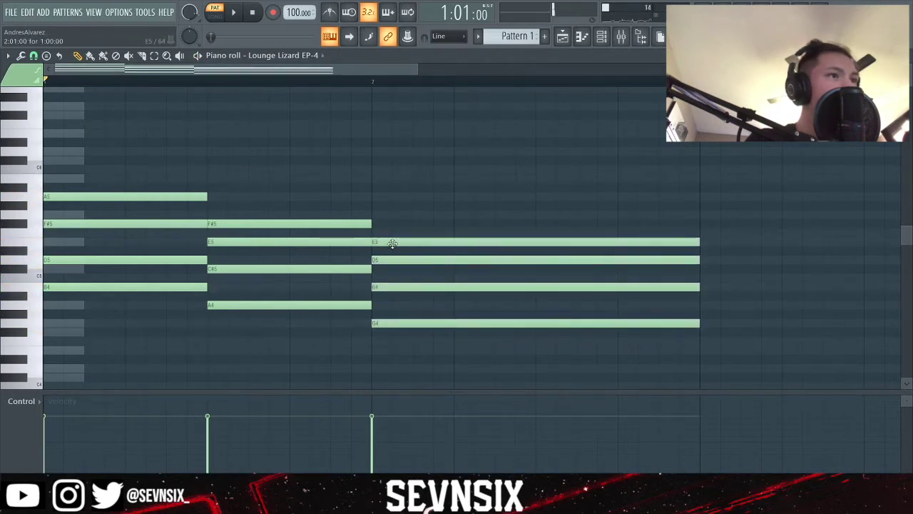
{"action": "left_click_drag", "start_coordinate": [392, 242], "coordinate": [392, 223]}
{"action": "key", "text": "space"}
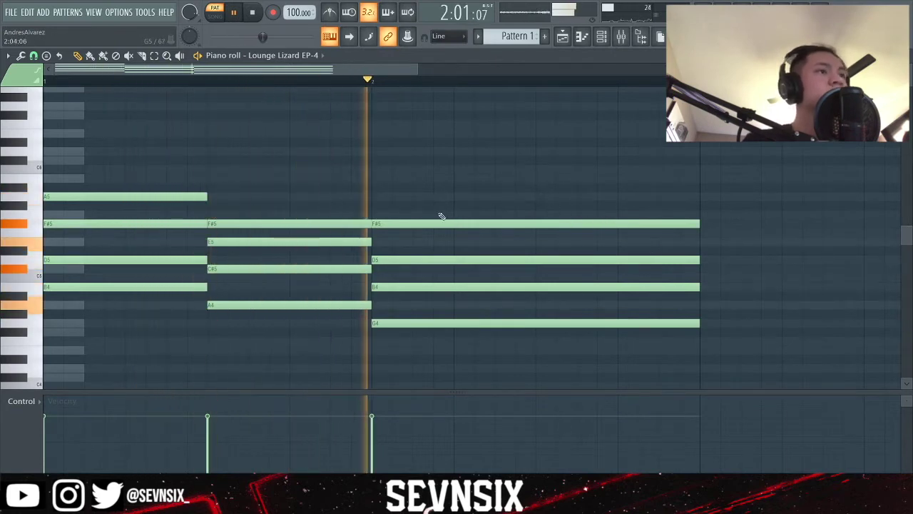
{"action": "key", "text": "space"}
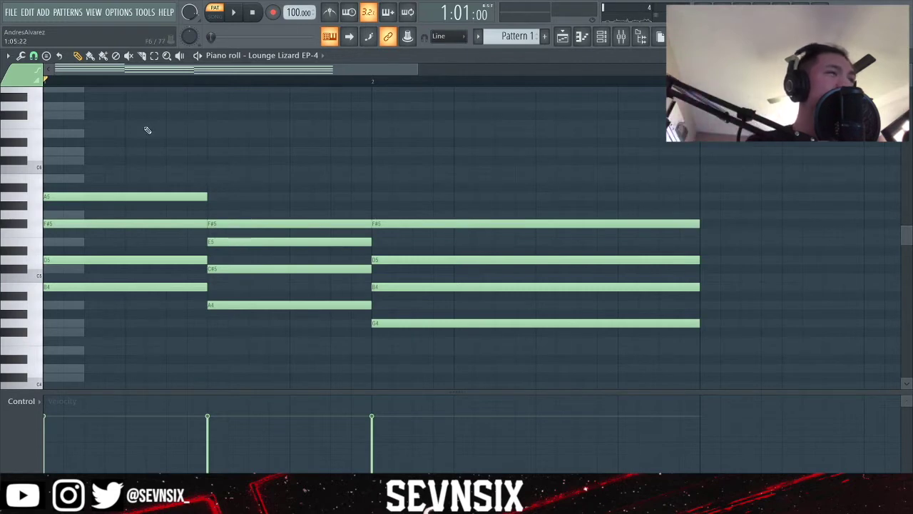
- Try G5 as the second chord's top note during playback, and move it back to F#5
{"action": "left_click_drag", "start_coordinate": [232, 224], "coordinate": [234, 214]}
{"action": "key", "text": "space"}
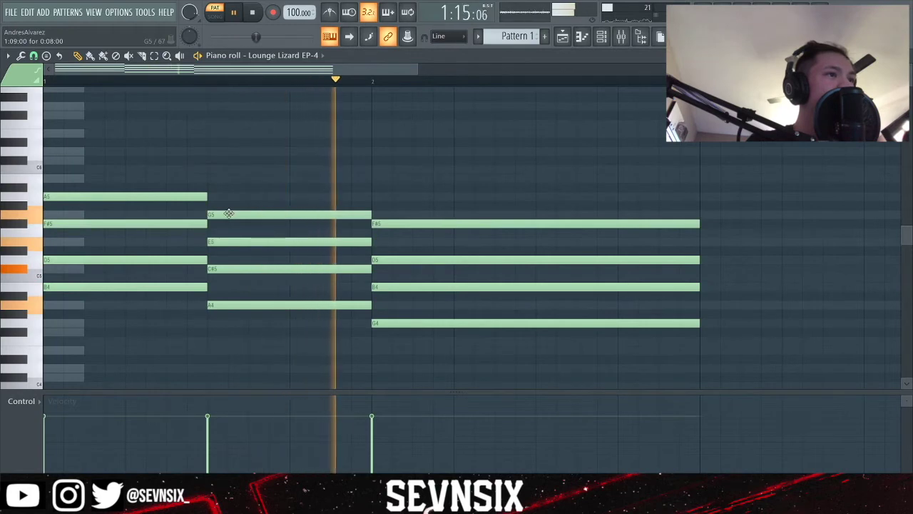
{"action": "key", "text": "space"}
{"action": "left_click_drag", "start_coordinate": [228, 213], "coordinate": [229, 223]}
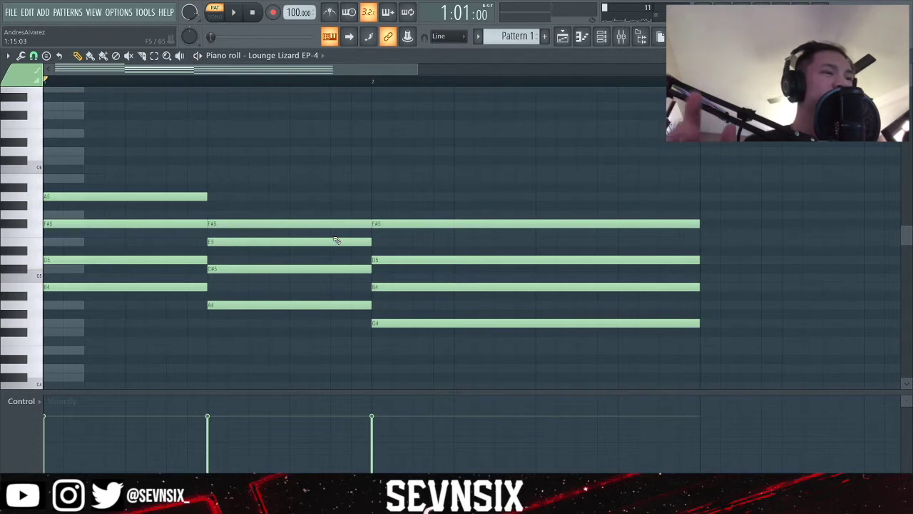
- Play back the full three-chord progression with the view extended past bar 3
{"action": "key", "text": "space"}
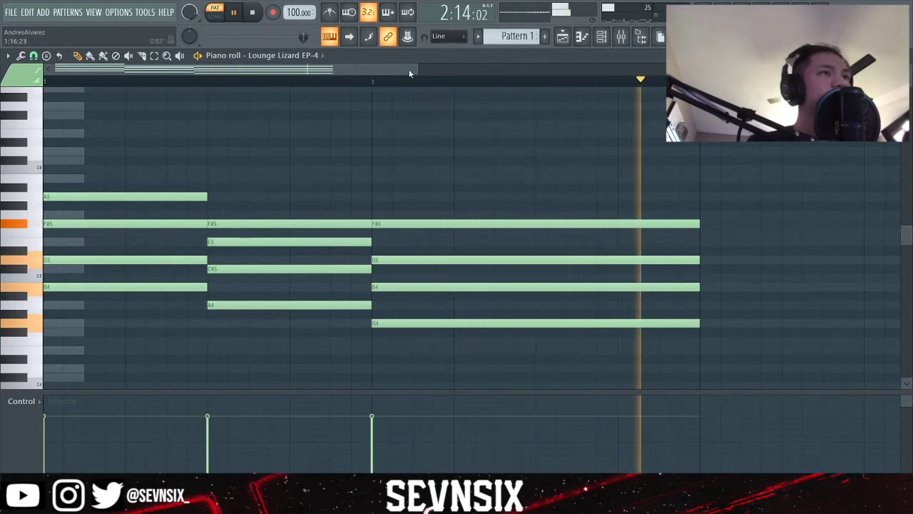
{"action": "left_click_drag", "start_coordinate": [418, 69], "coordinate": [487, 69]}
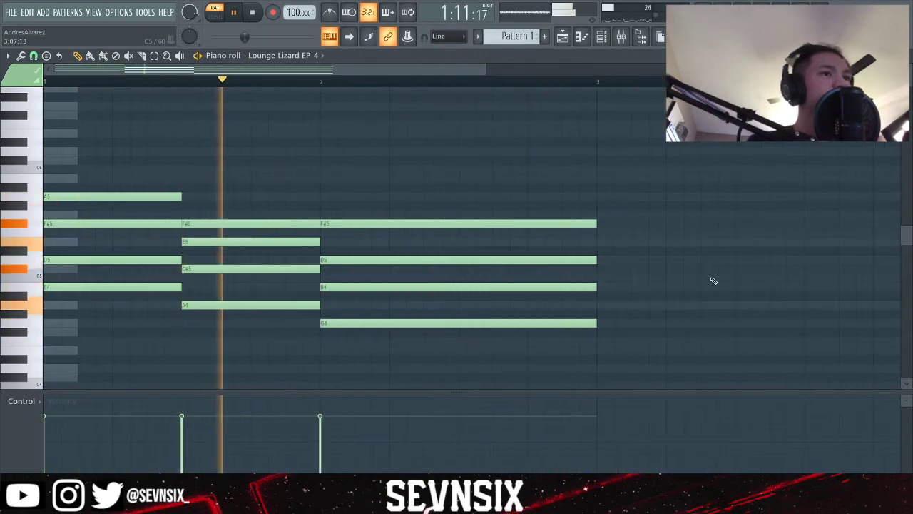
{"action": "key", "text": "space"}
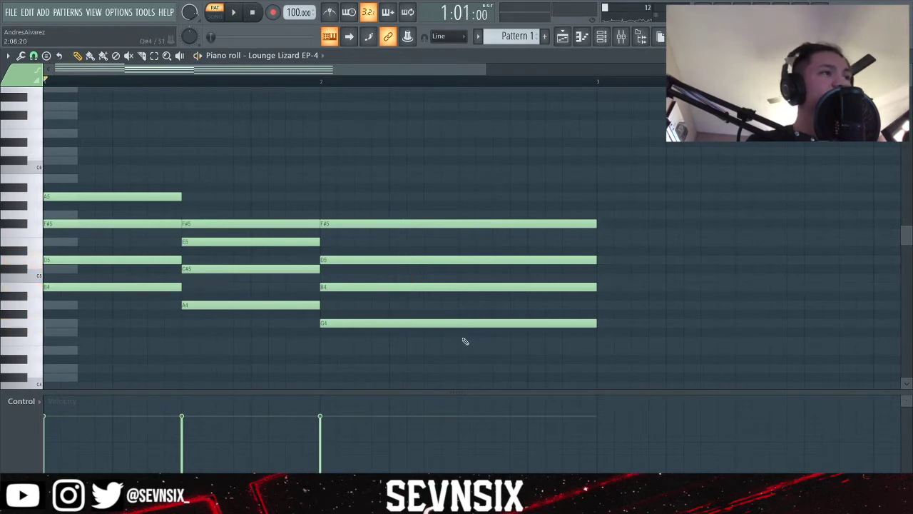
- Try a C#6 and a B5 melody note at step 7 of bar 1 against the chords, removing each one
{"action": "scroll", "coordinate": [76, 194], "scroll_direction": "up", "scroll_amount": 3}
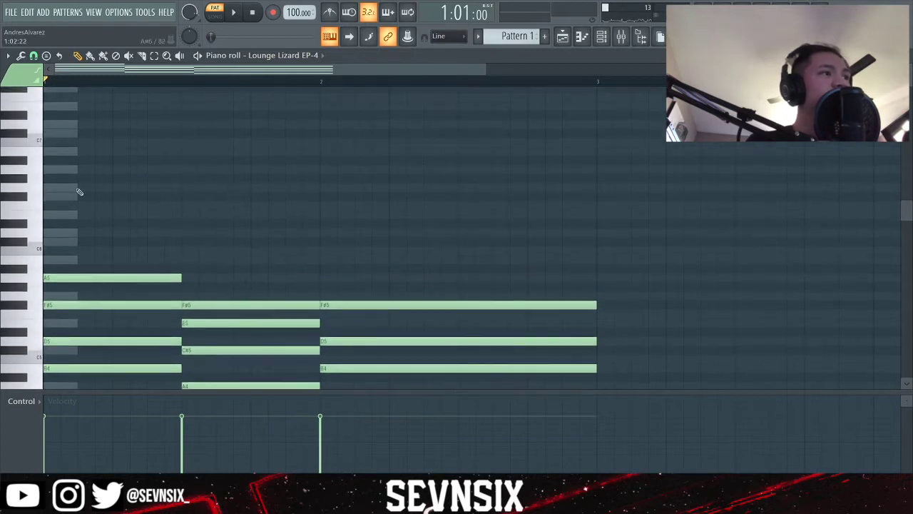
{"action": "scroll", "coordinate": [232, 237], "scroll_direction": "down", "scroll_amount": 2}
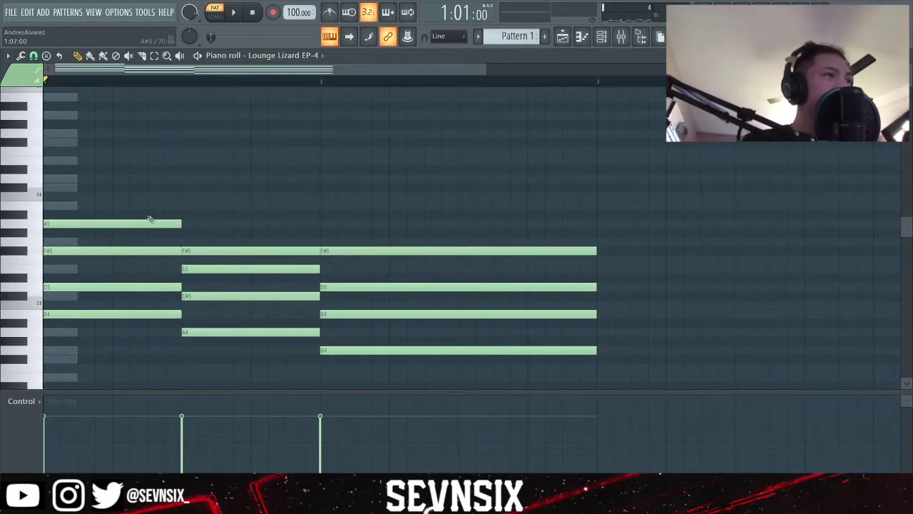
{"action": "scroll", "coordinate": [227, 237], "scroll_direction": "up", "scroll_amount": 4}
{"action": "scroll", "coordinate": [236, 254], "scroll_direction": "down", "scroll_amount": 2}
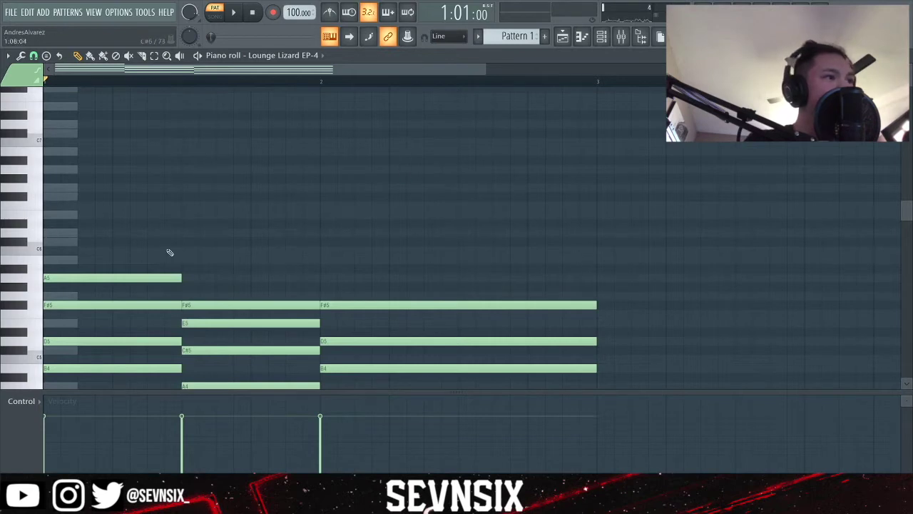
{"action": "left_click", "coordinate": [148, 242]}
{"action": "key", "text": "space"}
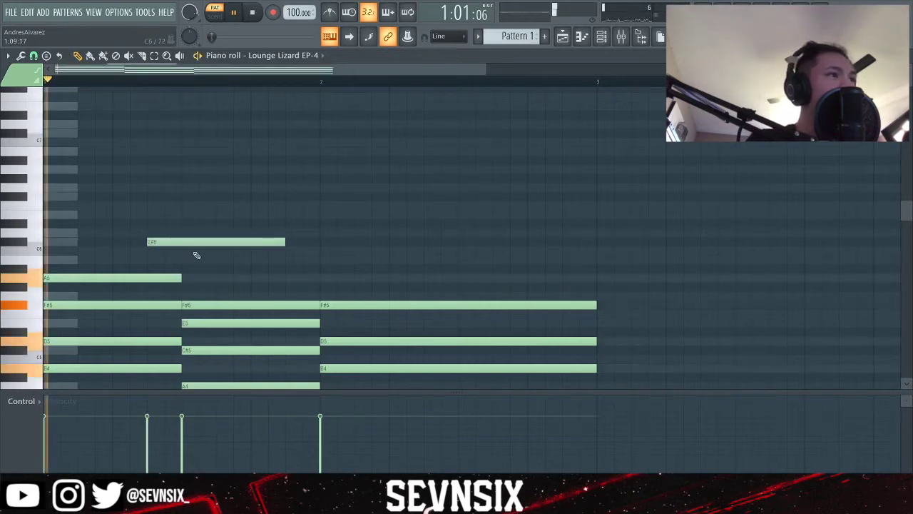
{"action": "right_click", "coordinate": [148, 243]}
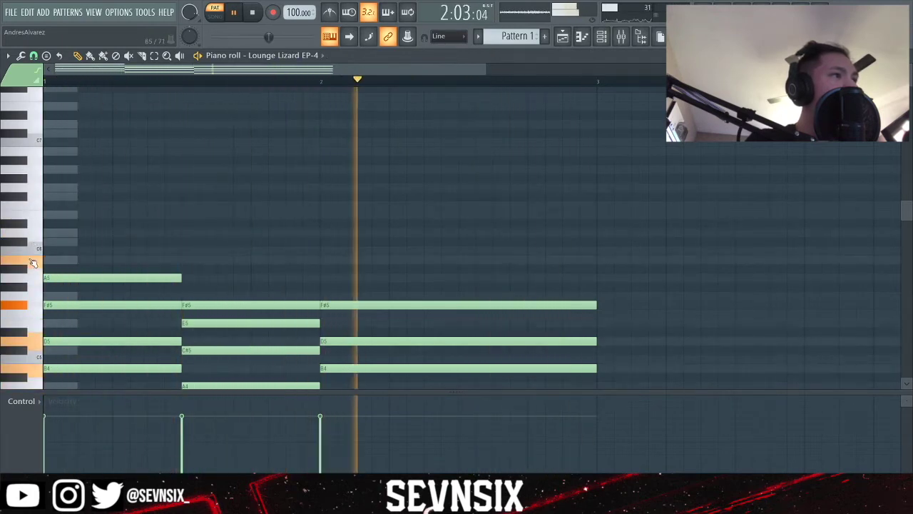
{"action": "key", "text": "space"}
{"action": "left_click", "coordinate": [158, 260]}
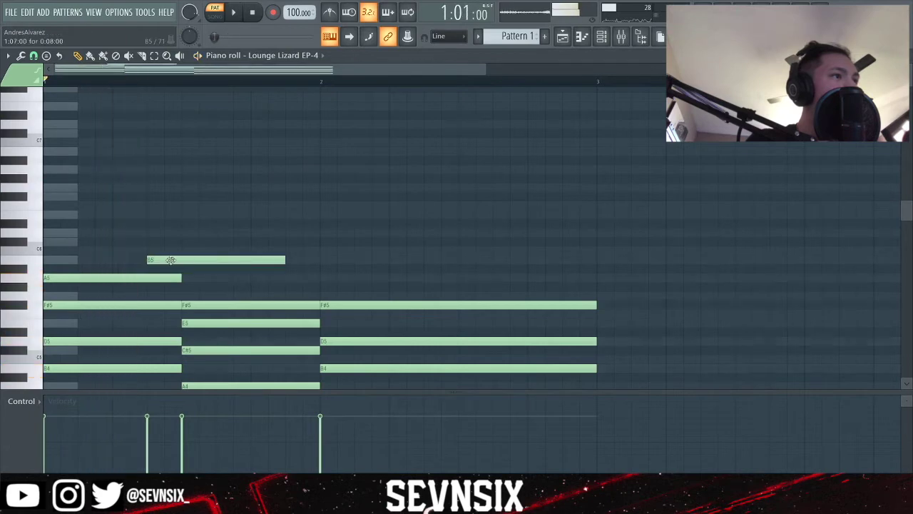
{"action": "key", "text": "space"}
{"action": "key", "text": "space"}
{"action": "right_click", "coordinate": [191, 260]}
{"action": "key", "text": "space"}
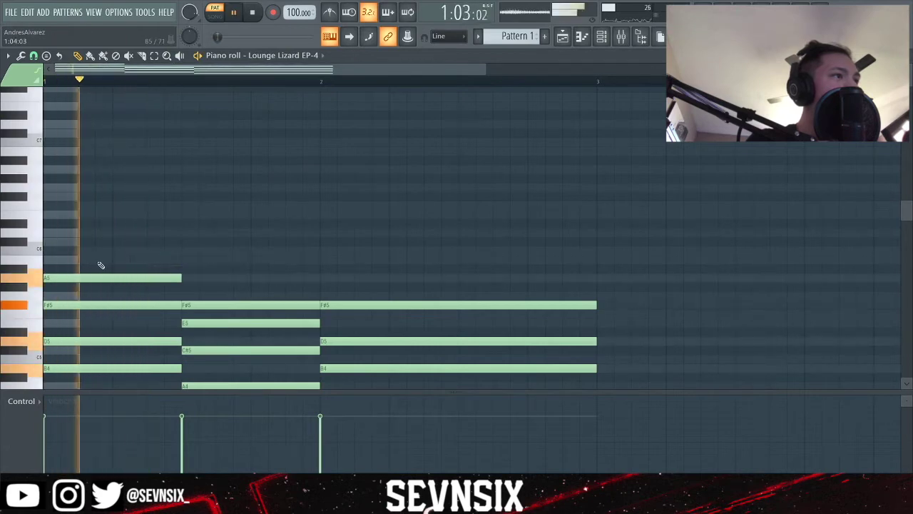
- Add a B5 at step 5 and a C#6 at step 7 of bar 1, each two steps long, and play them back
{"action": "left_click", "coordinate": [116, 259]}
{"action": "key", "text": "space"}
{"action": "key", "text": "space"}
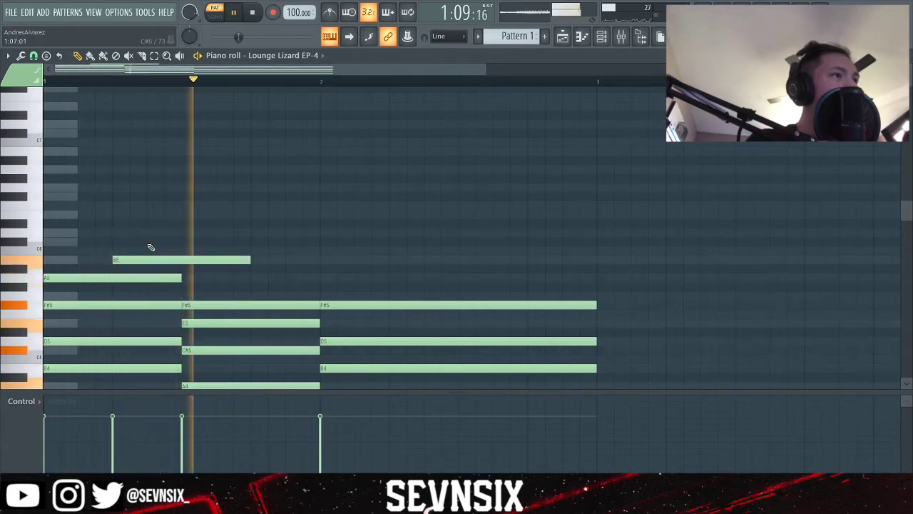
{"action": "key", "text": "space"}
{"action": "key", "text": "space"}
{"action": "left_click", "coordinate": [147, 242]}
{"action": "key", "text": "space"}
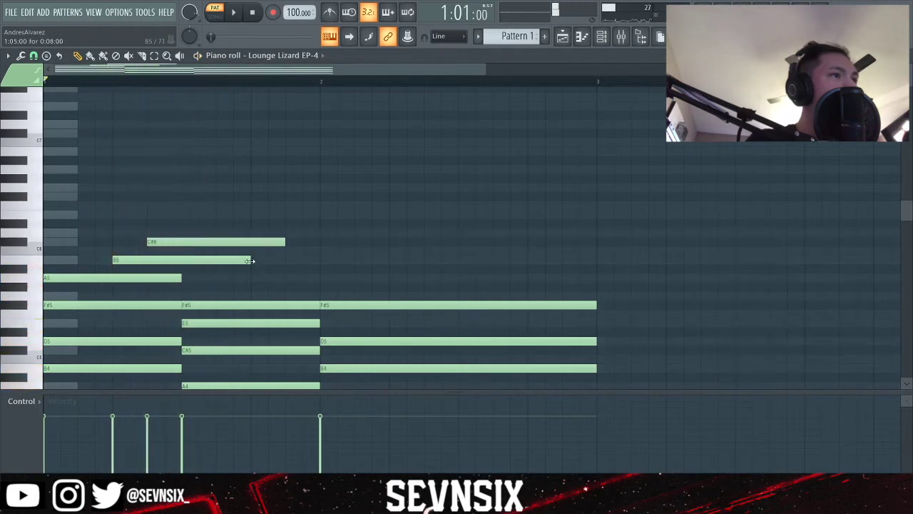
{"action": "left_click_drag", "start_coordinate": [251, 259], "coordinate": [147, 260]}
{"action": "right_click", "coordinate": [153, 243]}
{"action": "left_click", "coordinate": [147, 242]}
{"action": "key", "text": "space"}
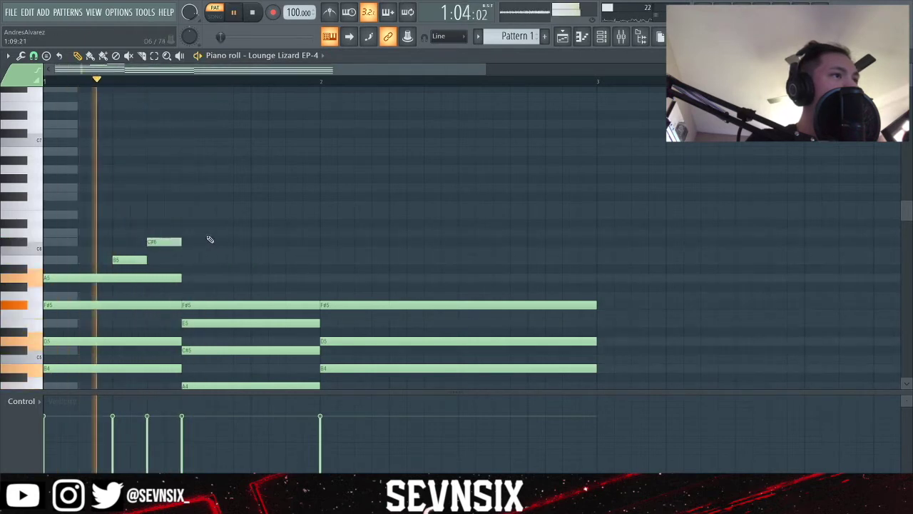
- Try two-step melody notes E6 at step 13 and D6 at step 15 of bar 1 during playback, and remove them
{"action": "left_click", "coordinate": [252, 233]}
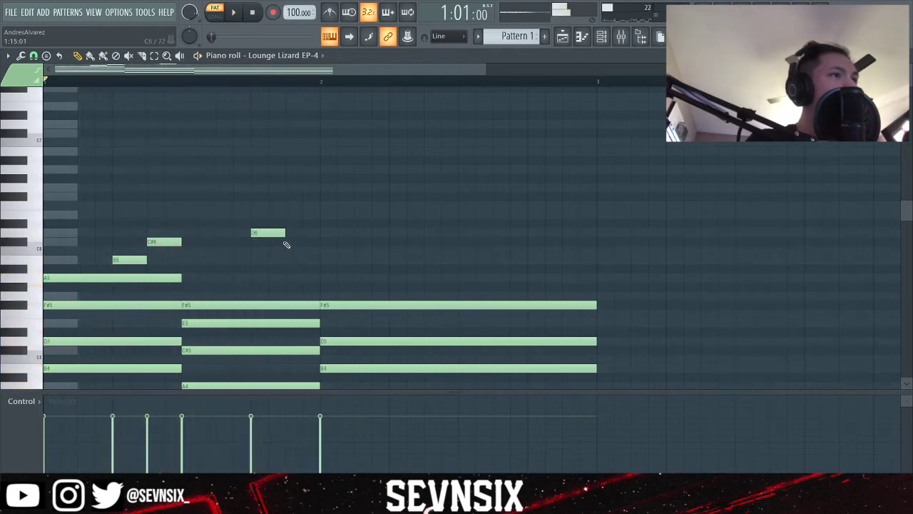
{"action": "left_click_drag", "start_coordinate": [263, 235], "coordinate": [262, 209]}
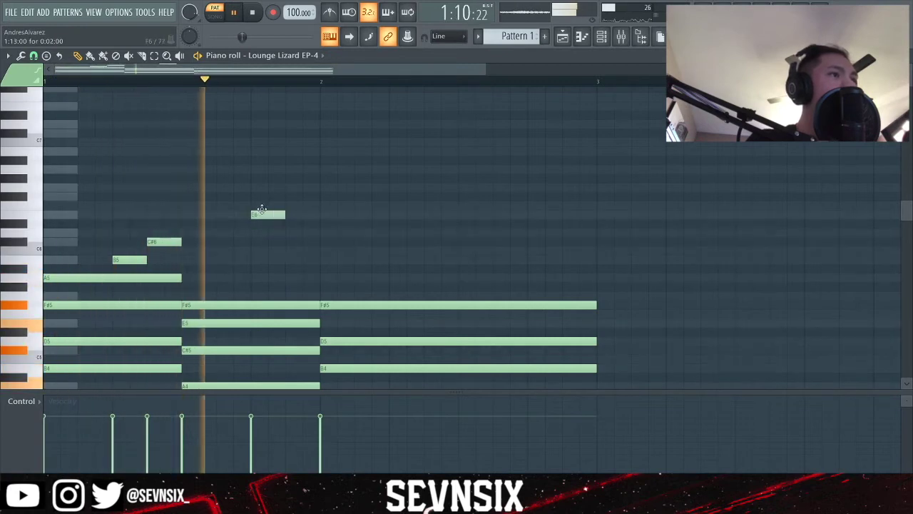
{"action": "left_click", "coordinate": [294, 233]}
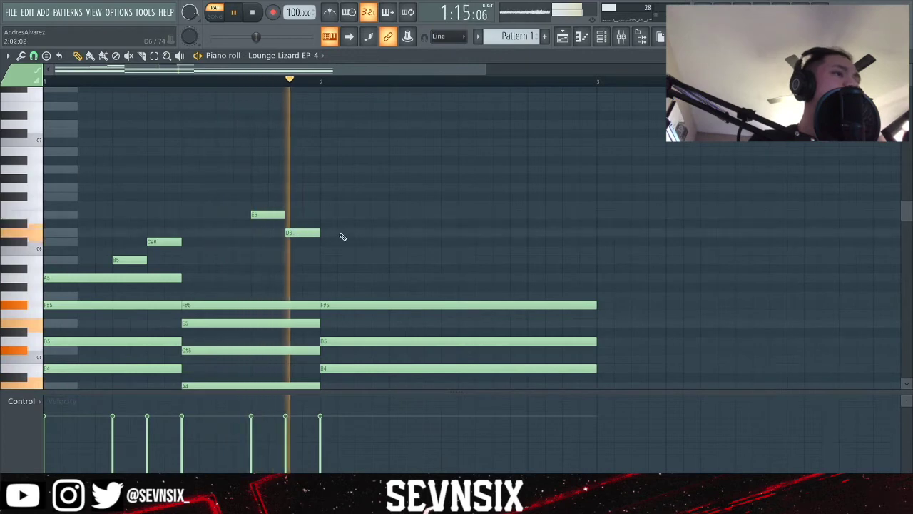
{"action": "key", "text": "space"}
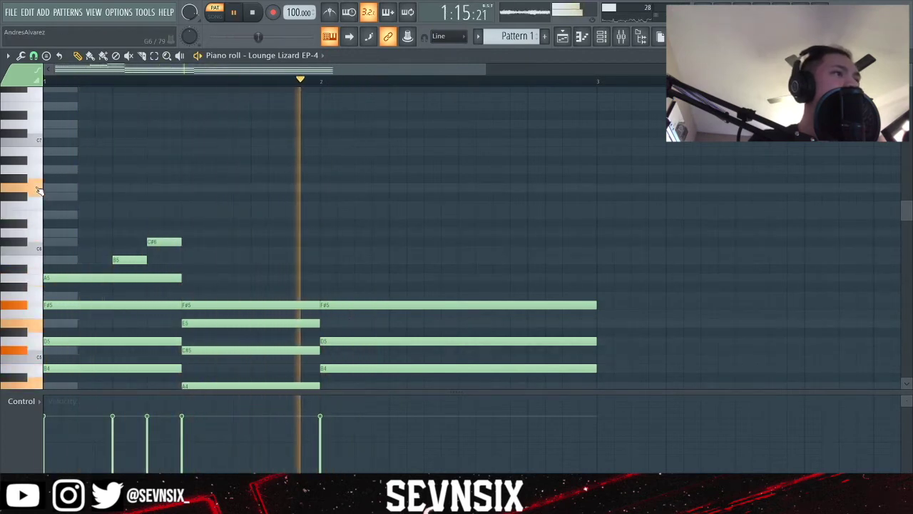
{"action": "key", "text": "space"}
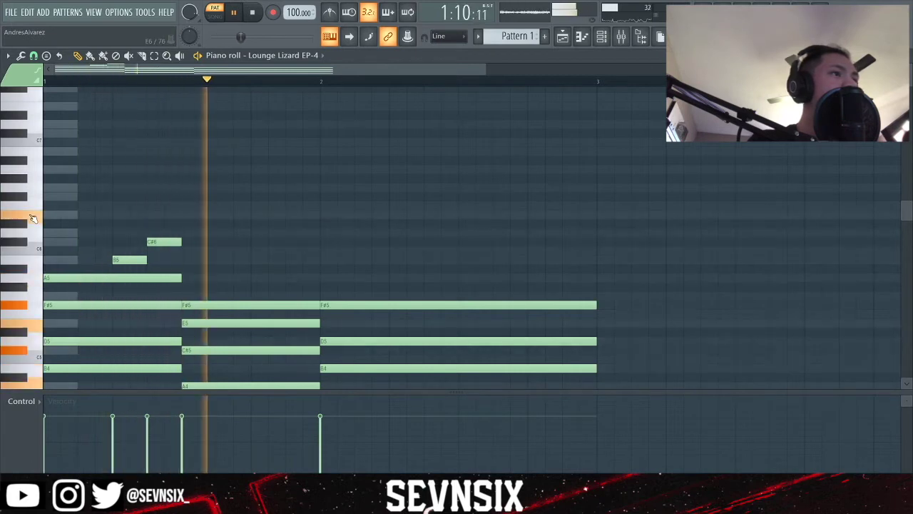
- Add an E6 melody note from step 8 to the end of bar 1, and shorten the preceding C#6 to one step
{"action": "left_click", "coordinate": [169, 215]}
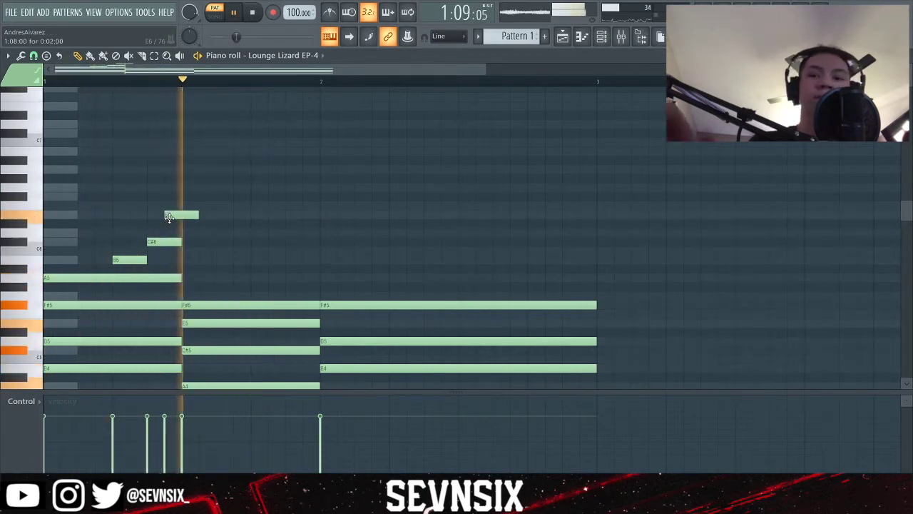
{"action": "key", "text": "space"}
{"action": "key", "text": "space"}
{"action": "key", "text": "space"}
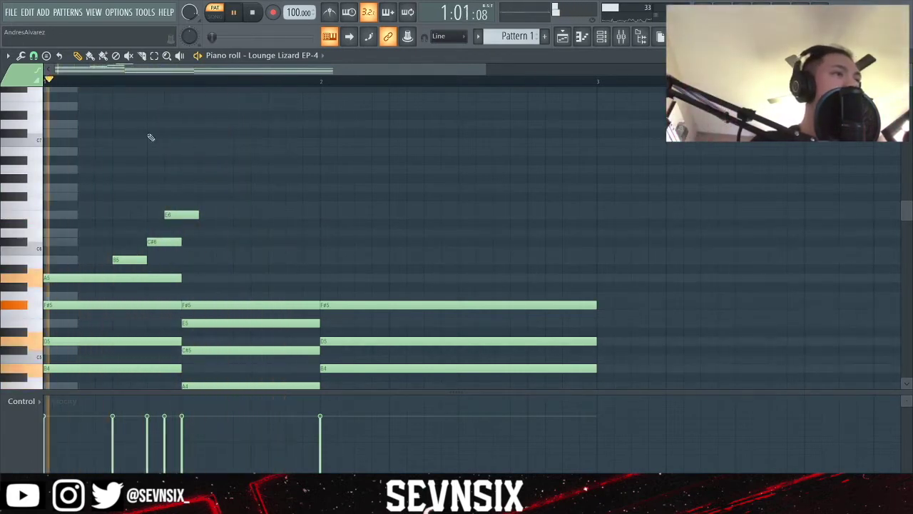
{"action": "left_click_drag", "start_coordinate": [485, 70], "coordinate": [341, 70]}
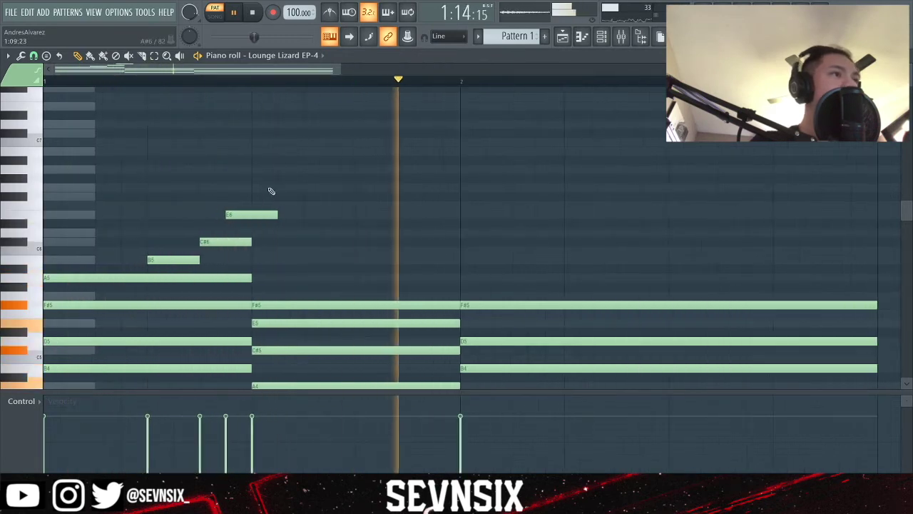
{"action": "key", "text": "space"}
{"action": "key", "text": "space"}
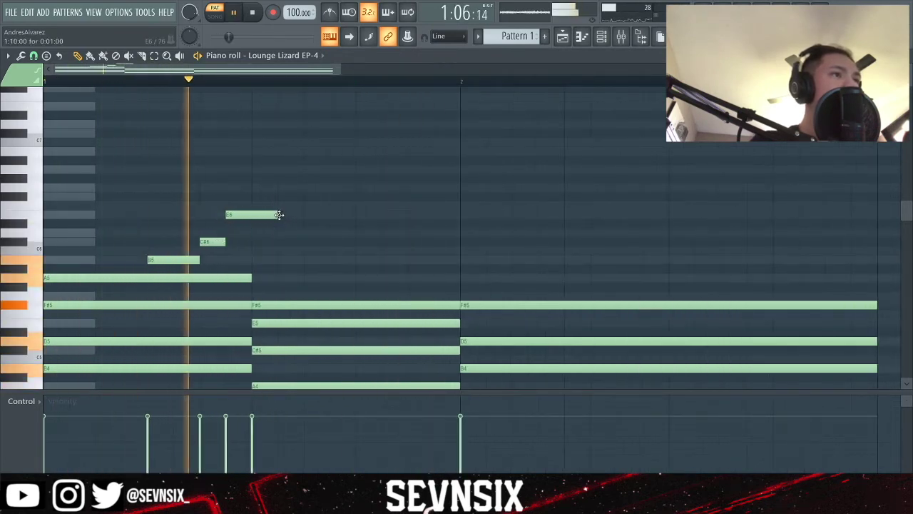
{"action": "left_click_drag", "start_coordinate": [277, 215], "coordinate": [356, 215]}
{"action": "left_click_drag", "start_coordinate": [404, 240], "coordinate": [468, 254]}
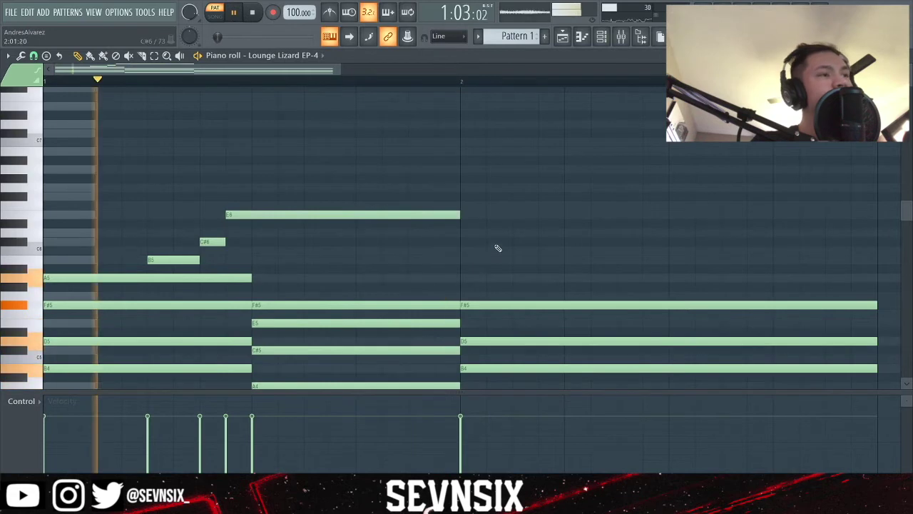
- Lower the long E6 to B5, end it at step 13, and add a four-step A5 through the end of bar 1
{"action": "scroll", "coordinate": [511, 251], "scroll_direction": "down", "scroll_amount": 3}
{"action": "key", "text": "space"}
{"action": "scroll", "coordinate": [329, 184], "scroll_direction": "up", "scroll_amount": 2}
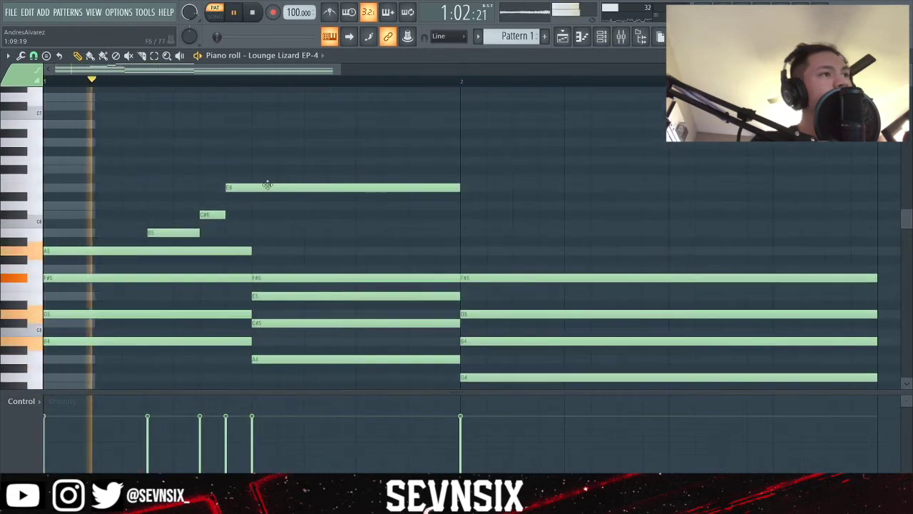
{"action": "left_click_drag", "start_coordinate": [268, 185], "coordinate": [269, 232]}
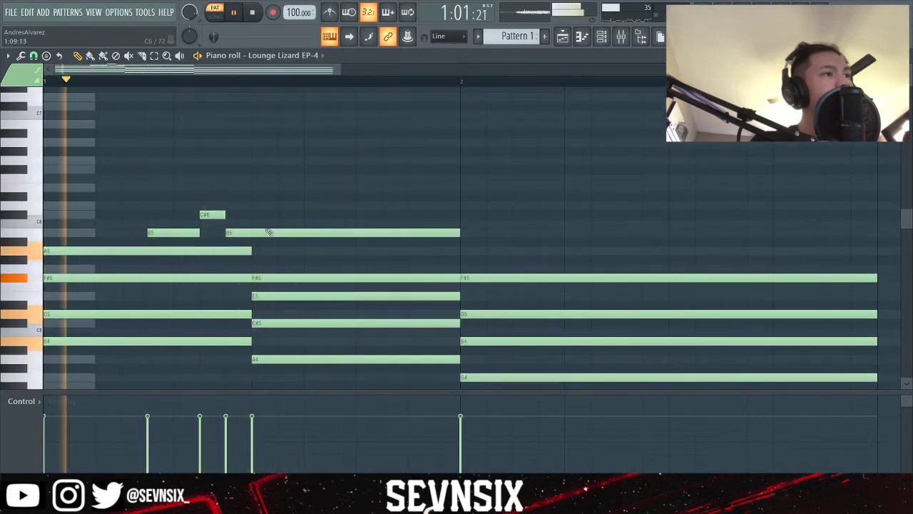
{"action": "key", "text": "space"}
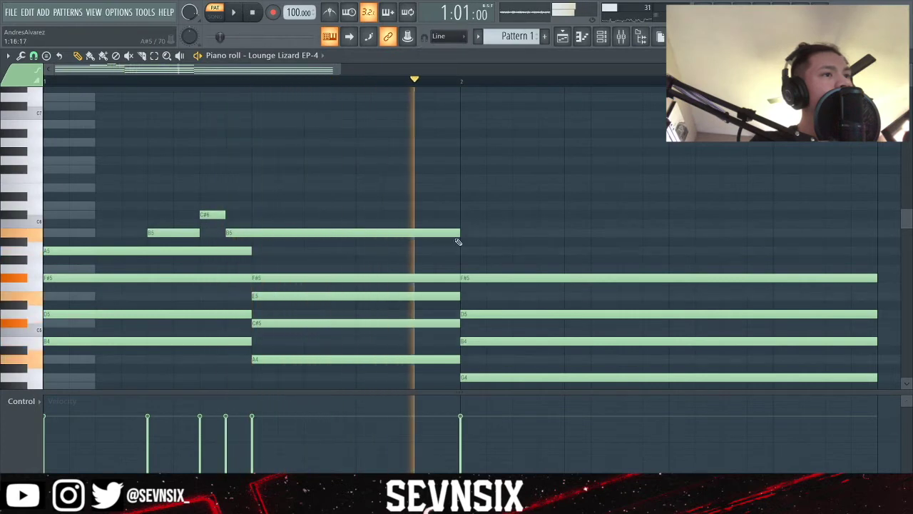
{"action": "key", "text": "space"}
{"action": "left_click_drag", "start_coordinate": [459, 241], "coordinate": [356, 237]}
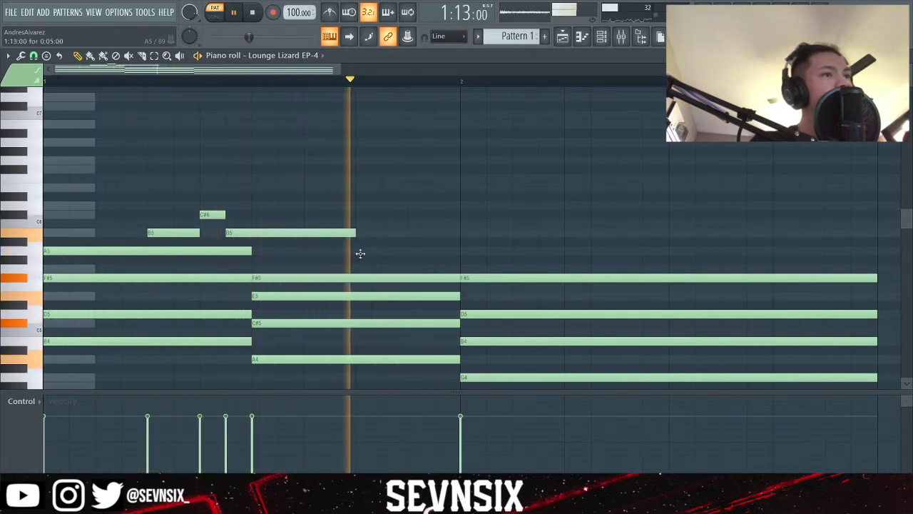
{"action": "left_click", "coordinate": [361, 253]}
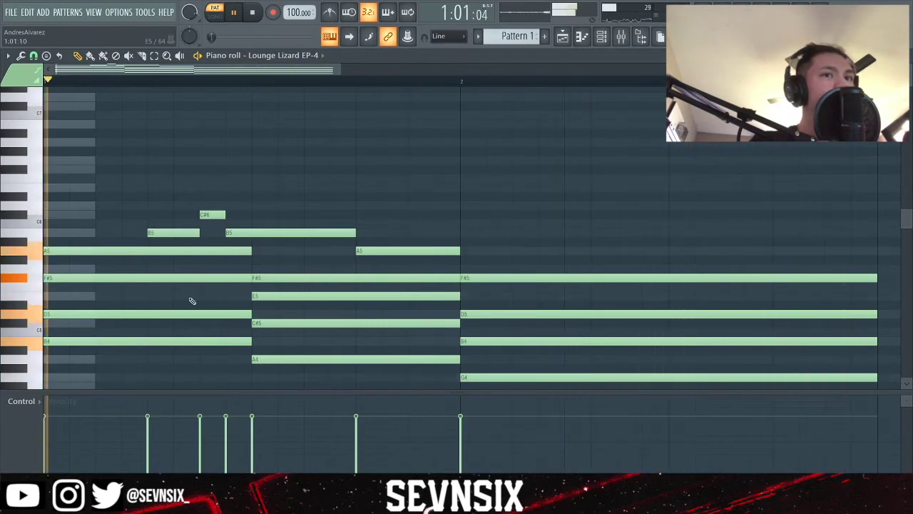
- Add a four-step E5 melody note at step 13 of bar 2 while the pattern plays
{"action": "left_click", "coordinate": [785, 305]}
{"action": "left_click_drag", "start_coordinate": [798, 306], "coordinate": [799, 294]}
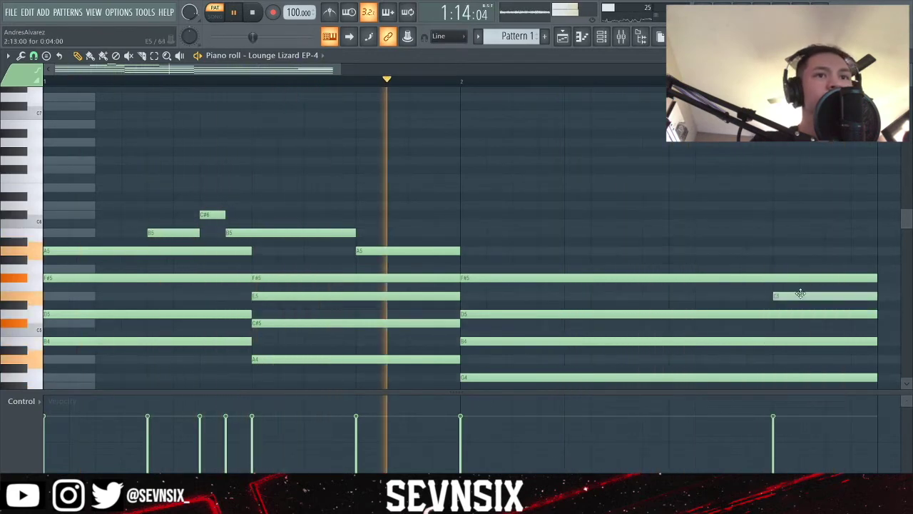
{"action": "left_click_drag", "start_coordinate": [906, 216], "coordinate": [906, 233]}
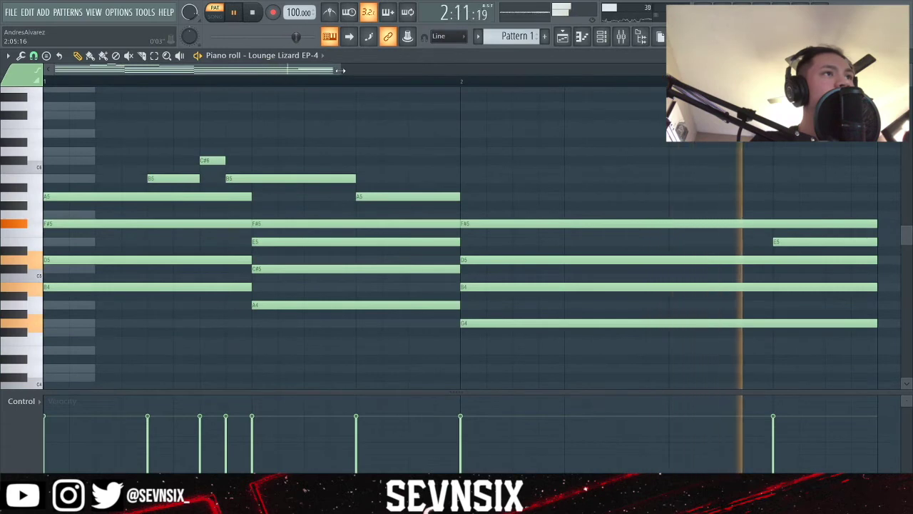
{"action": "left_click_drag", "start_coordinate": [340, 70], "coordinate": [507, 85]}
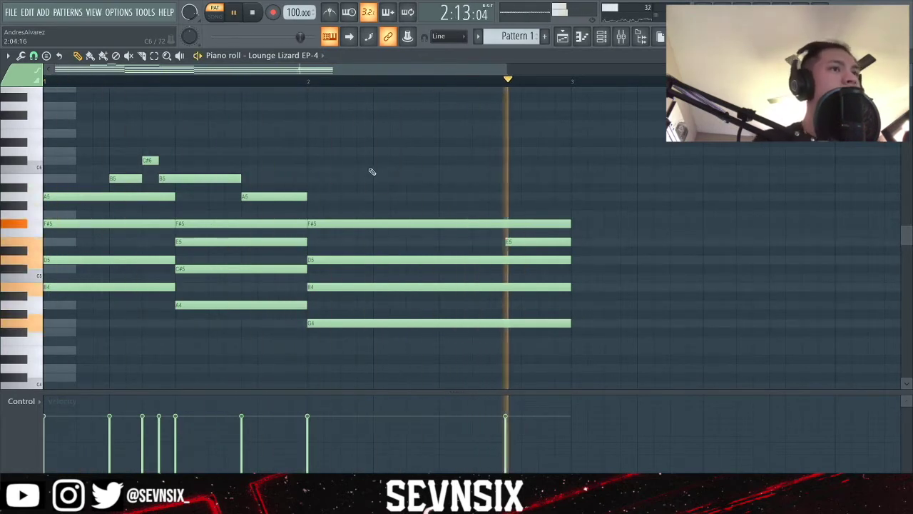
- Try a higher melody of A6, F#6 and G6 notes over bar 1 during playback, and remove it
{"action": "scroll", "coordinate": [226, 200], "scroll_direction": "up", "scroll_amount": 1}
{"action": "scroll", "coordinate": [227, 201], "scroll_direction": "up", "scroll_amount": 3}
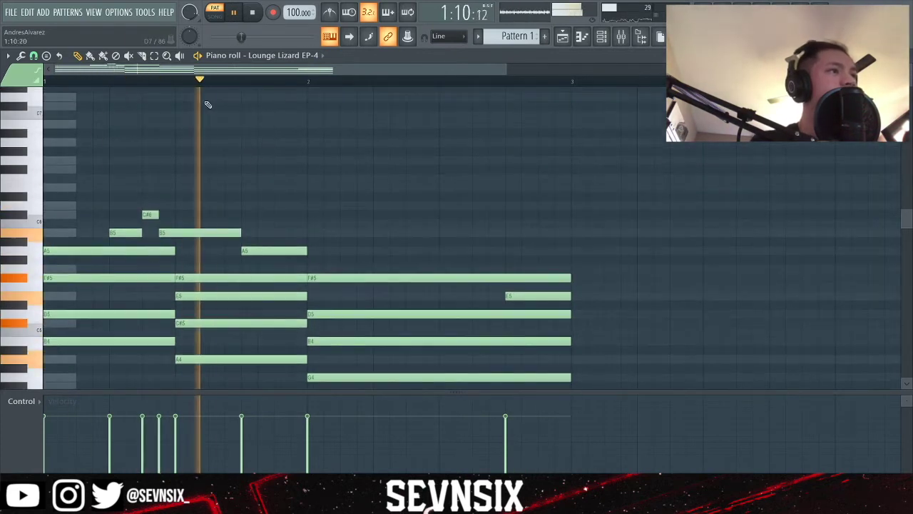
{"action": "left_click", "coordinate": [53, 142]}
{"action": "key", "text": "space"}
{"action": "left_click_drag", "start_coordinate": [107, 142], "coordinate": [135, 151]}
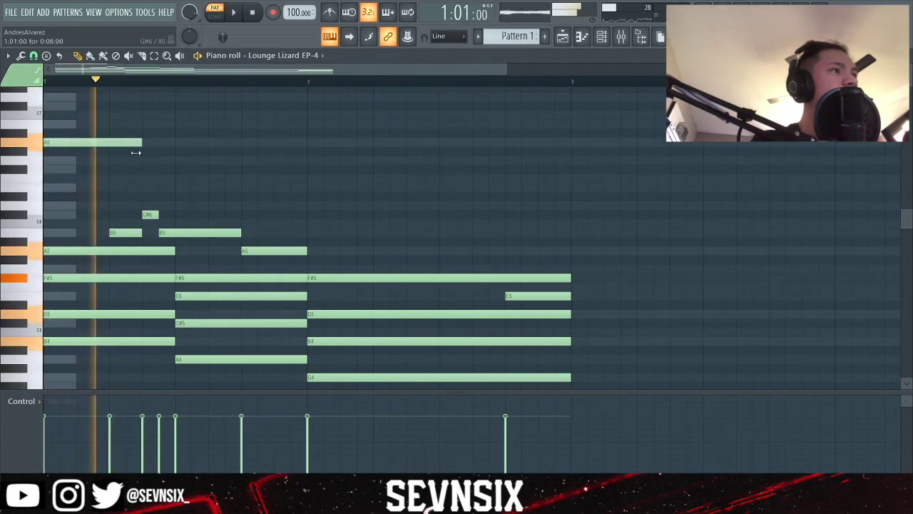
{"action": "left_click", "coordinate": [179, 159]}
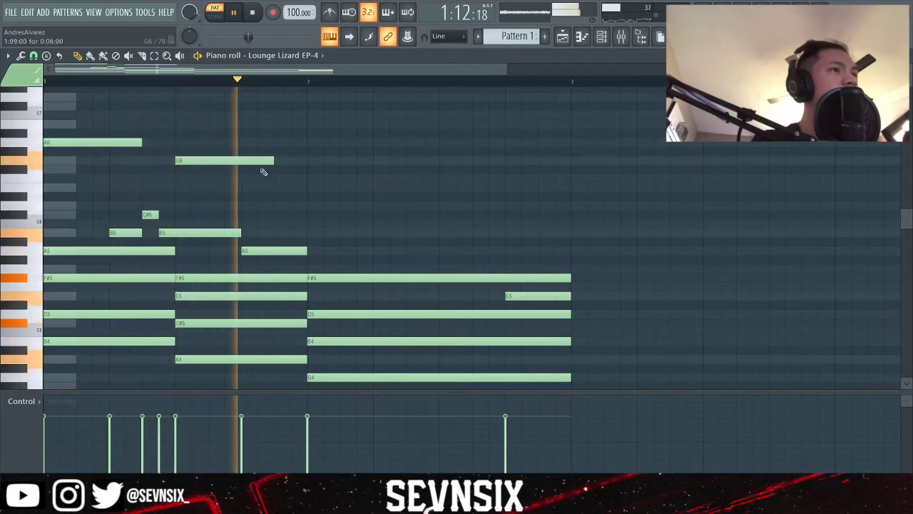
{"action": "mouse_move", "coordinate": [236, 160]}
{"action": "left_mouse_down"}
{"action": "mouse_move", "coordinate": [236, 177]}
{"action": "mouse_move", "coordinate": [230, 163]}
{"action": "mouse_move", "coordinate": [244, 167]}
{"action": "left_mouse_up"}
{"action": "left_click", "coordinate": [243, 159]}
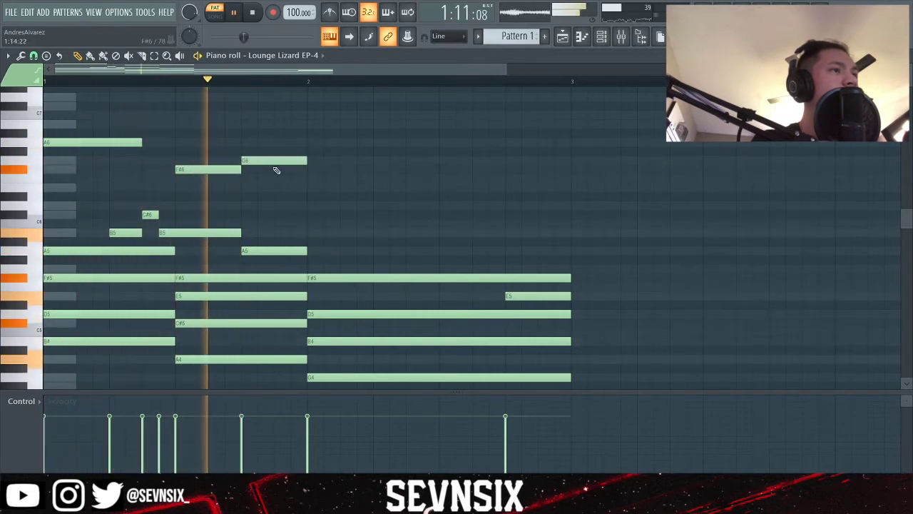
{"action": "right_click", "coordinate": [273, 161]}
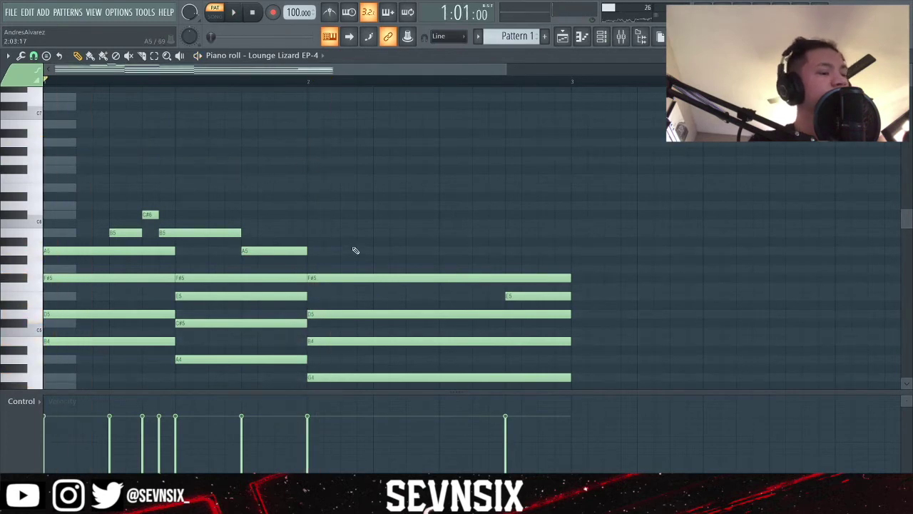
- Duplicate the two-bar chord progression and melody into bars 3 and 4
{"action": "key", "text": "ctrl+b"}
{"action": "left_click_drag", "start_coordinate": [298, 72], "coordinate": [125, 94]}
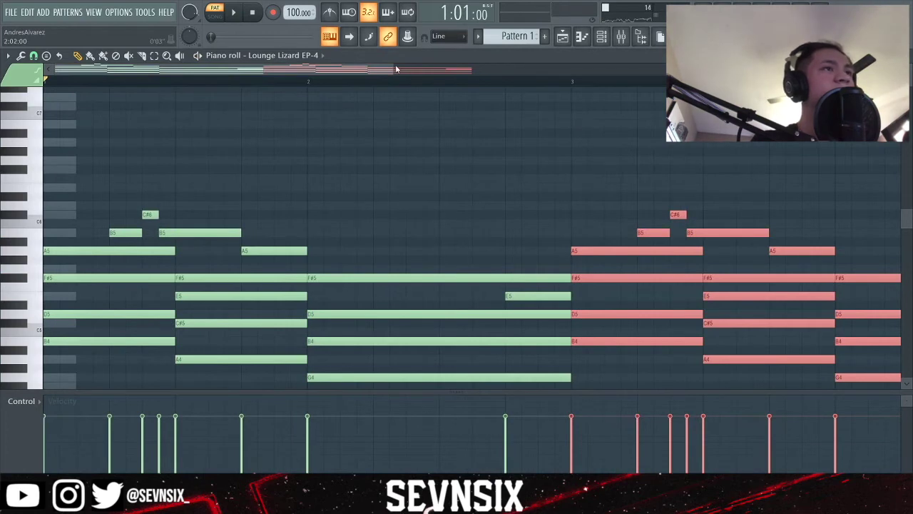
{"action": "left_click_drag", "start_coordinate": [422, 79], "coordinate": [550, 122]}
{"action": "scroll", "coordinate": [820, 229], "scroll_direction": "down", "scroll_amount": 3}
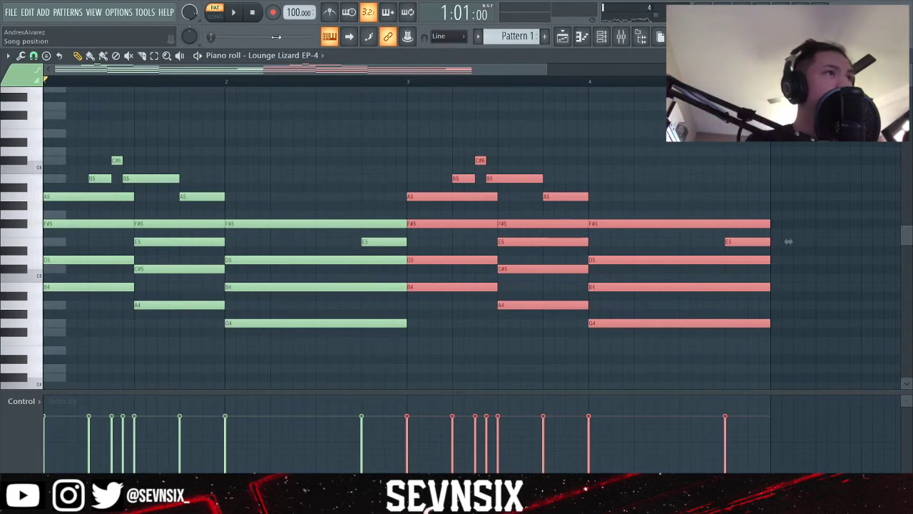
- Play the four-bar pattern and add a two-step D6 melody note at step 3 of bar 3
{"action": "key", "text": "space"}
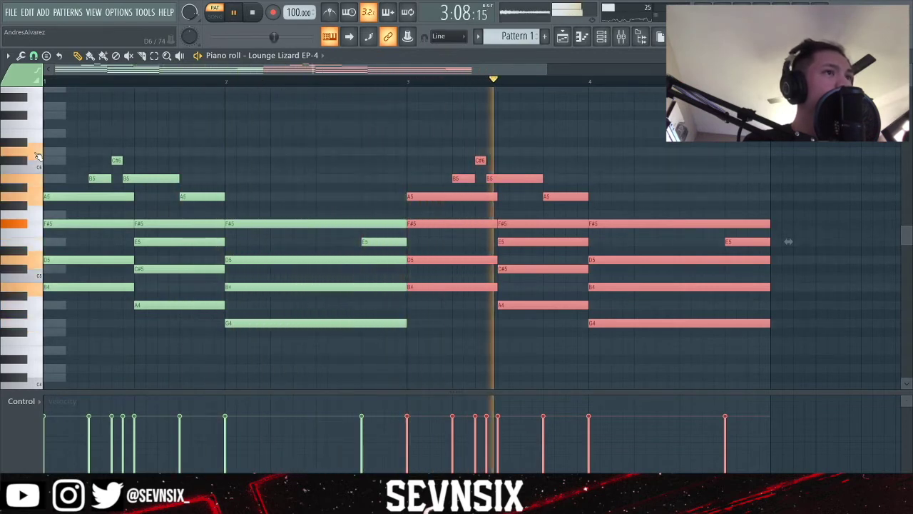
{"action": "left_click", "coordinate": [451, 150]}
{"action": "left_click_drag", "start_coordinate": [473, 151], "coordinate": [452, 151]}
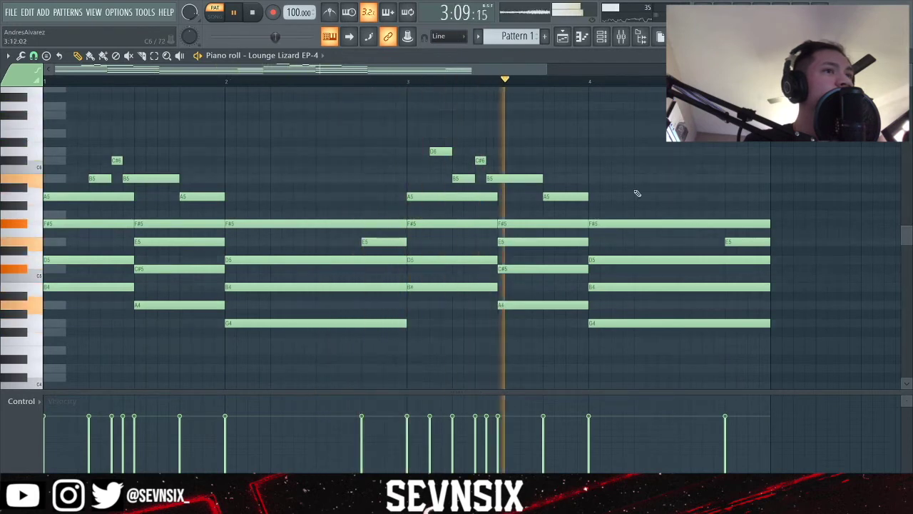
- Stop playback and set the piano roll's snap to 1/6 step
{"action": "left_click_drag", "start_coordinate": [522, 69], "coordinate": [436, 93]}
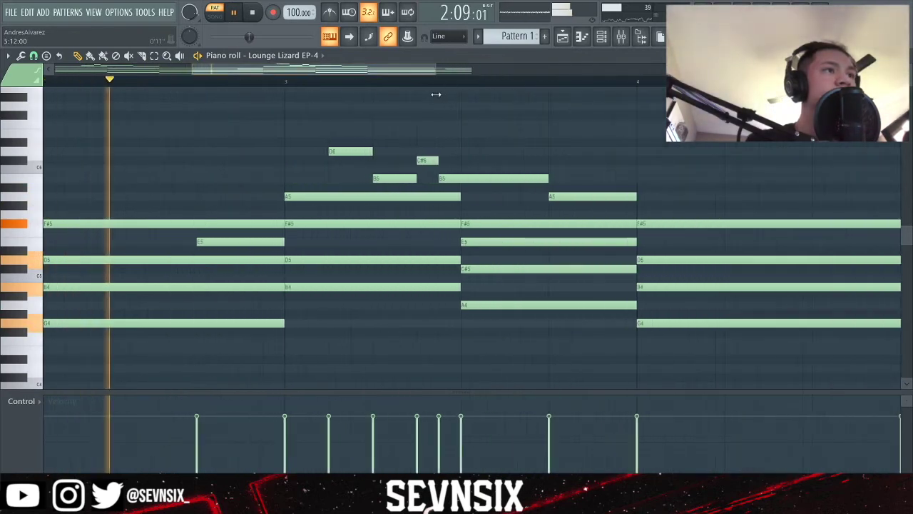
{"action": "key", "text": "space"}
{"action": "left_click", "coordinate": [34, 56]}
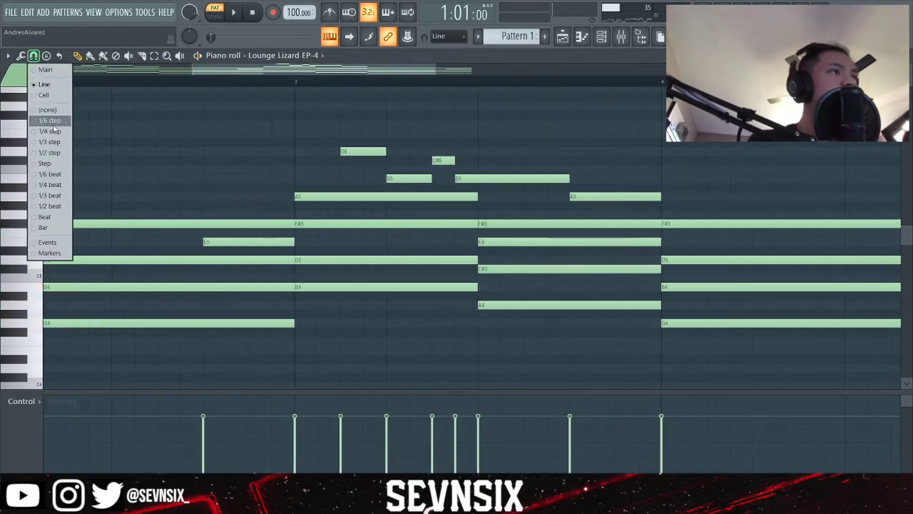
{"action": "left_click", "coordinate": [52, 123]}
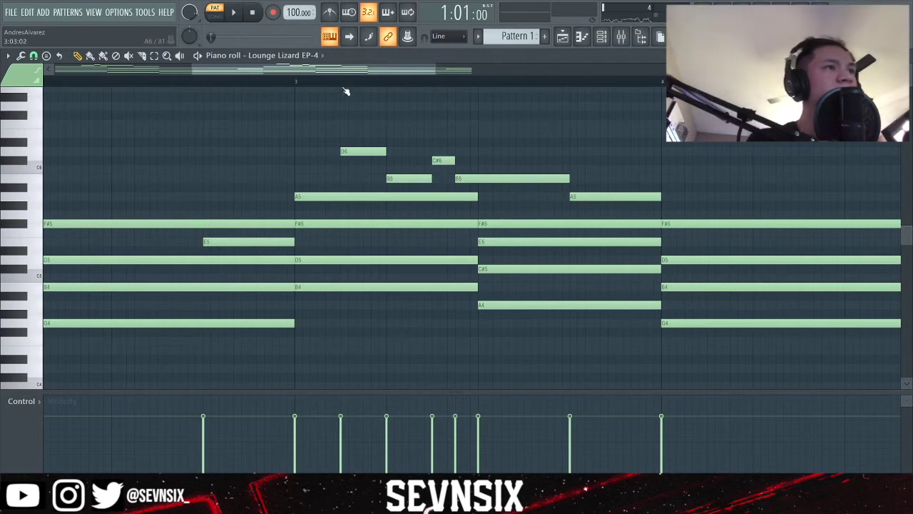
- Play from late in bar 2, then shorten bar 3's first B5 to a brief grace note and start the C#6 right after it
{"action": "left_click_drag", "start_coordinate": [321, 69], "coordinate": [333, 70]}
{"action": "left_click", "coordinate": [179, 82]}
{"action": "key", "text": "space"}
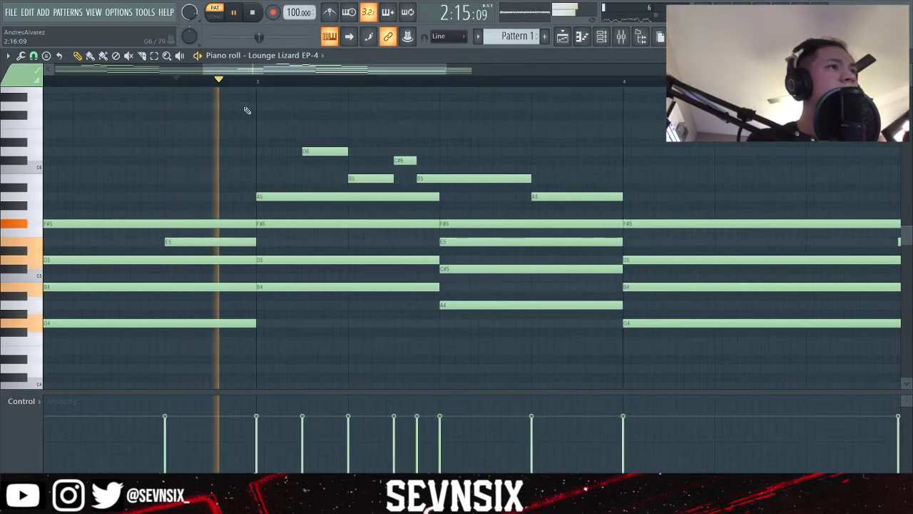
{"action": "key", "text": "space"}
{"action": "key", "text": "space"}
{"action": "key", "text": "space"}
{"action": "left_click_drag", "start_coordinate": [393, 179], "coordinate": [357, 179]}
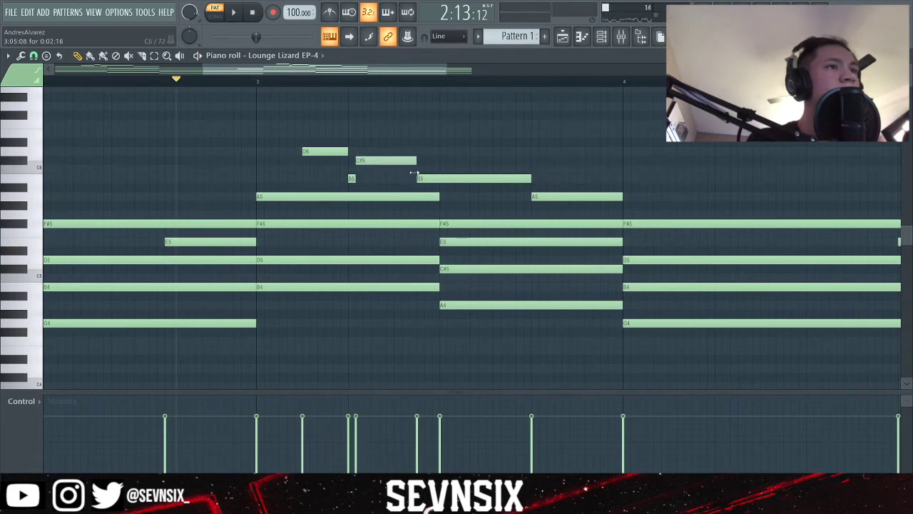
- Audition bar 3, shorten its C#6 melody note and start the following B5 at 3:07:00, directly after it
{"action": "key", "text": "space"}
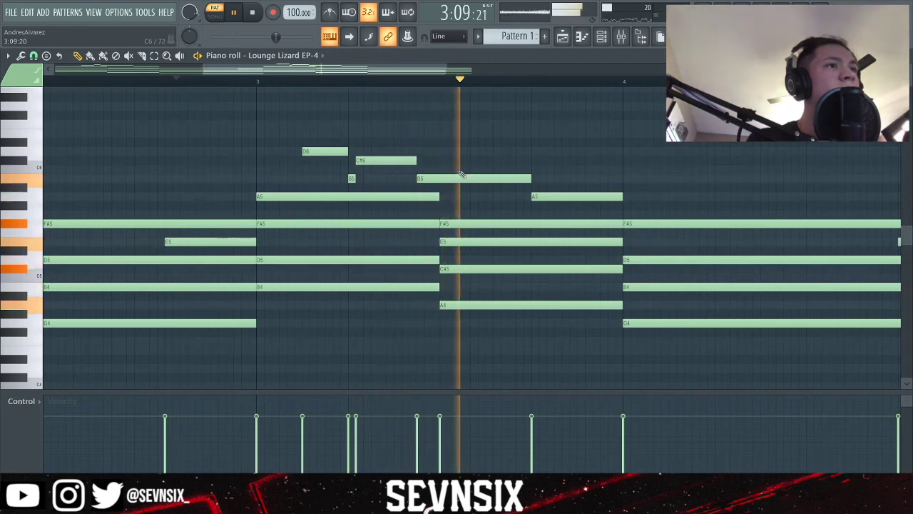
{"action": "key", "text": "space"}
{"action": "key", "text": "space"}
{"action": "mouse_move", "coordinate": [411, 162]}
{"action": "left_mouse_down"}
{"action": "mouse_move", "coordinate": [386, 168]}
{"action": "mouse_move", "coordinate": [412, 179]}
{"action": "mouse_move", "coordinate": [403, 179]}
{"action": "left_mouse_up"}
{"action": "key", "text": "space"}
{"action": "key", "text": "space"}
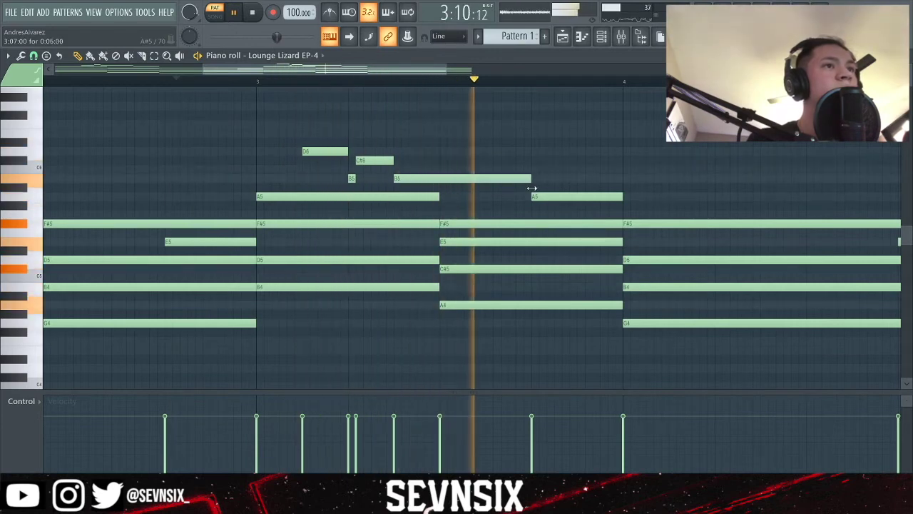
- Add a G5 melody note at 3:11:00 and resize the preceding B5 to end where the G5 starts
{"action": "left_click_drag", "start_coordinate": [516, 182], "coordinate": [500, 182]}
{"action": "key", "text": "space"}
{"action": "left_click", "coordinate": [490, 206]}
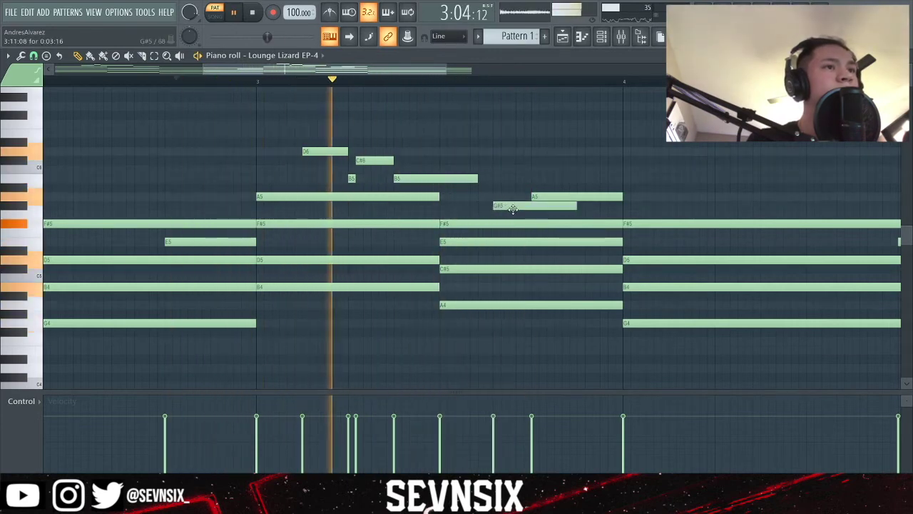
{"action": "key", "text": "space"}
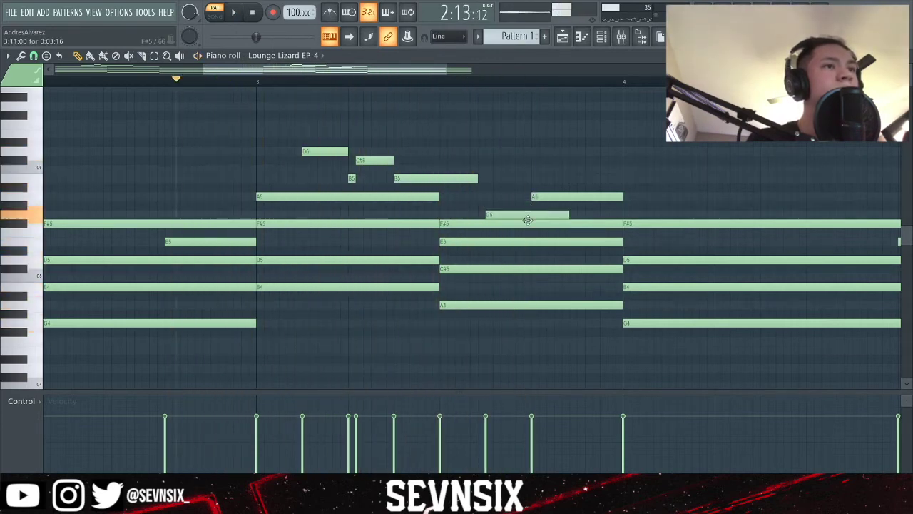
{"action": "key", "text": "space"}
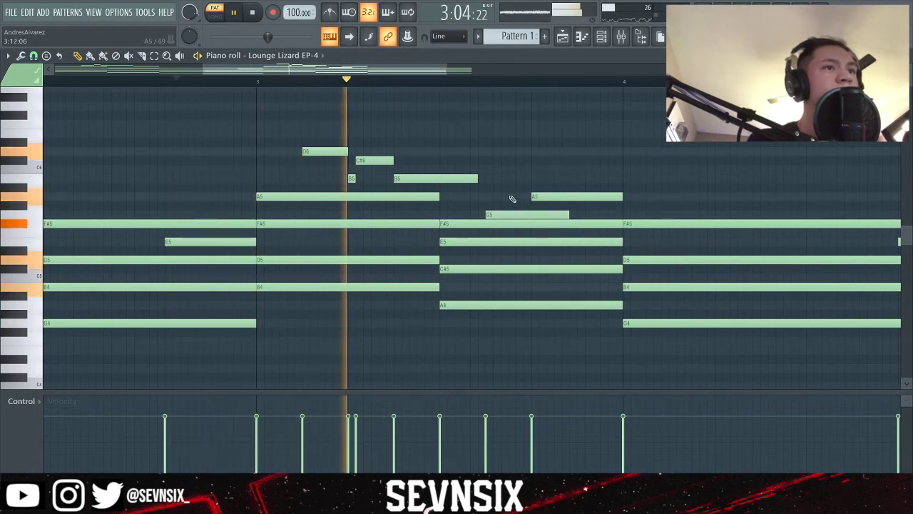
{"action": "mouse_move", "coordinate": [477, 178]}
{"action": "left_mouse_down"}
{"action": "mouse_move", "coordinate": [489, 179]}
{"action": "mouse_move", "coordinate": [483, 186]}
{"action": "left_mouse_up"}
{"action": "key", "text": "space"}
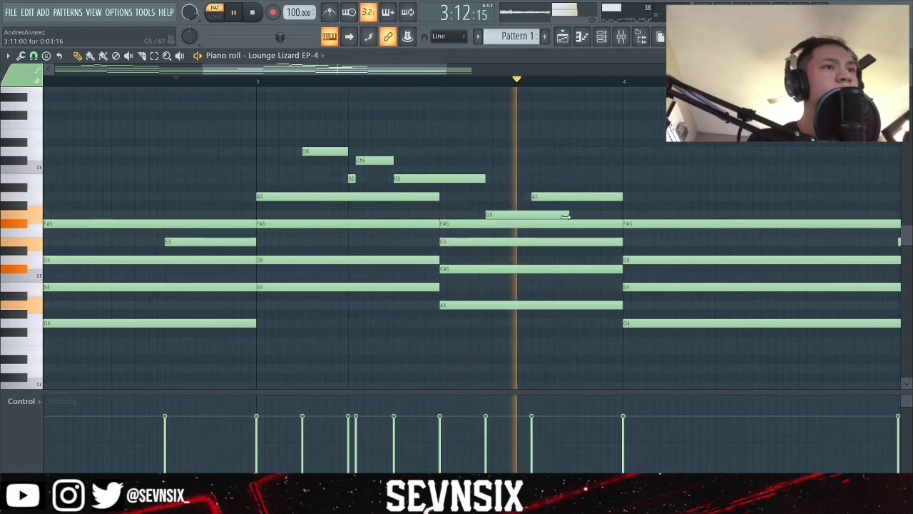
- Shorten the new G5 to a brief grace note and make the A5 run from 3:11:08 to about the end of bar 3
{"action": "right_click", "coordinate": [489, 214]}
{"action": "key", "text": "space"}
{"action": "key", "text": "space"}
{"action": "mouse_move", "coordinate": [500, 216]}
{"action": "left_mouse_down"}
{"action": "mouse_move", "coordinate": [522, 216]}
{"action": "mouse_move", "coordinate": [503, 215]}
{"action": "left_mouse_up"}
{"action": "key", "text": "space"}
{"action": "key", "text": "space"}
{"action": "key", "text": "space"}
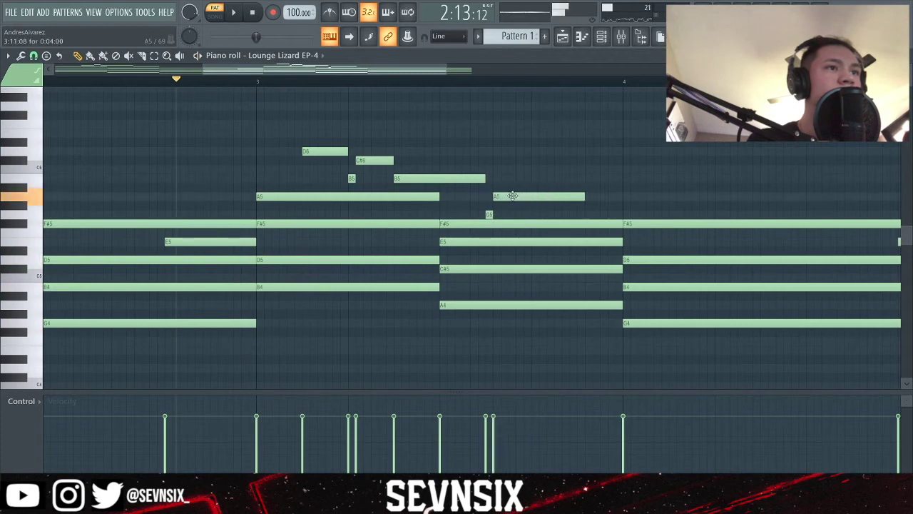
{"action": "left_click_drag", "start_coordinate": [610, 208], "coordinate": [623, 199]}
- Try a G5 melody note at the start of bar 4 during playback, then delete it
{"action": "key", "text": "space"}
{"action": "left_click", "coordinate": [626, 214]}
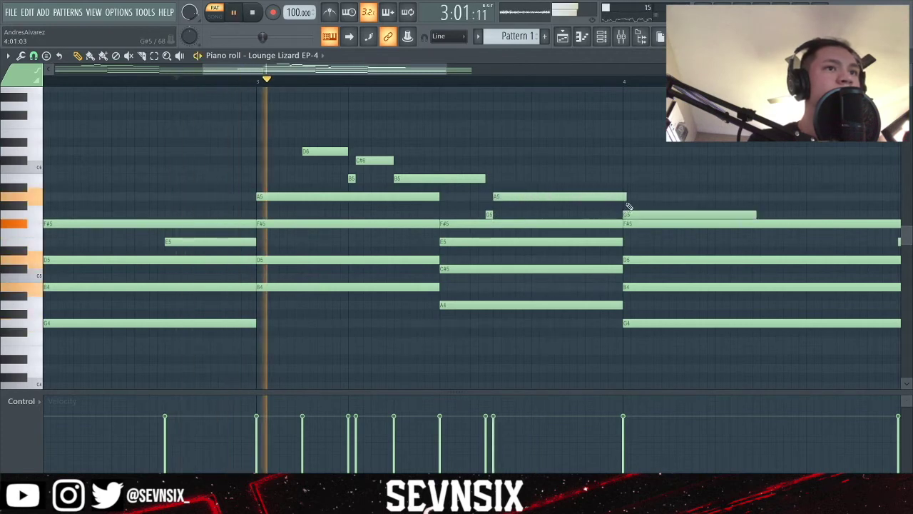
{"action": "right_click", "coordinate": [634, 217]}
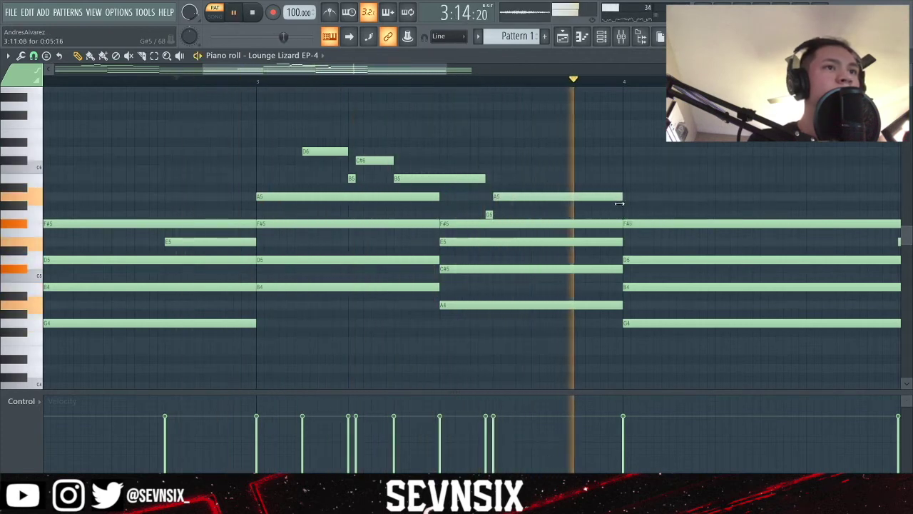
- Try a shortened A5 followed by a G5 at 3:13:00, then delete the G5 and extend the A5 back to the bar's end
{"action": "left_click_drag", "start_coordinate": [622, 198], "coordinate": [529, 210]}
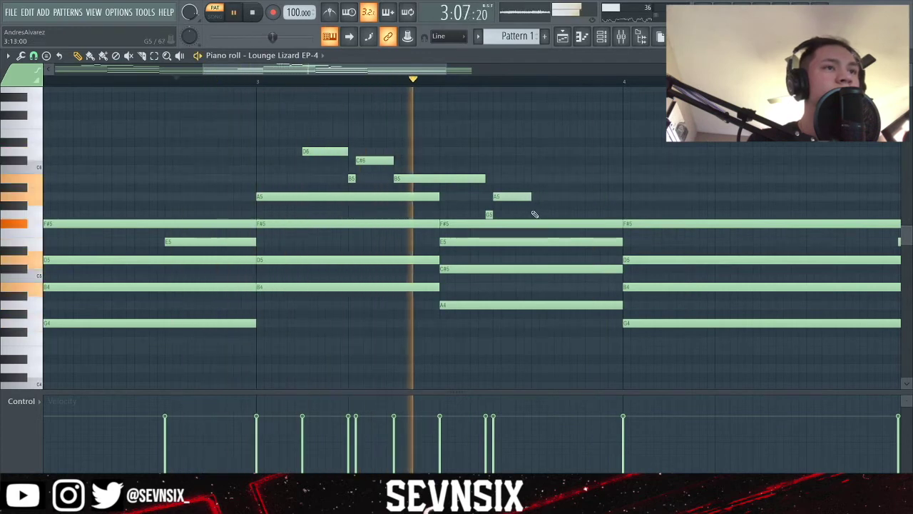
{"action": "left_click", "coordinate": [535, 215]}
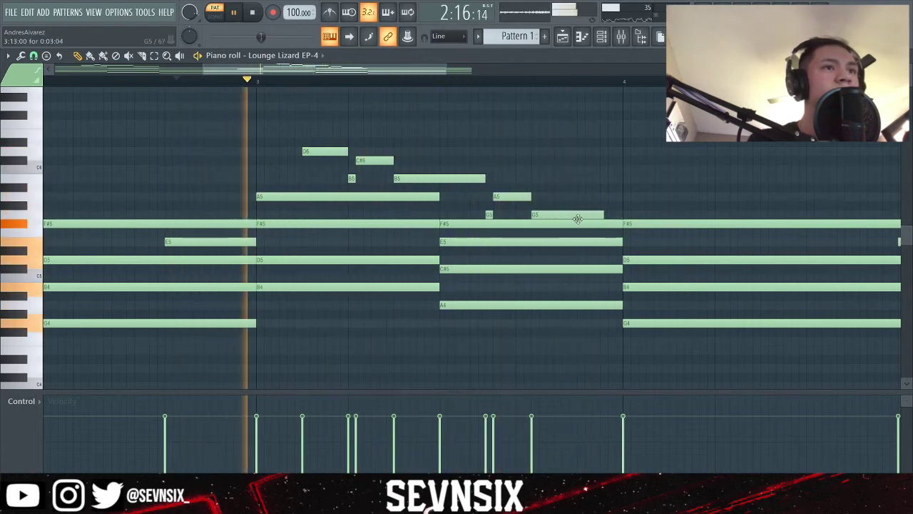
{"action": "right_click", "coordinate": [563, 215]}
{"action": "left_click_drag", "start_coordinate": [530, 198], "coordinate": [622, 199]}
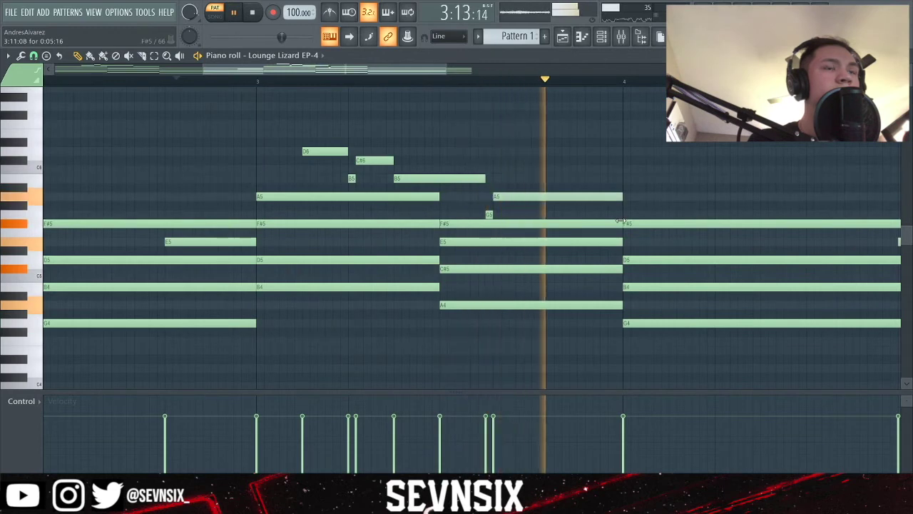
- Try a G5 around the start of bar 4, moving it to 4:01:08, then delete it
{"action": "left_click", "coordinate": [618, 215]}
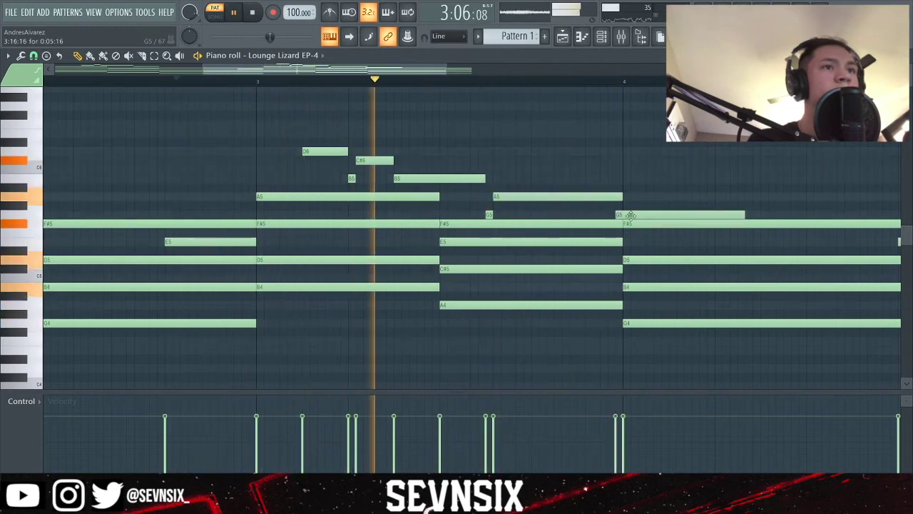
{"action": "left_click_drag", "start_coordinate": [642, 216], "coordinate": [669, 212]}
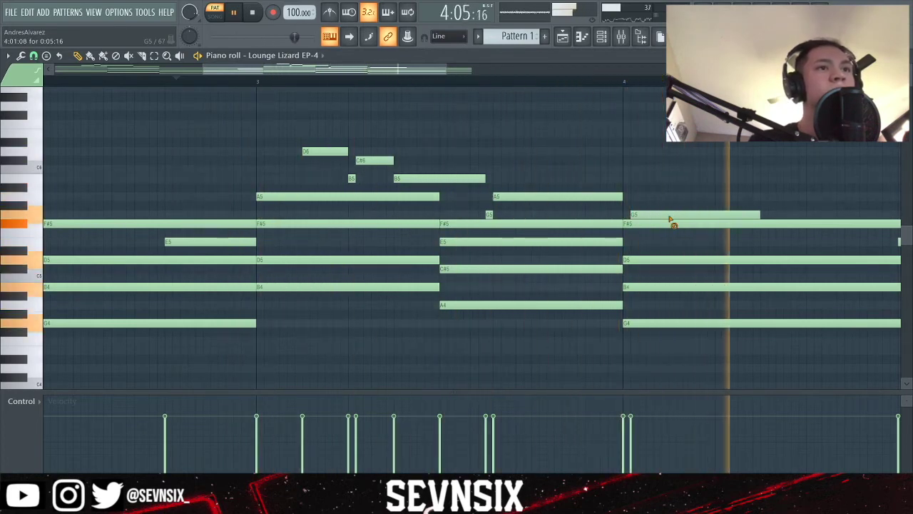
{"action": "right_click", "coordinate": [673, 215]}
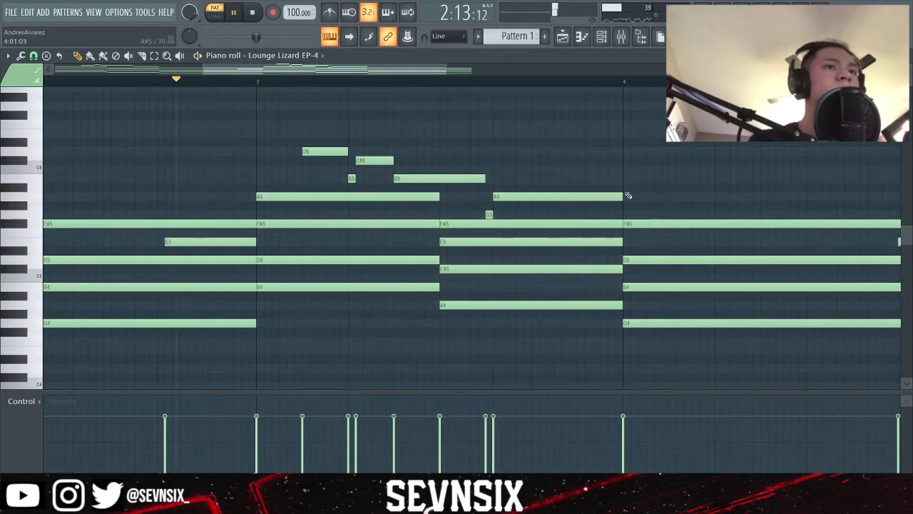
- Try ending bar 3 with a shortened A5 and a B5 from 3:13:00, then delete the B5 and restore the A5's length
{"action": "left_click_drag", "start_coordinate": [624, 196], "coordinate": [559, 177]}
{"action": "left_click", "coordinate": [540, 206]}
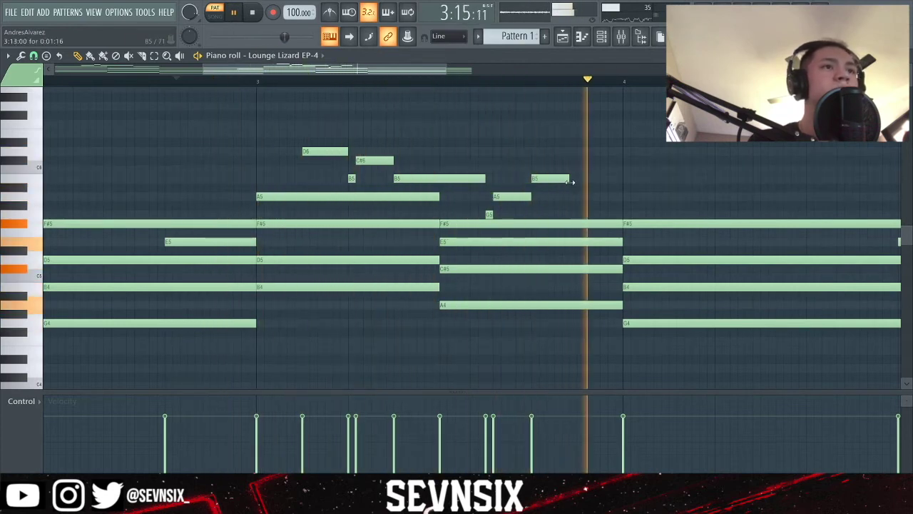
{"action": "left_click_drag", "start_coordinate": [570, 178], "coordinate": [621, 196]}
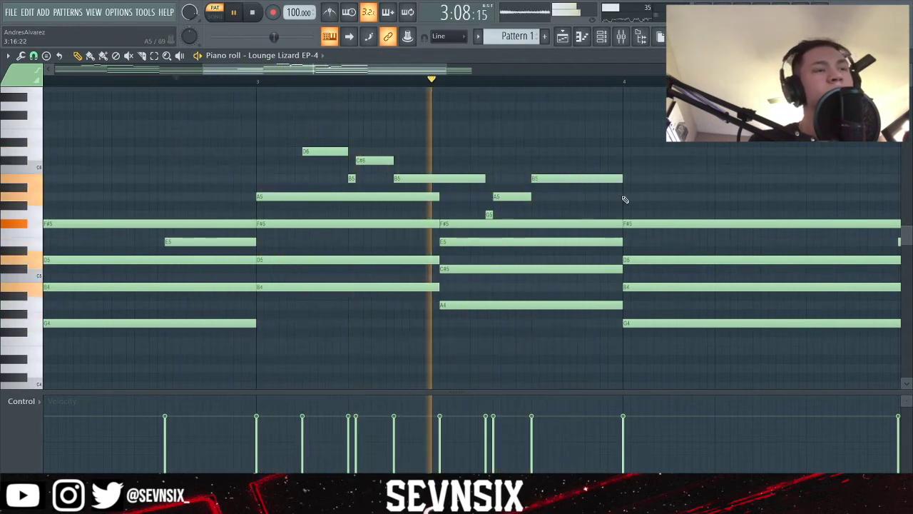
{"action": "right_click", "coordinate": [573, 177]}
{"action": "key", "text": "space"}
{"action": "key", "text": "space"}
{"action": "left_click_drag", "start_coordinate": [532, 196], "coordinate": [620, 207]}
- Play through the whole four-bar pattern, save the project and stop playback
{"action": "scroll", "coordinate": [329, 77], "scroll_direction": "left", "scroll_amount": 5}
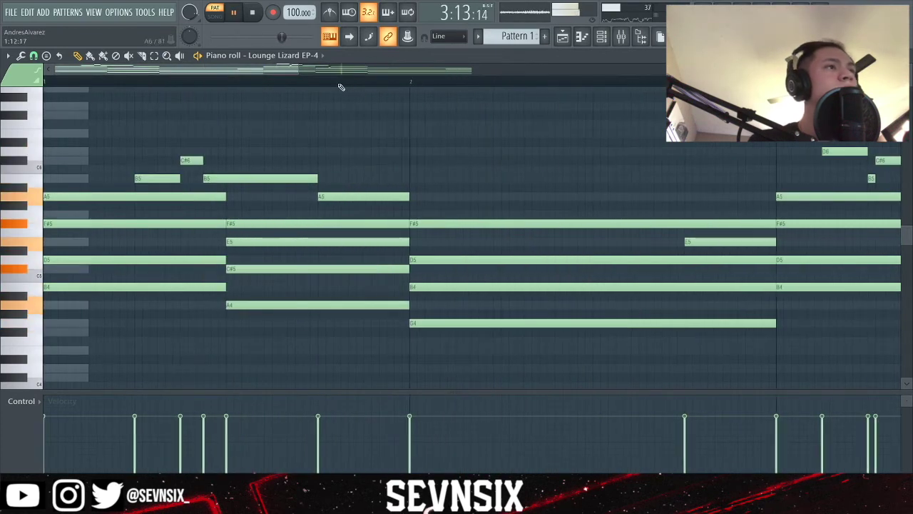
{"action": "left_click_drag", "start_coordinate": [302, 69], "coordinate": [566, 122]}
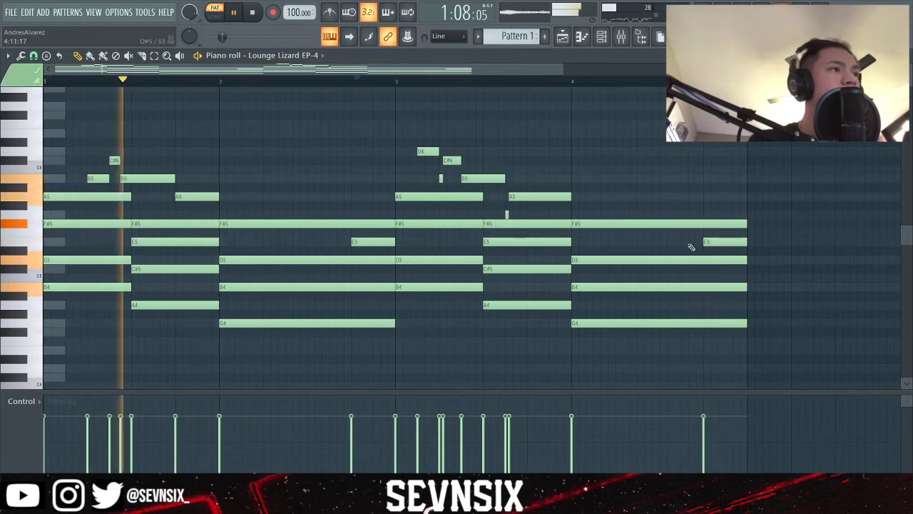
{"action": "key", "text": "ctrl+s"}
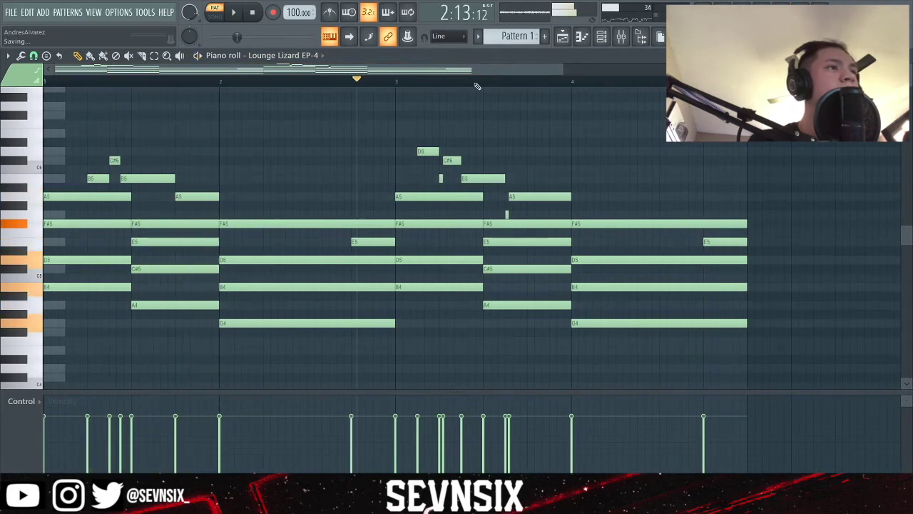
{"action": "left_click", "coordinate": [261, 12]}
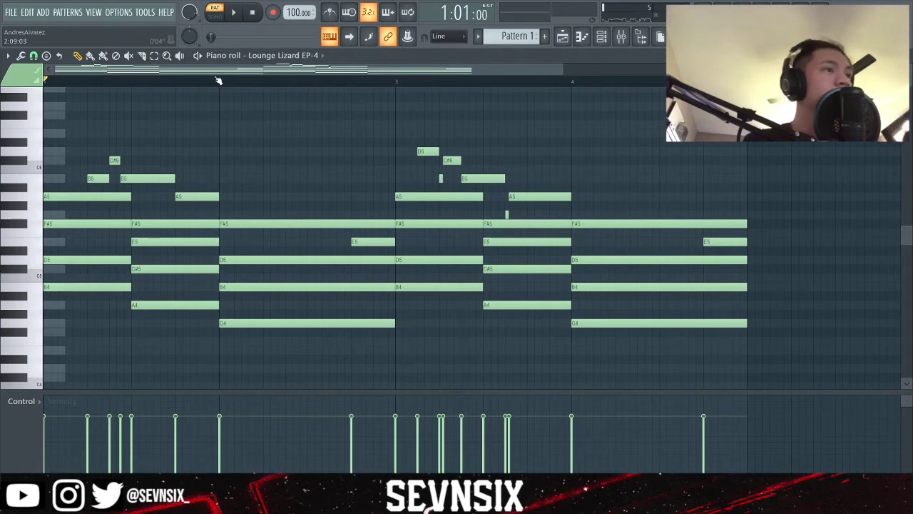
{"action": "scroll", "coordinate": [414, 211], "scroll_direction": "down", "scroll_amount": 3}
{"action": "scroll", "coordinate": [507, 122], "scroll_direction": "up", "scroll_amount": 5}
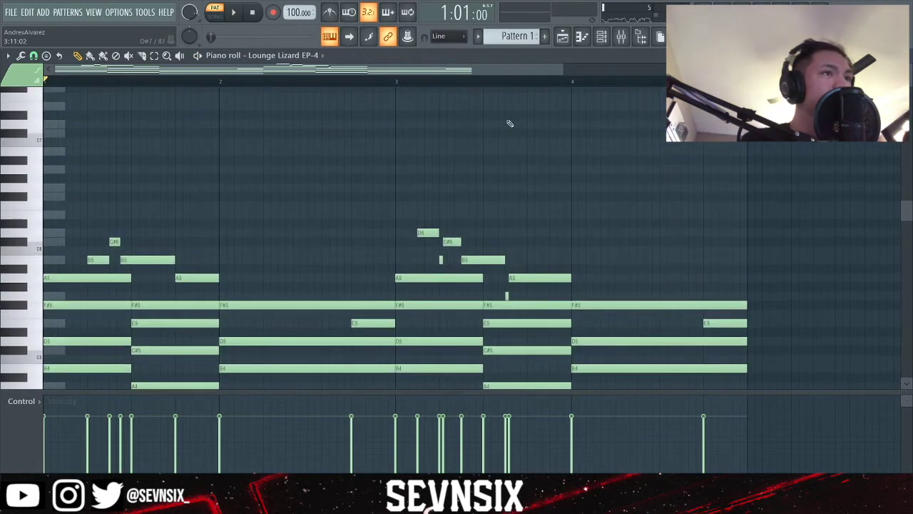
{"action": "scroll", "coordinate": [508, 140], "scroll_direction": "down", "scroll_amount": 2}
{"action": "left_click_drag", "start_coordinate": [563, 69], "coordinate": [410, 77]}
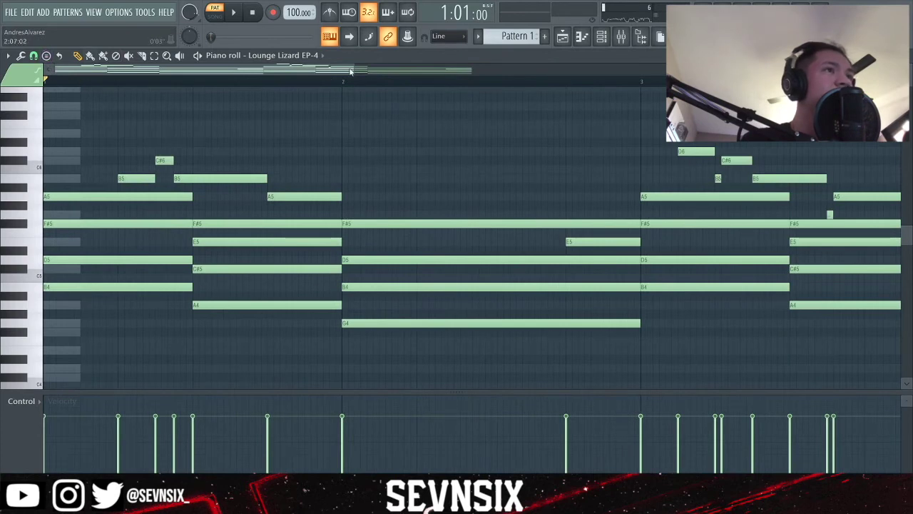
{"action": "left_click_drag", "start_coordinate": [355, 69], "coordinate": [630, 116]}
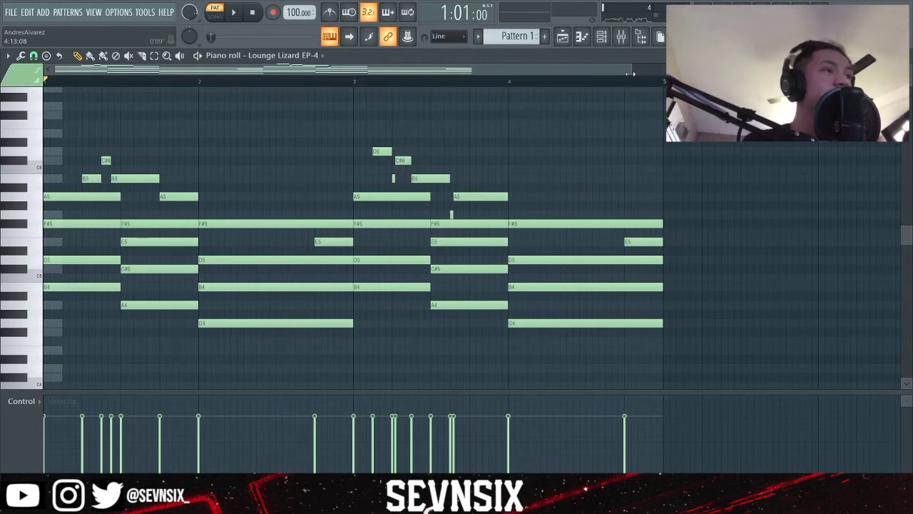
- Turn off the piano roll's grid snapping so notes can be nudged freely
{"action": "left_click_drag", "start_coordinate": [637, 72], "coordinate": [231, 125]}
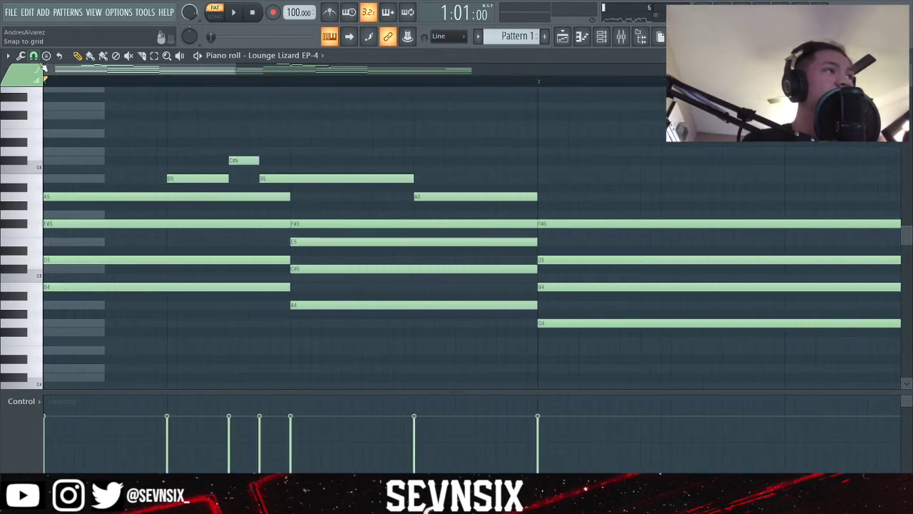
{"action": "left_click", "coordinate": [34, 59]}
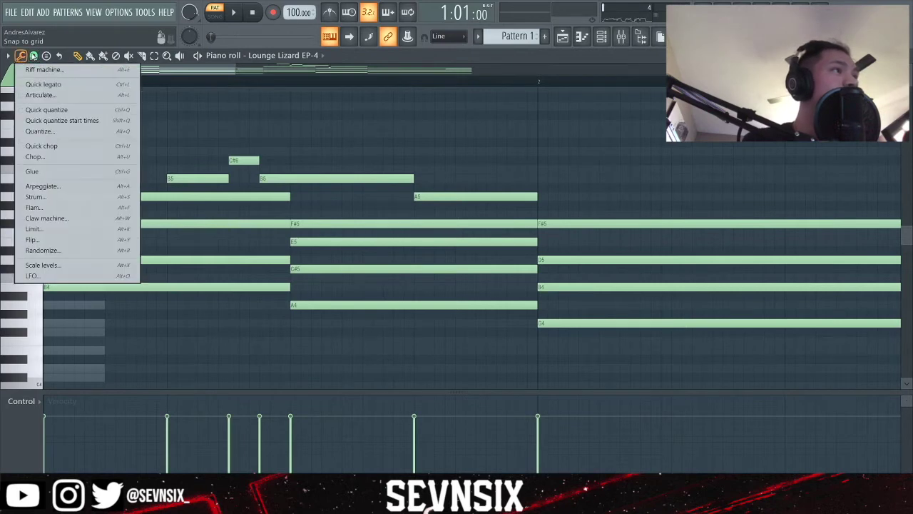
{"action": "left_click", "coordinate": [45, 111]}
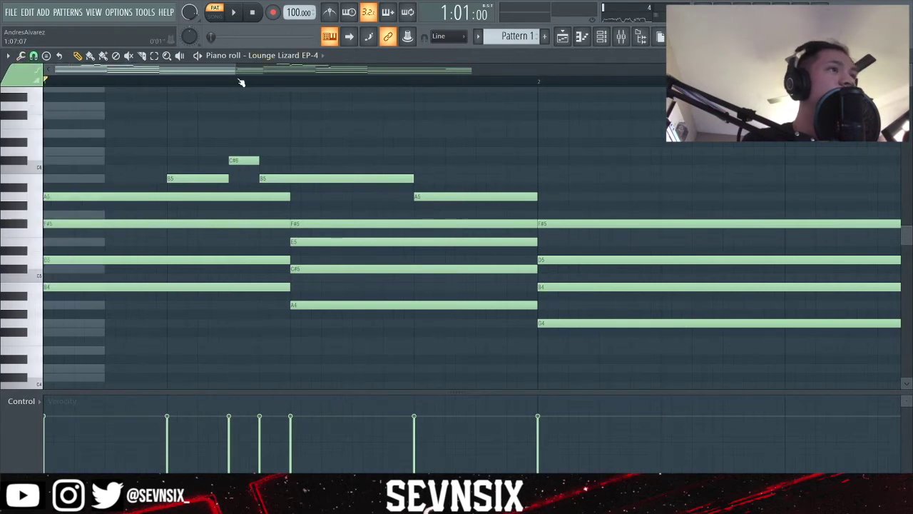
- Stagger bar 1's first chord by nudging its D5, F#5 and A5 slightly later than the B4, and audition it
{"action": "left_click_drag", "start_coordinate": [235, 70], "coordinate": [177, 70]}
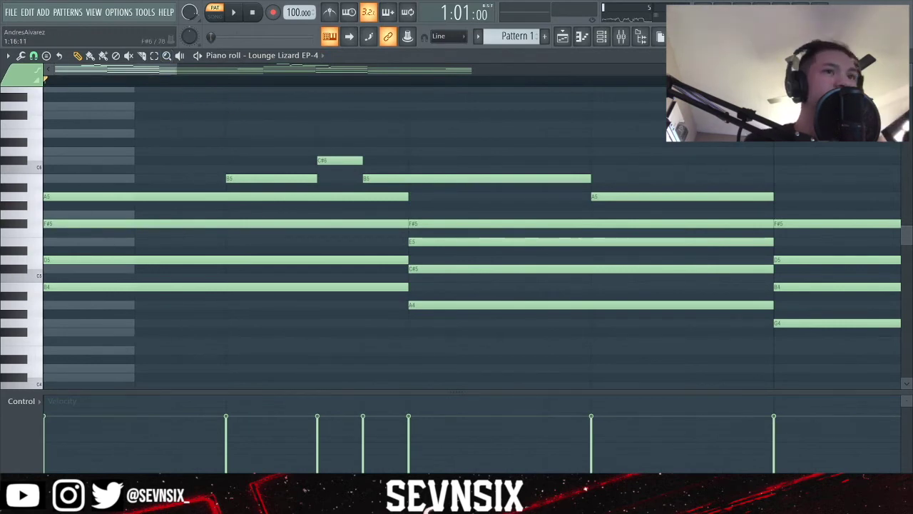
{"action": "scroll", "coordinate": [396, 120], "scroll_direction": "up", "scroll_amount": 1}
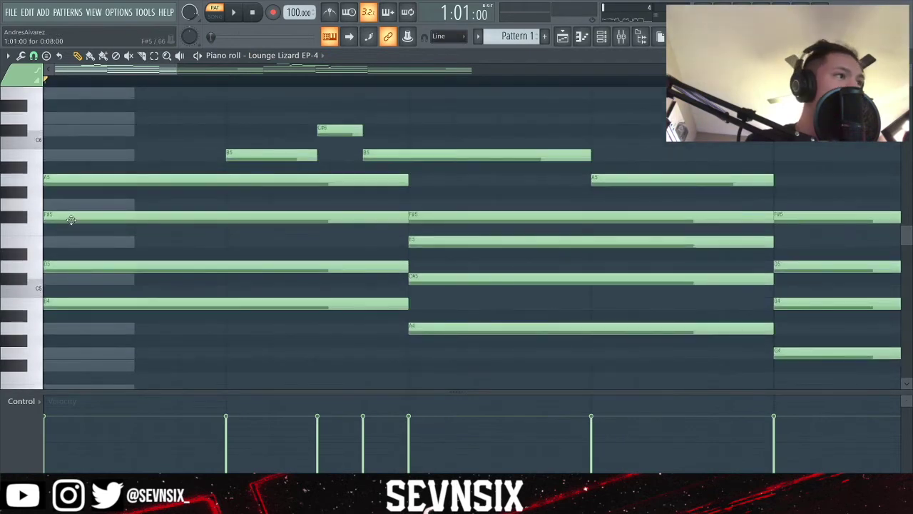
{"action": "left_click_drag", "start_coordinate": [68, 261], "coordinate": [70, 269]}
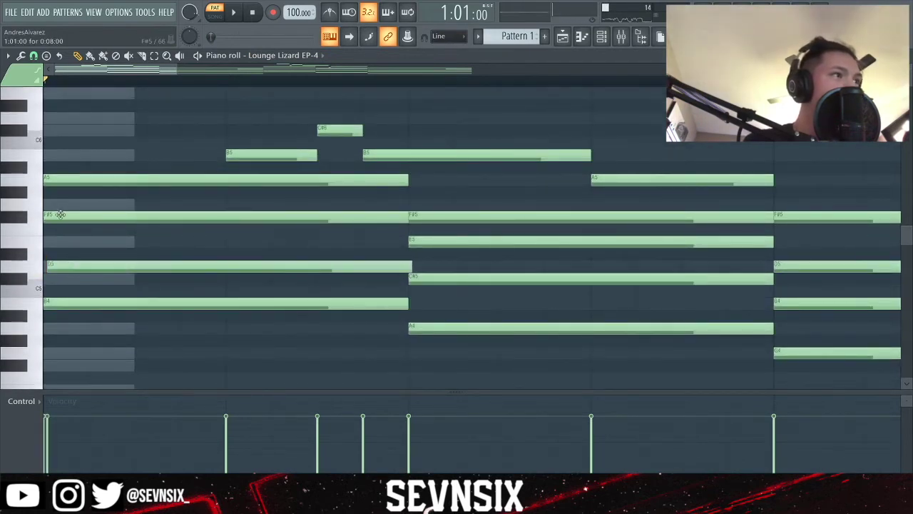
{"action": "left_click_drag", "start_coordinate": [57, 218], "coordinate": [66, 226]}
{"action": "left_click_drag", "start_coordinate": [55, 186], "coordinate": [58, 187]}
{"action": "key", "text": "space"}
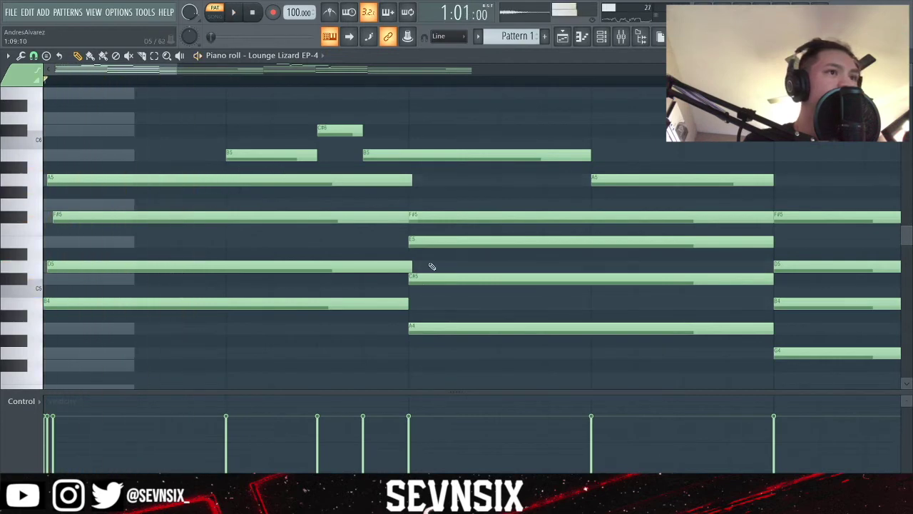
- Stagger bar 1's second chord by nudging its E5, A4, C#5 and F#5 slightly late by differing amounts, and play it back
{"action": "left_click_drag", "start_coordinate": [418, 240], "coordinate": [432, 241]}
{"action": "key", "text": "space"}
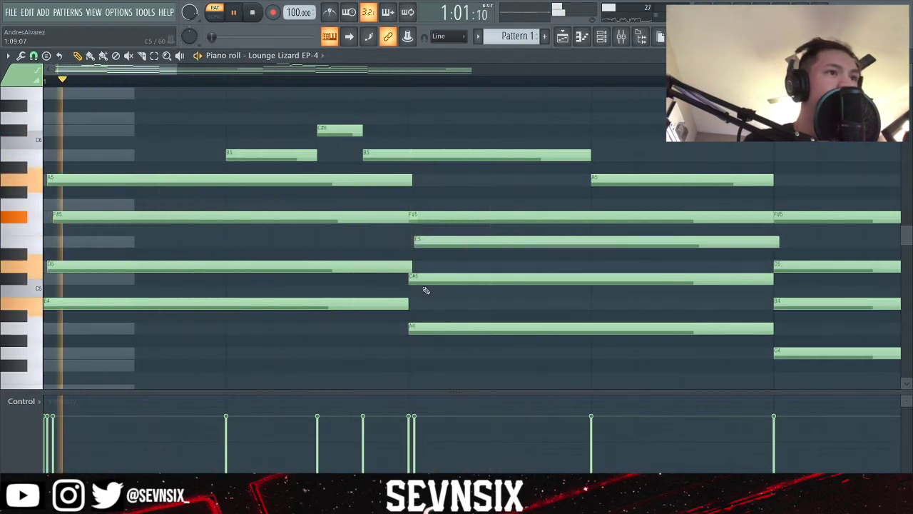
{"action": "left_click_drag", "start_coordinate": [421, 329], "coordinate": [427, 330]}
{"action": "left_click_drag", "start_coordinate": [415, 278], "coordinate": [421, 279]}
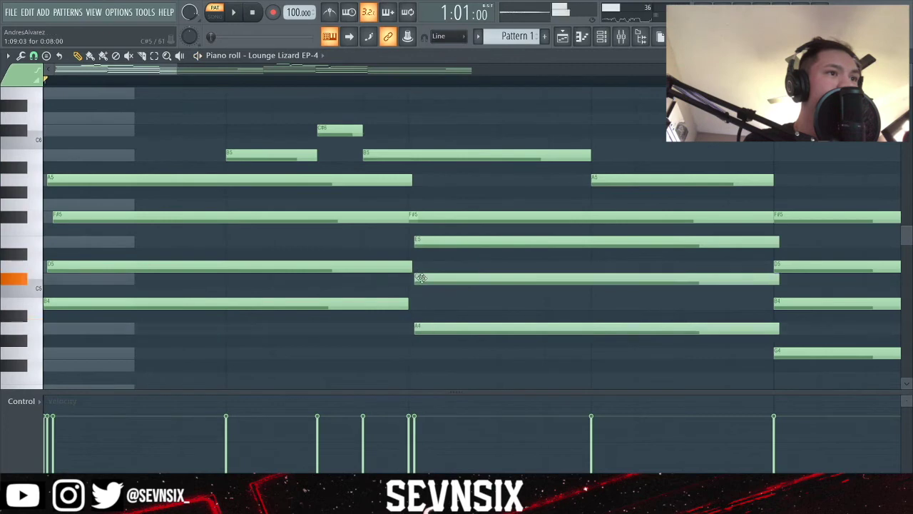
{"action": "left_click_drag", "start_coordinate": [426, 223], "coordinate": [437, 223]}
{"action": "key", "text": "space"}
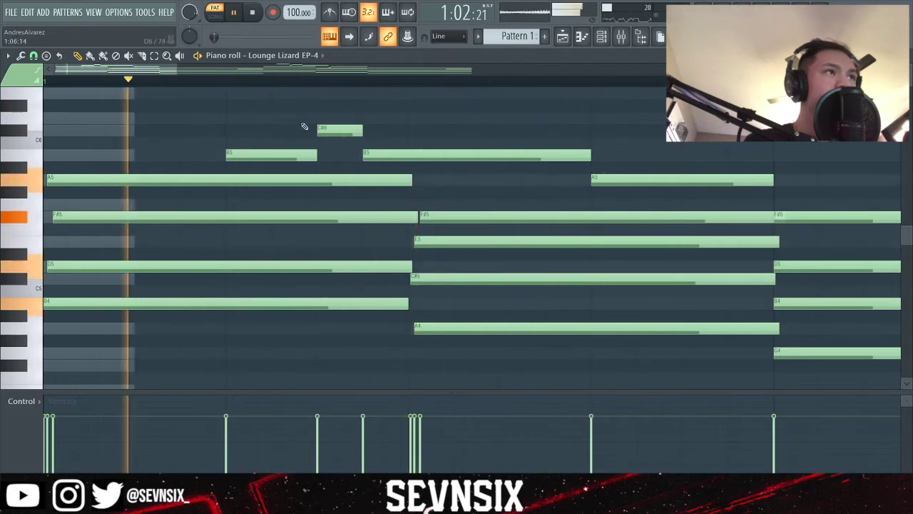
{"action": "key", "text": "space"}
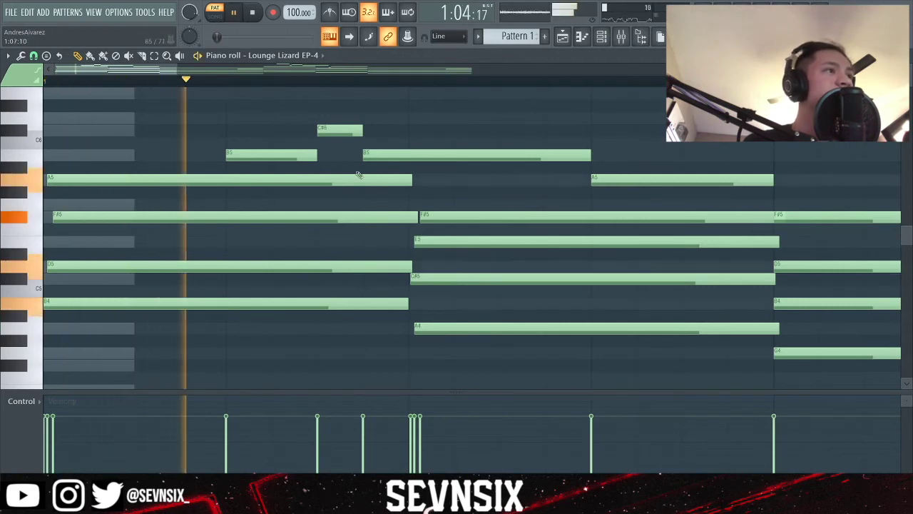
- Stagger bar 2's chord by nudging its F#5, D5, B4 and G4 slightly late by differing amounts, checking it during playback
{"action": "left_click_drag", "start_coordinate": [136, 73], "coordinate": [216, 111]}
{"action": "key", "text": "space"}
{"action": "key", "text": "space"}
{"action": "left_click_drag", "start_coordinate": [236, 217], "coordinate": [247, 224]}
{"action": "left_click_drag", "start_coordinate": [244, 266], "coordinate": [250, 265]}
{"action": "key", "text": "space"}
{"action": "key", "text": "space"}
{"action": "left_click_drag", "start_coordinate": [226, 301], "coordinate": [226, 307]}
{"action": "left_click_drag", "start_coordinate": [235, 352], "coordinate": [238, 356]}
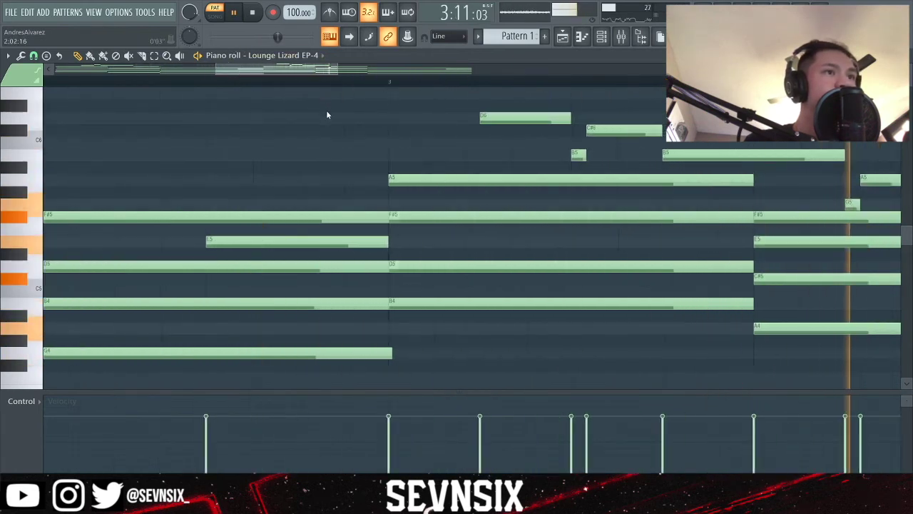
- Stagger bar 3's first chord by nudging its B4, D5, F#5 and A5 slightly late by differing amounts, and play it back
{"action": "key", "text": "space"}
{"action": "key", "text": "space"}
{"action": "left_click_drag", "start_coordinate": [353, 302], "coordinate": [354, 303]}
{"action": "left_click_drag", "start_coordinate": [350, 269], "coordinate": [357, 273]}
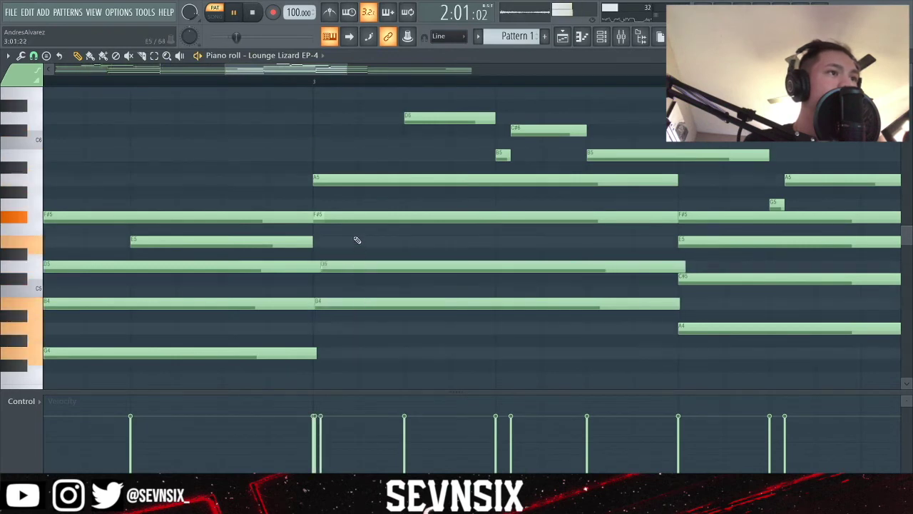
{"action": "left_click_drag", "start_coordinate": [344, 217], "coordinate": [347, 217]}
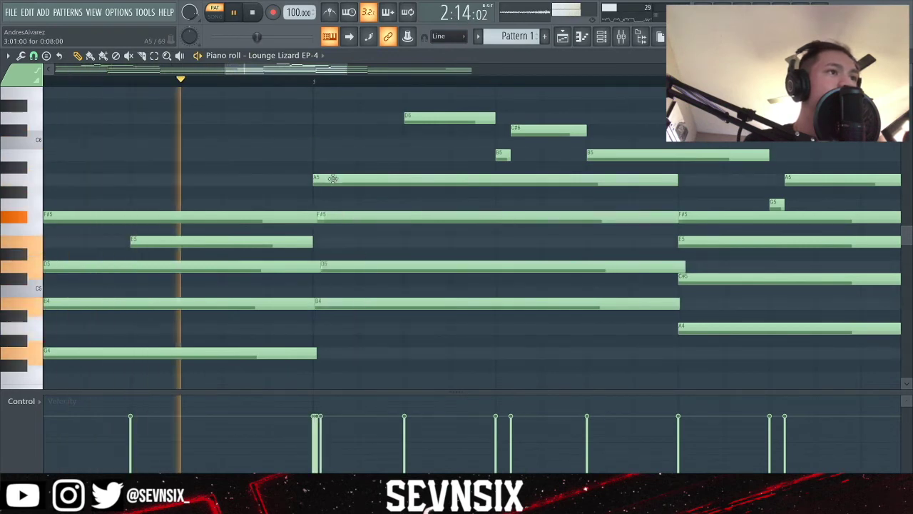
{"action": "left_click_drag", "start_coordinate": [331, 180], "coordinate": [337, 184]}
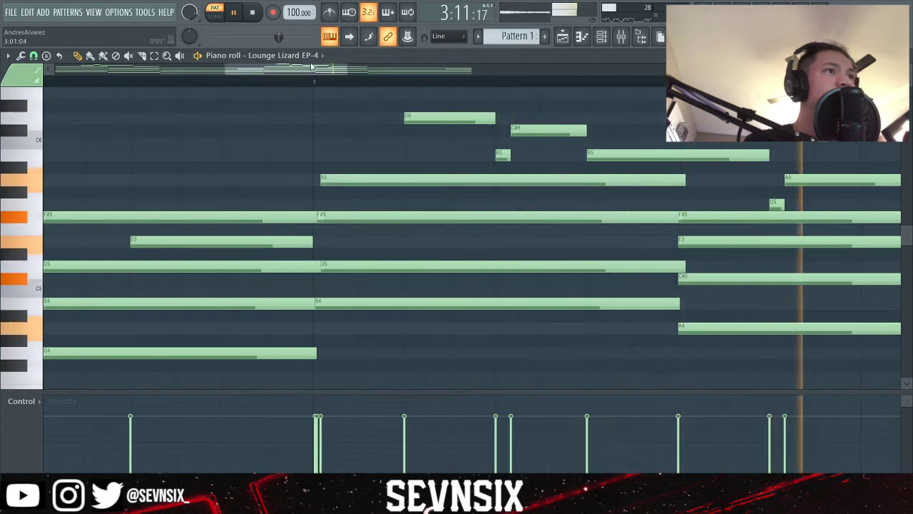
{"action": "left_click_drag", "start_coordinate": [314, 70], "coordinate": [106, 100]}
{"action": "left_click_drag", "start_coordinate": [178, 70], "coordinate": [504, 47]}
{"action": "key", "text": "space"}
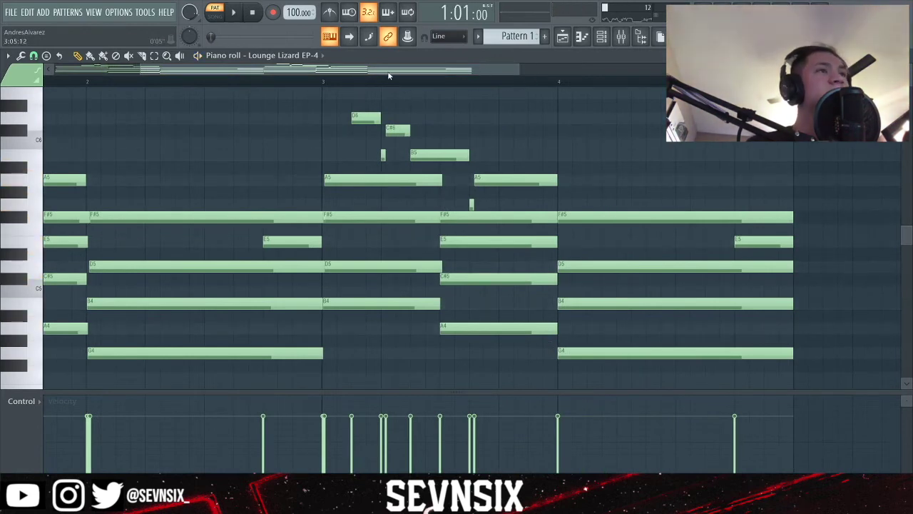
- Review the note starts of the chords across the four bars, comparing the staggered chords with those still on the grid
{"action": "left_click_drag", "start_coordinate": [389, 75], "coordinate": [478, 67]}
{"action": "left_click_drag", "start_coordinate": [393, 74], "coordinate": [443, 92]}
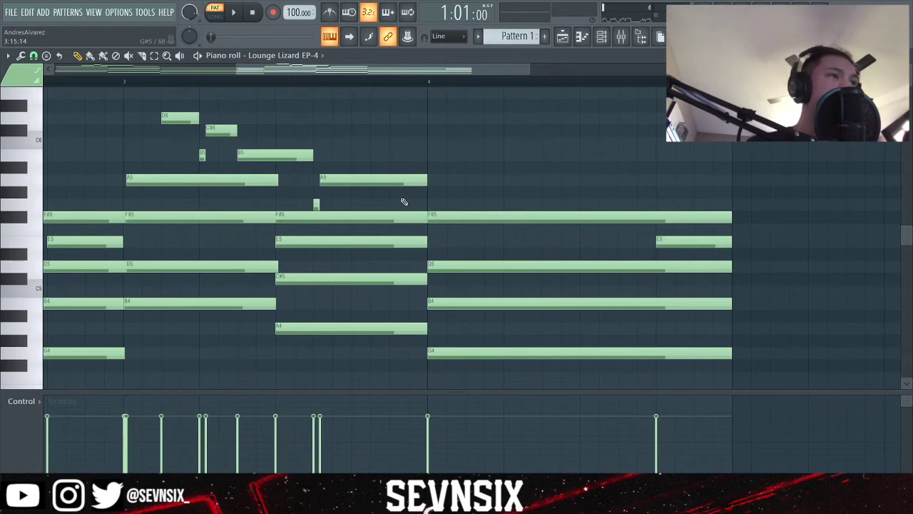
{"action": "left_click_drag", "start_coordinate": [308, 67], "coordinate": [424, 91]}
{"action": "left_click_drag", "start_coordinate": [545, 72], "coordinate": [437, 71]}
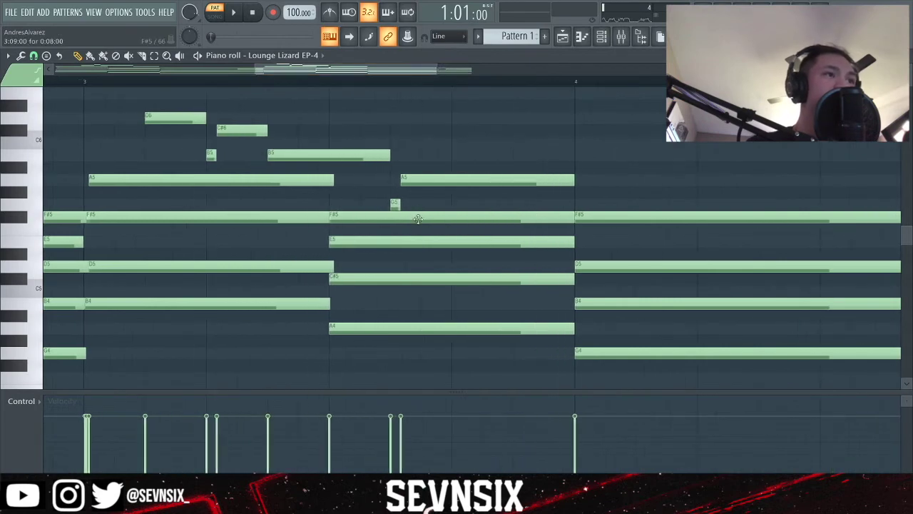
{"action": "left_click_drag", "start_coordinate": [440, 70], "coordinate": [377, 70]}
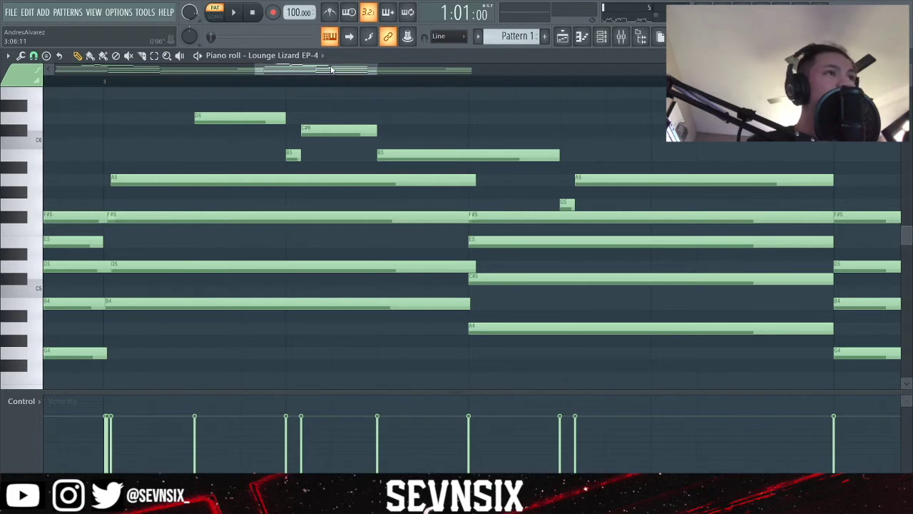
{"action": "left_click_drag", "start_coordinate": [330, 69], "coordinate": [80, 106]}
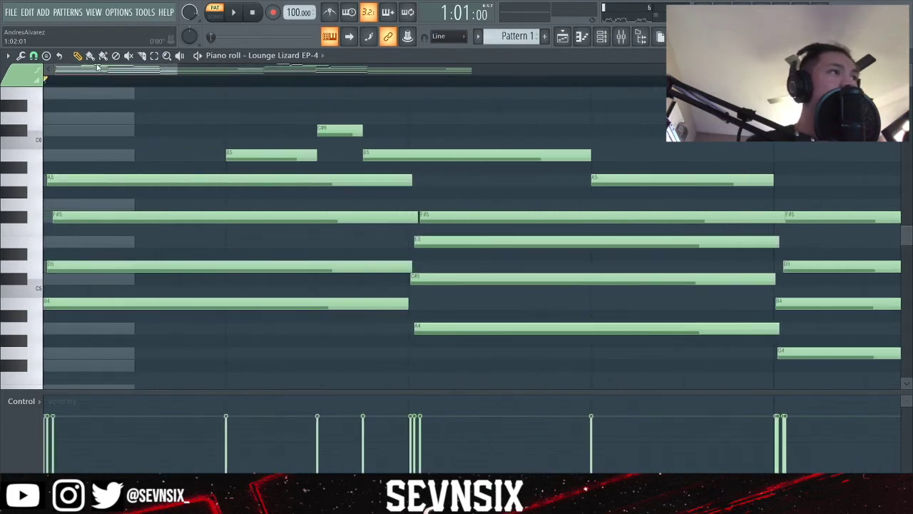
{"action": "left_click_drag", "start_coordinate": [97, 66], "coordinate": [282, 160]}
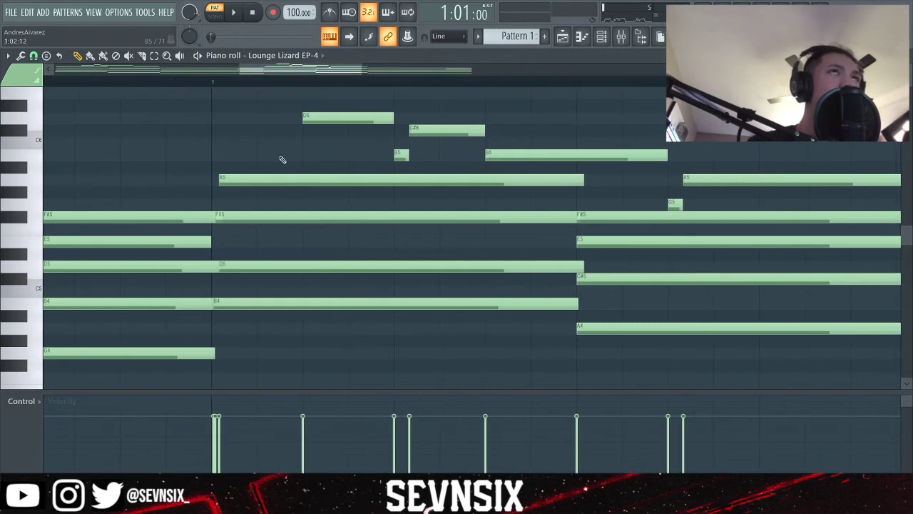
{"action": "mouse_move", "coordinate": [316, 68]}
{"action": "left_mouse_down"}
{"action": "mouse_move", "coordinate": [82, 77]}
{"action": "mouse_move", "coordinate": [314, 84]}
{"action": "left_mouse_up"}
{"action": "left_click_drag", "start_coordinate": [260, 72], "coordinate": [376, 86]}
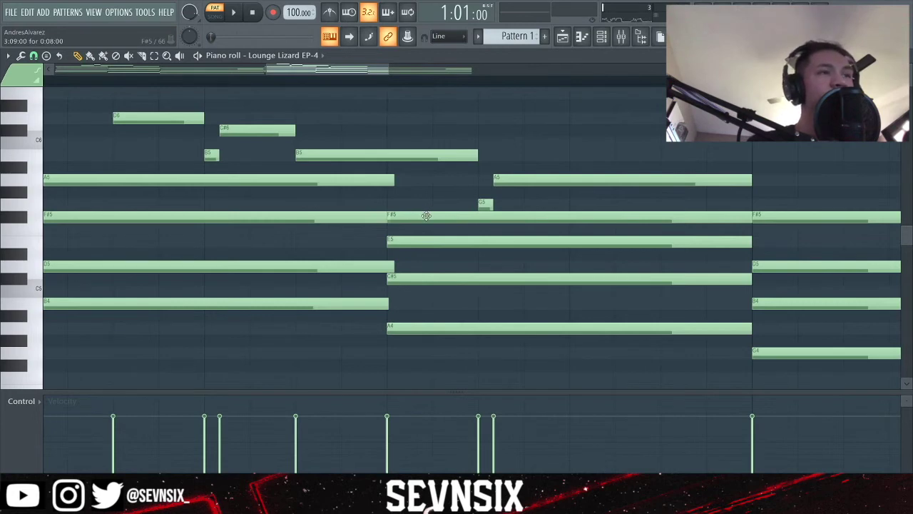
- Stagger bar 3's second chord by nudging its F#5, E5 and C#5 slightly later than the A4, and play it back
{"action": "left_click_drag", "start_coordinate": [425, 216], "coordinate": [420, 246]}
{"action": "key", "text": "space"}
{"action": "mouse_move", "coordinate": [410, 280]}
{"action": "left_mouse_down"}
{"action": "mouse_move", "coordinate": [422, 283]}
{"action": "mouse_move", "coordinate": [414, 283]}
{"action": "left_mouse_up"}
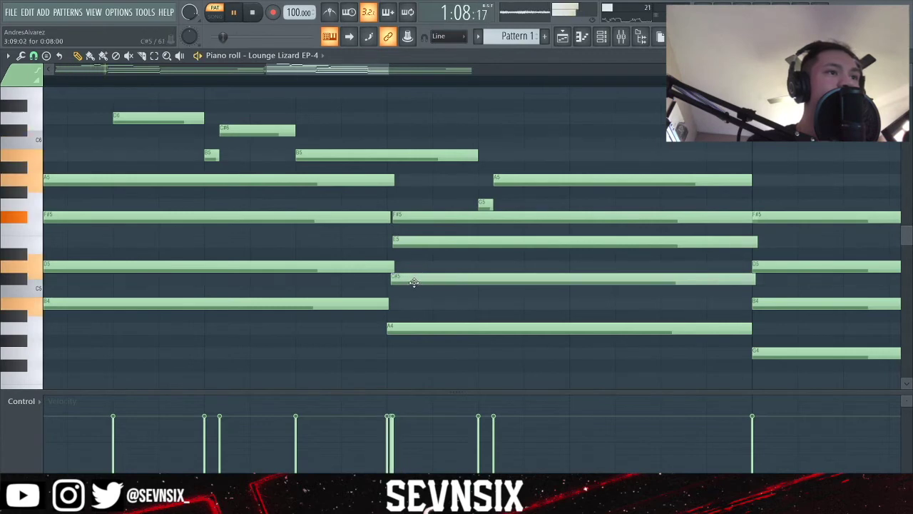
{"action": "left_click_drag", "start_coordinate": [303, 71], "coordinate": [294, 71]}
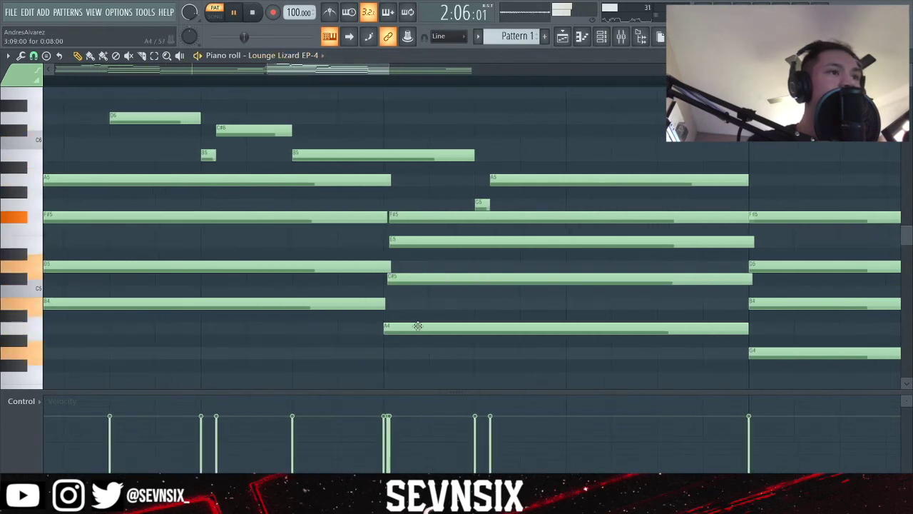
{"action": "key", "text": "space"}
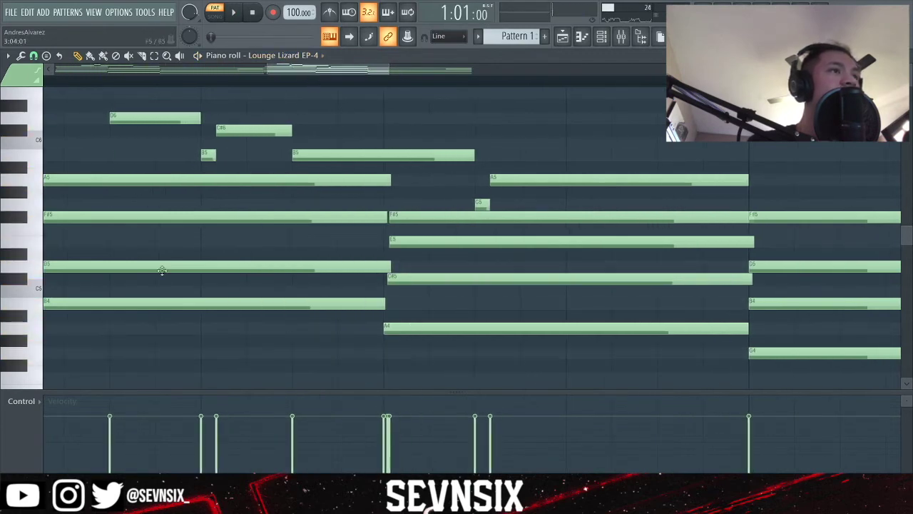
- Stagger bar 4's chord by nudging its D5, B4 and F#5 slightly later than the G4, and play back the pattern
{"action": "left_click_drag", "start_coordinate": [318, 71], "coordinate": [267, 71]}
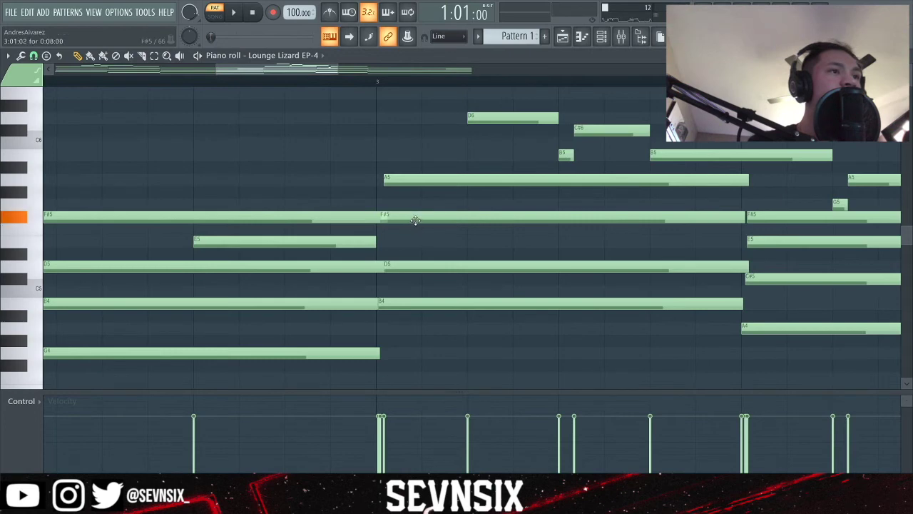
{"action": "left_click_drag", "start_coordinate": [262, 71], "coordinate": [405, 233]}
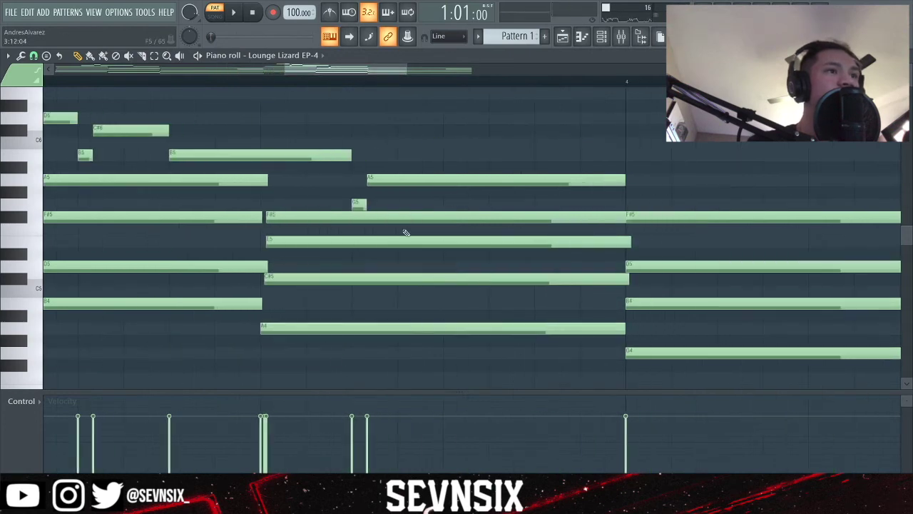
{"action": "key", "text": "space"}
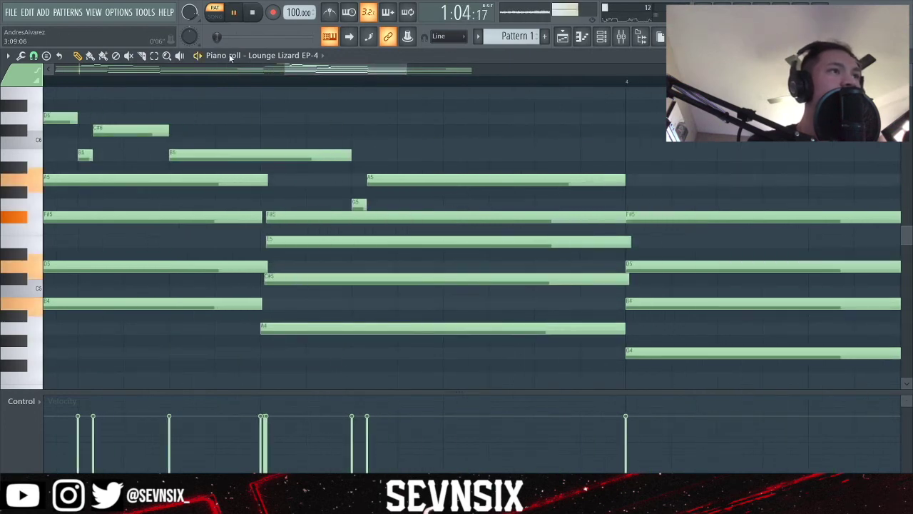
{"action": "left_click_drag", "start_coordinate": [336, 89], "coordinate": [371, 107]}
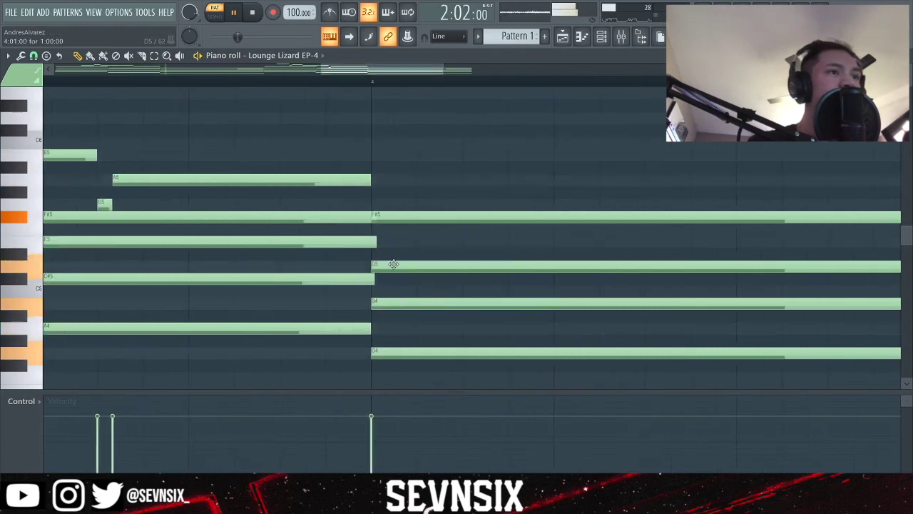
{"action": "key", "text": "space"}
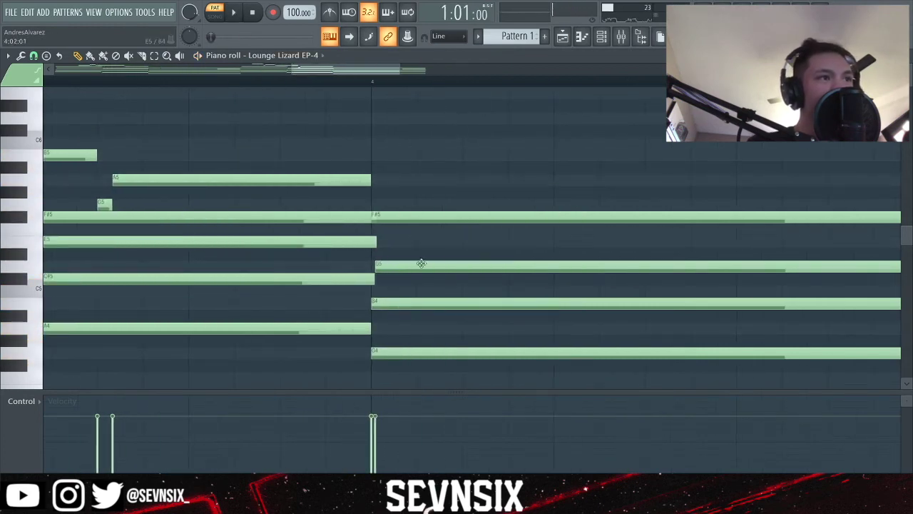
{"action": "left_click_drag", "start_coordinate": [397, 304], "coordinate": [405, 307]}
{"action": "key", "text": "space"}
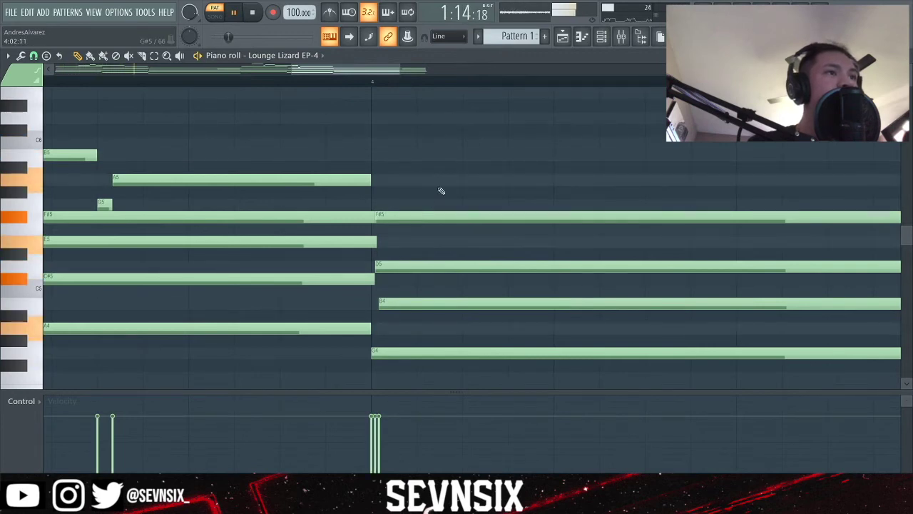
{"action": "left_click_drag", "start_coordinate": [297, 69], "coordinate": [263, 69]}
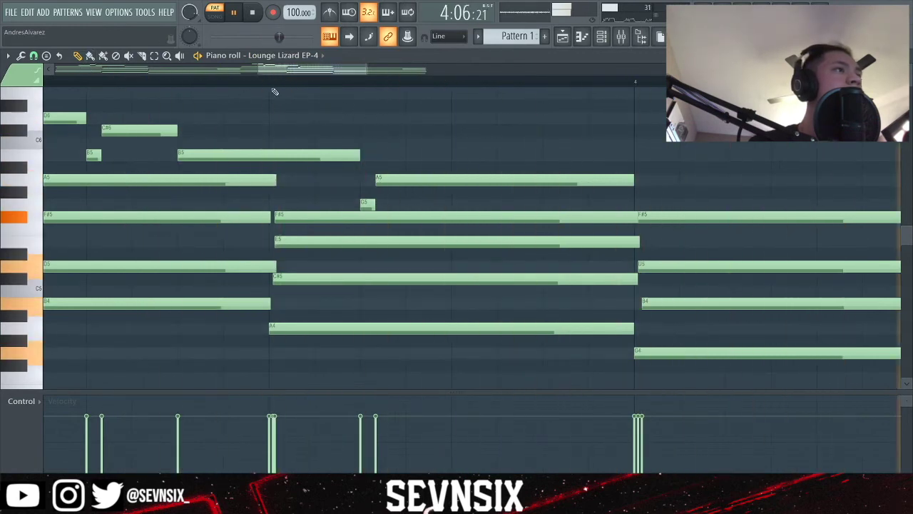
{"action": "left_click_drag", "start_coordinate": [366, 69], "coordinate": [752, 199]}
{"action": "key", "text": "space"}
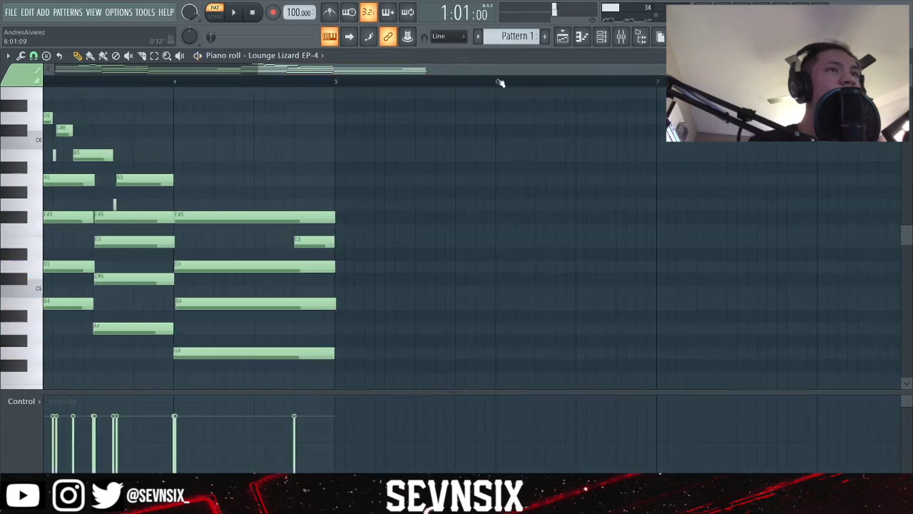
- Slice the overhanging note ends of bar 1's two chords with the Slice tool and delete the cut-off slivers
{"action": "left_click_drag", "start_coordinate": [497, 70], "coordinate": [286, 71]}
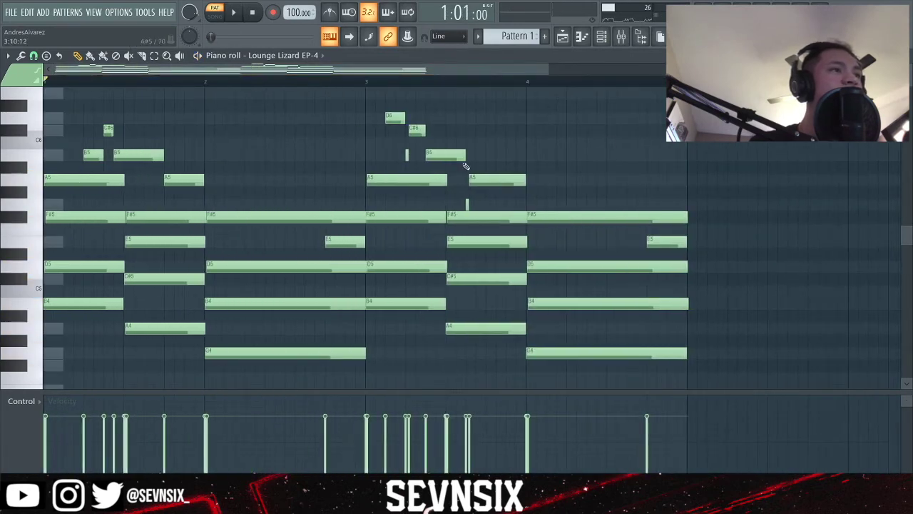
{"action": "left_click_drag", "start_coordinate": [532, 74], "coordinate": [211, 70]}
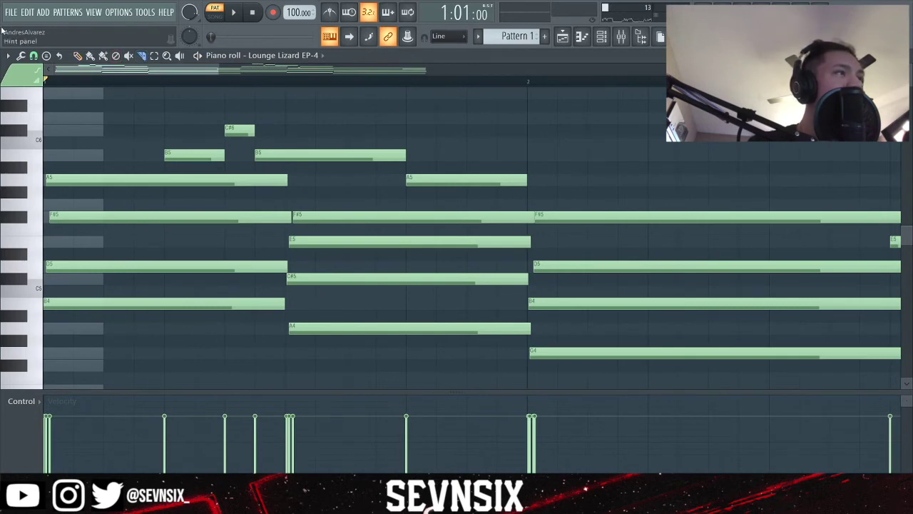
{"action": "left_click", "coordinate": [42, 57]}
{"action": "left_click", "coordinate": [59, 84]}
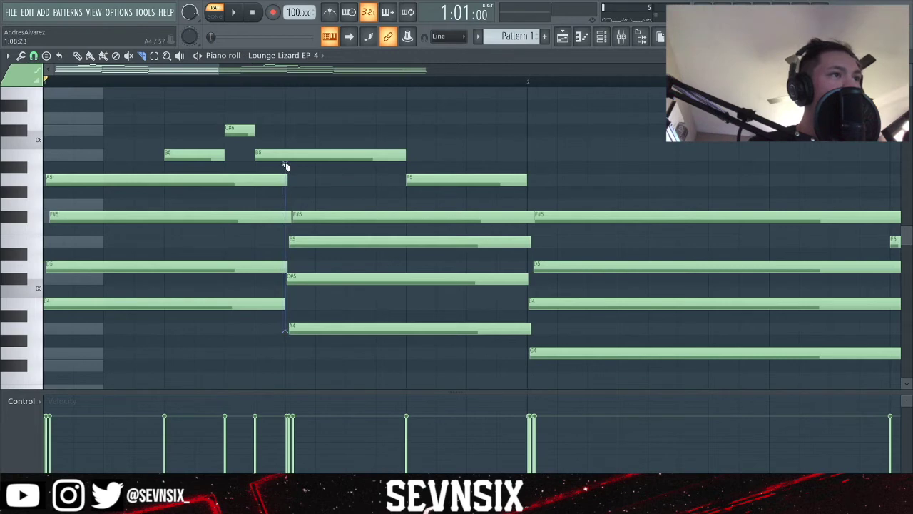
{"action": "left_click", "coordinate": [9, 56]}
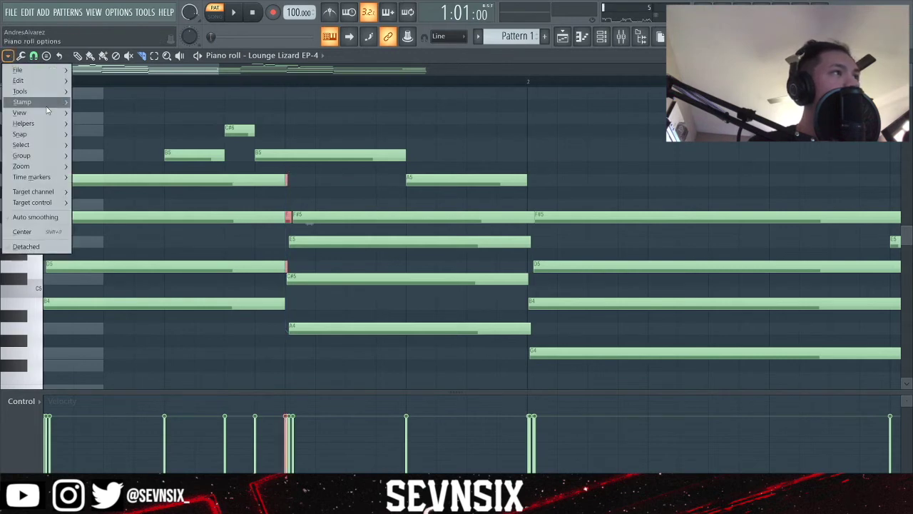
{"action": "mouse_move", "coordinate": [34, 83]}
{"action": "left_click", "coordinate": [105, 127]}
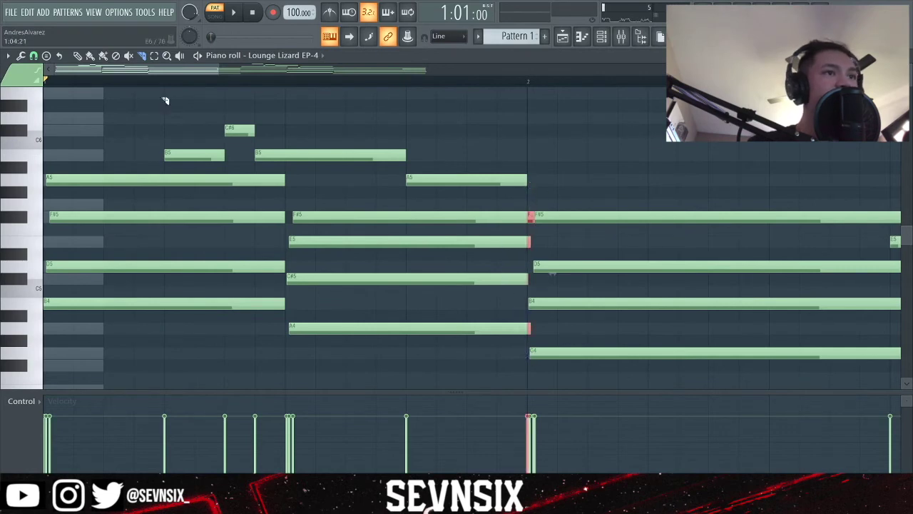
{"action": "left_click", "coordinate": [9, 55]}
{"action": "mouse_move", "coordinate": [34, 83]}
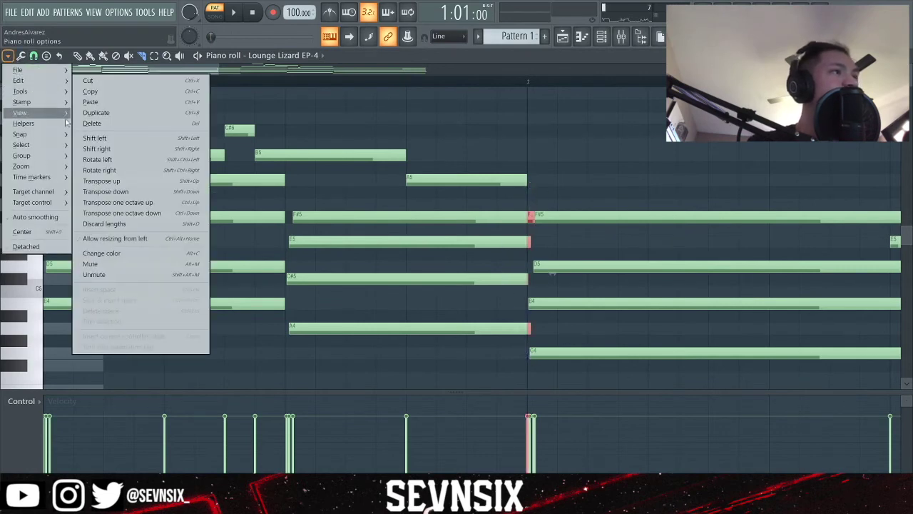
{"action": "left_click", "coordinate": [93, 124]}
- Slice bar 2's chord at the start of bar 3 and delete the slivers that overlap the next chord
{"action": "left_click_drag", "start_coordinate": [176, 74], "coordinate": [279, 110]}
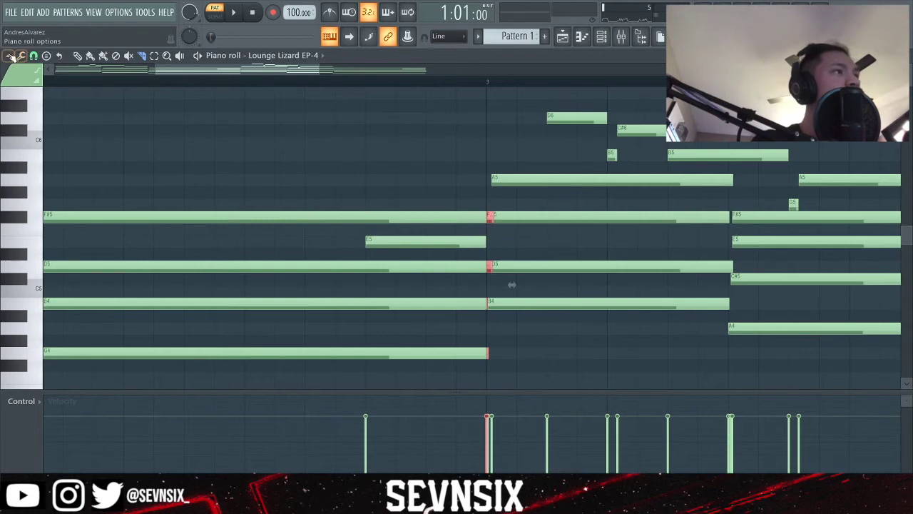
{"action": "left_click", "coordinate": [10, 56]}
{"action": "mouse_move", "coordinate": [35, 83]}
{"action": "left_click", "coordinate": [94, 123]}
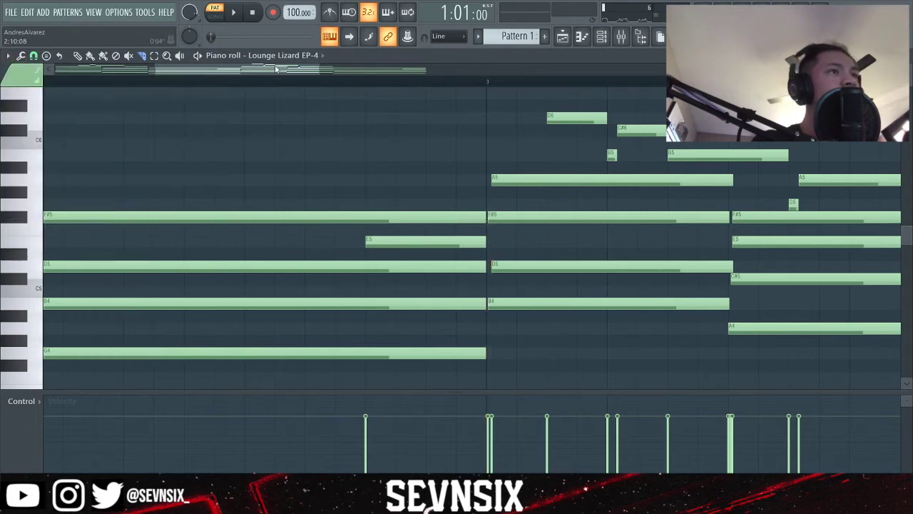
- Slice off and delete the overhanging note ends of bar 3's first and second chords, and play the pattern
{"action": "left_click_drag", "start_coordinate": [276, 68], "coordinate": [331, 89]}
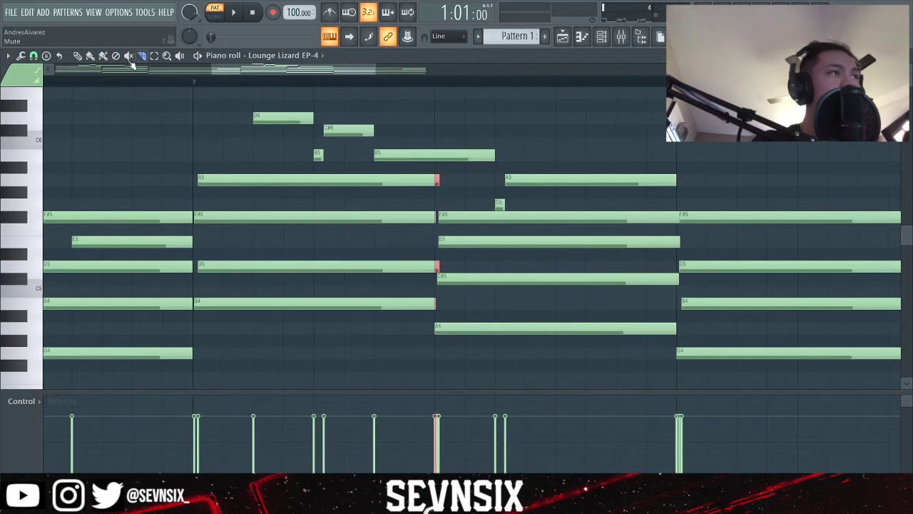
{"action": "left_click", "coordinate": [8, 56]}
{"action": "mouse_move", "coordinate": [34, 82]}
{"action": "left_click", "coordinate": [94, 123]}
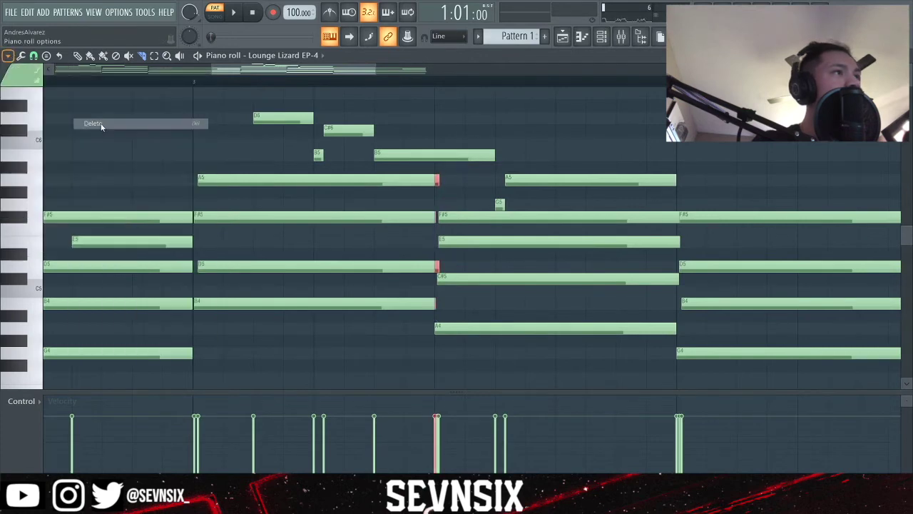
{"action": "key", "text": "space"}
{"action": "left_click_drag", "start_coordinate": [311, 72], "coordinate": [349, 90]}
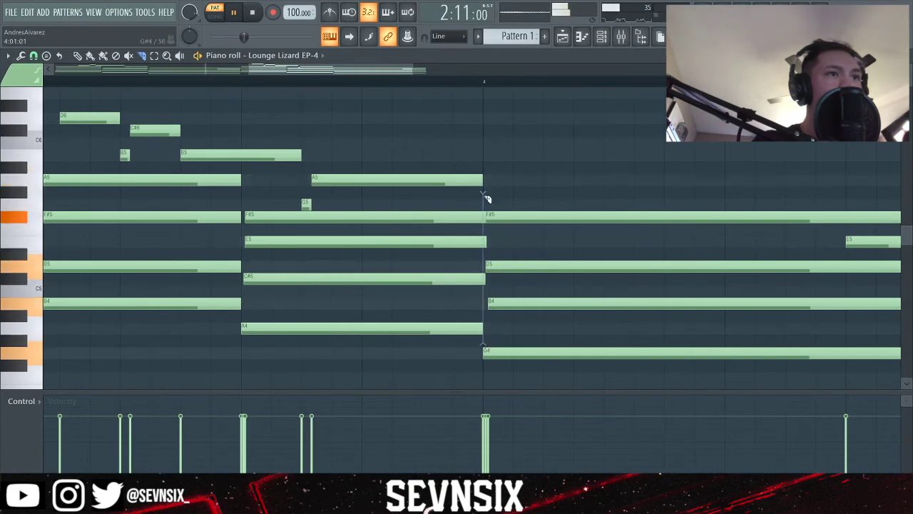
{"action": "left_click", "coordinate": [9, 56]}
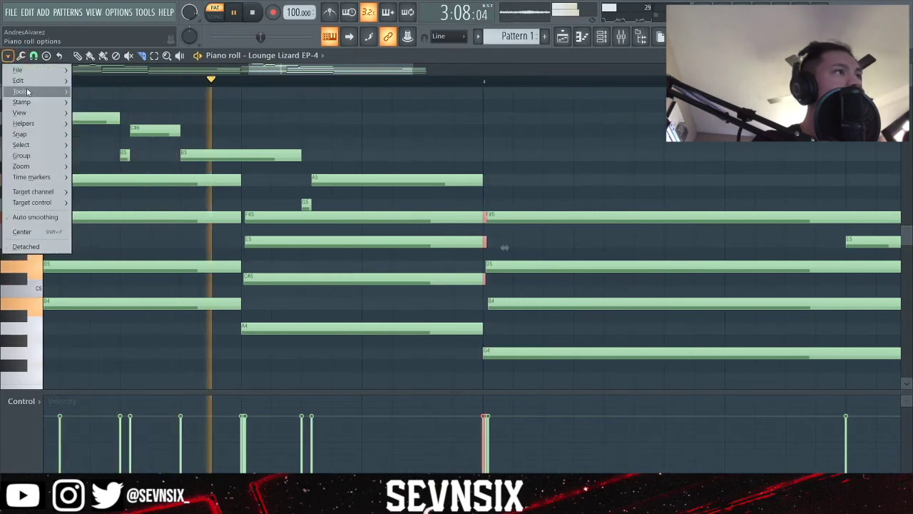
{"action": "mouse_move", "coordinate": [30, 83]}
{"action": "left_click", "coordinate": [104, 124]}
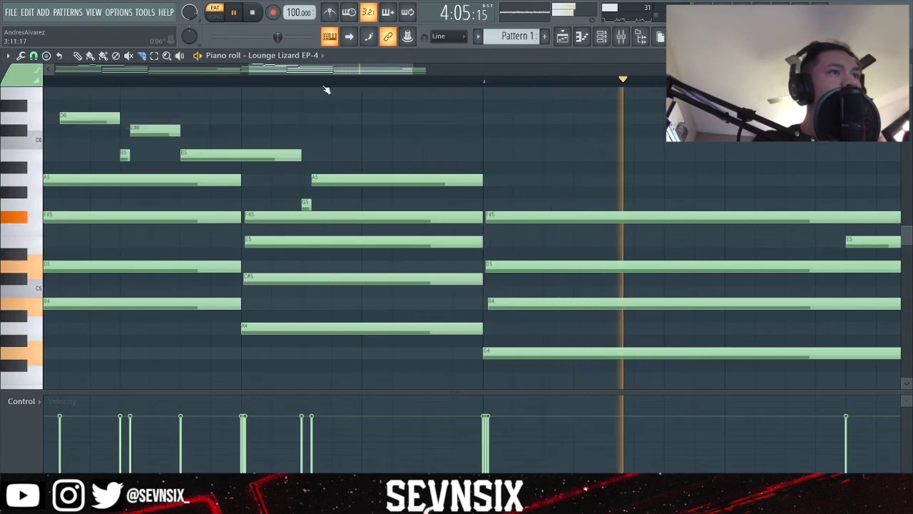
- Slice the overhanging ends of bar 4's chord at the start of bar 5 and try to delete the slivers
{"action": "key", "text": "space"}
{"action": "key", "text": "space"}
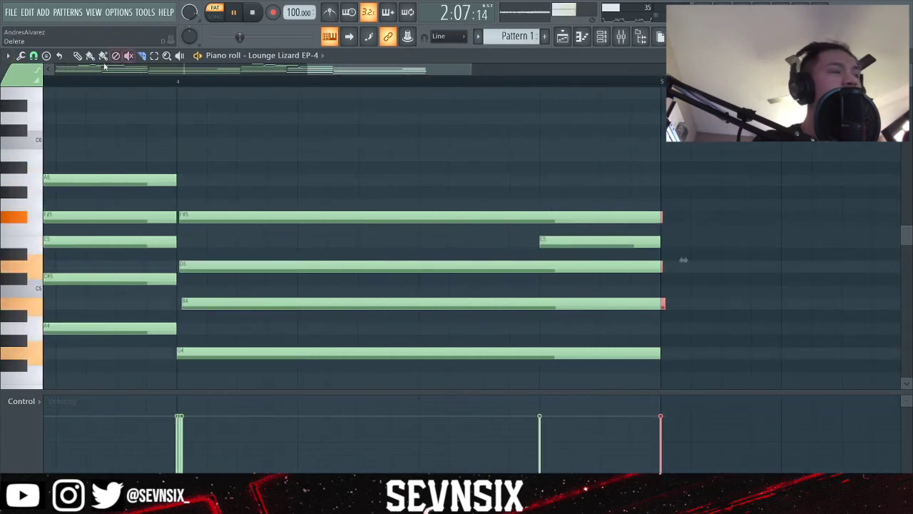
{"action": "left_click", "coordinate": [8, 57]}
{"action": "mouse_move", "coordinate": [30, 83]}
{"action": "left_click", "coordinate": [102, 120]}
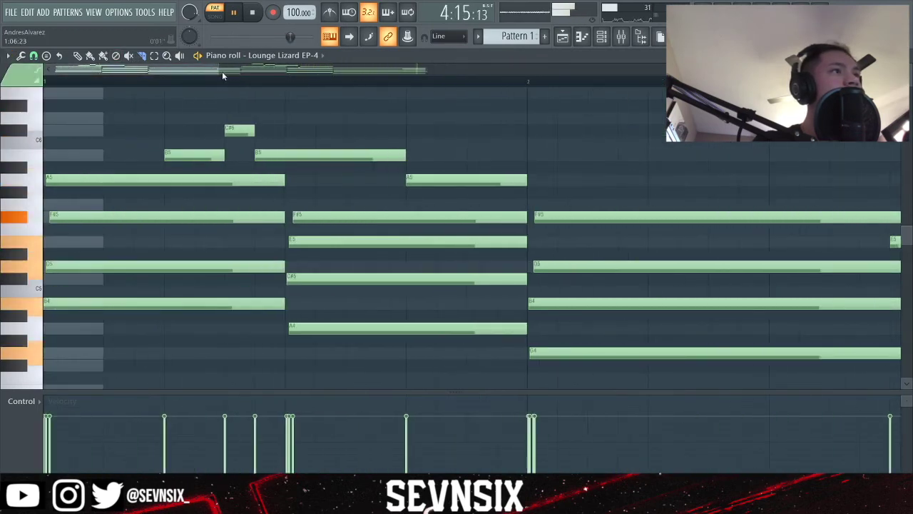
{"action": "left_click_drag", "start_coordinate": [219, 70], "coordinate": [552, 115]}
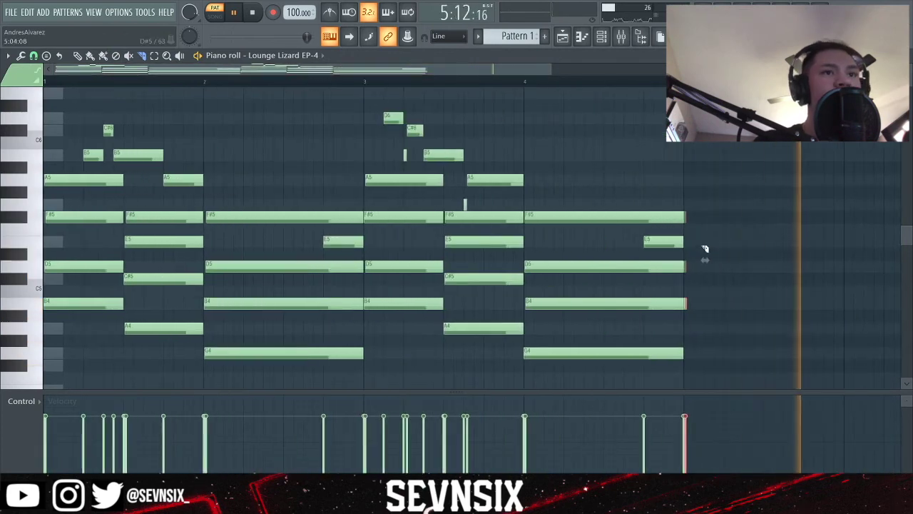
{"action": "left_click", "coordinate": [8, 55]}
{"action": "mouse_move", "coordinate": [19, 79]}
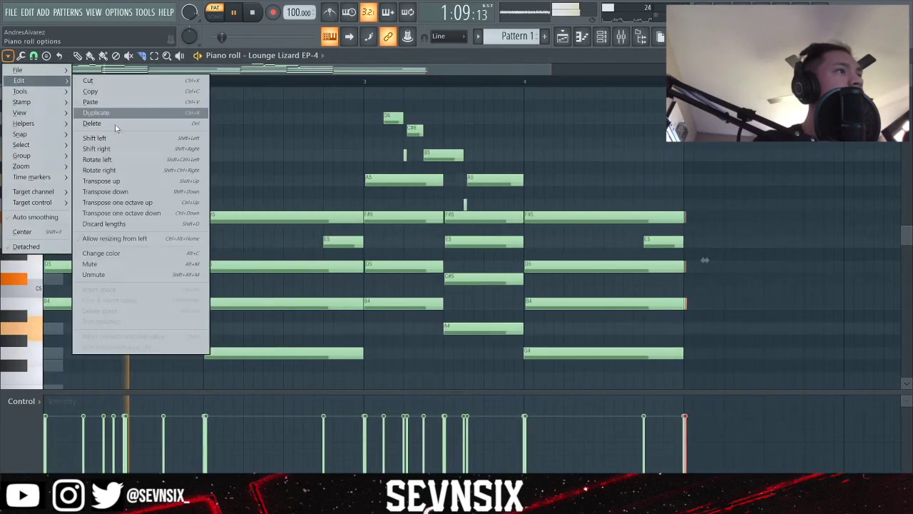
{"action": "left_click", "coordinate": [116, 125]}
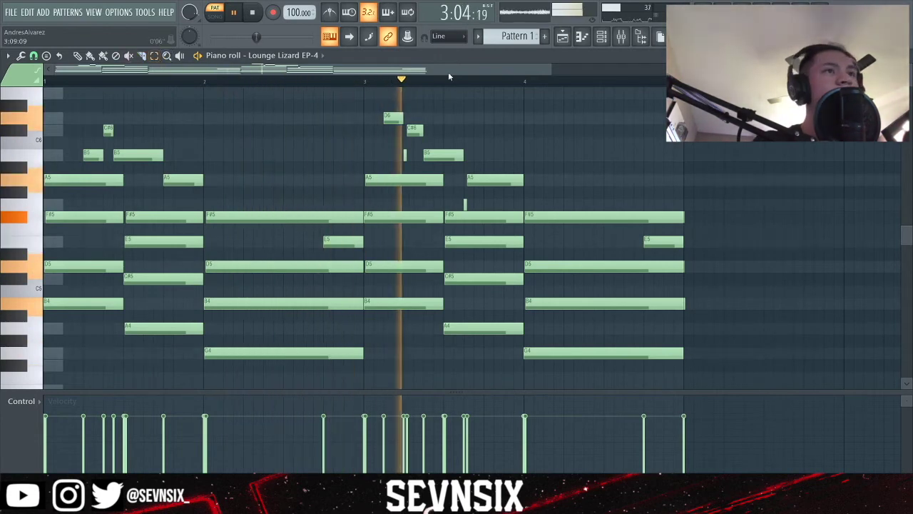
- Select the sliced-off F#5, D5 and B4 slivers past the start of bar 5 and delete them
{"action": "key", "text": "space"}
{"action": "left_click_drag", "start_coordinate": [448, 70], "coordinate": [638, 107]}
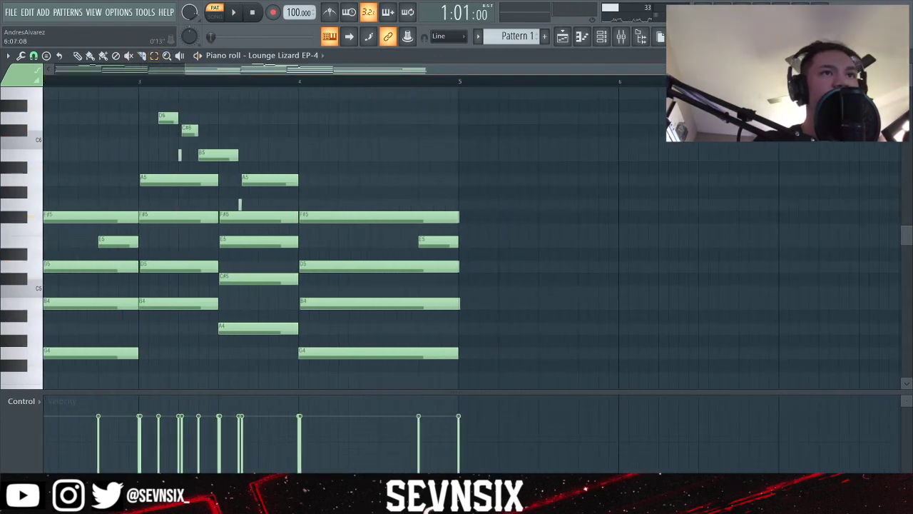
{"action": "left_click_drag", "start_coordinate": [683, 70], "coordinate": [443, 69]}
{"action": "left_click_drag", "start_coordinate": [378, 72], "coordinate": [519, 118]}
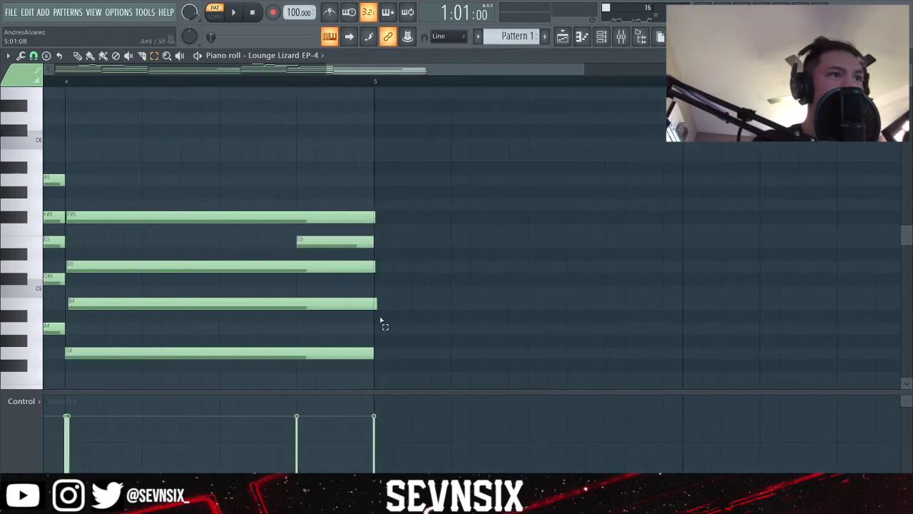
{"action": "mouse_move", "coordinate": [391, 258]}
{"action": "left_mouse_down"}
{"action": "mouse_move", "coordinate": [403, 301]}
{"action": "mouse_move", "coordinate": [382, 325]}
{"action": "mouse_move", "coordinate": [386, 251]}
{"action": "left_mouse_up"}
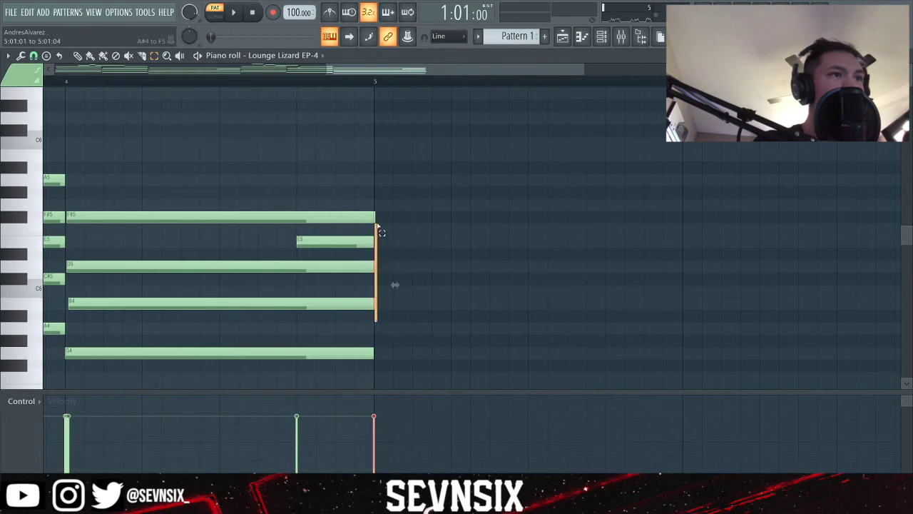
{"action": "left_click_drag", "start_coordinate": [378, 227], "coordinate": [412, 209]}
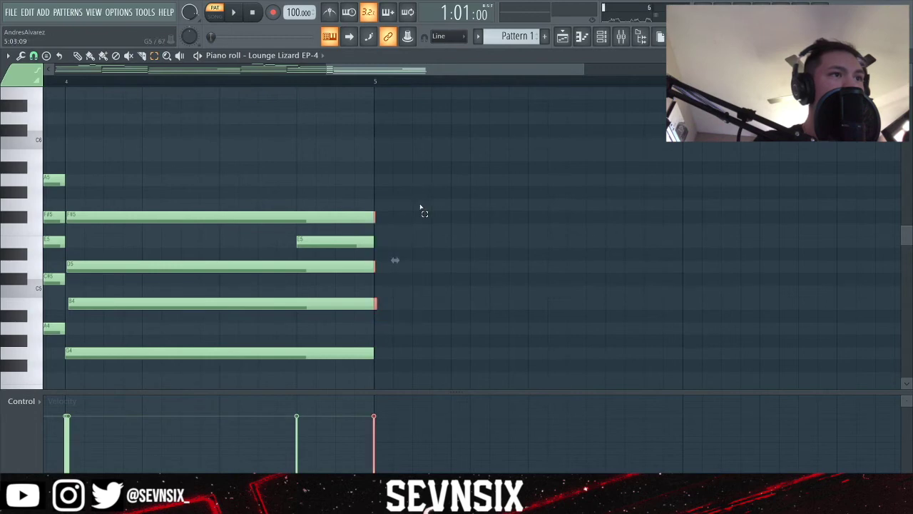
{"action": "left_click", "coordinate": [28, 74]}
{"action": "mouse_move", "coordinate": [22, 83]}
{"action": "left_click", "coordinate": [110, 129]}
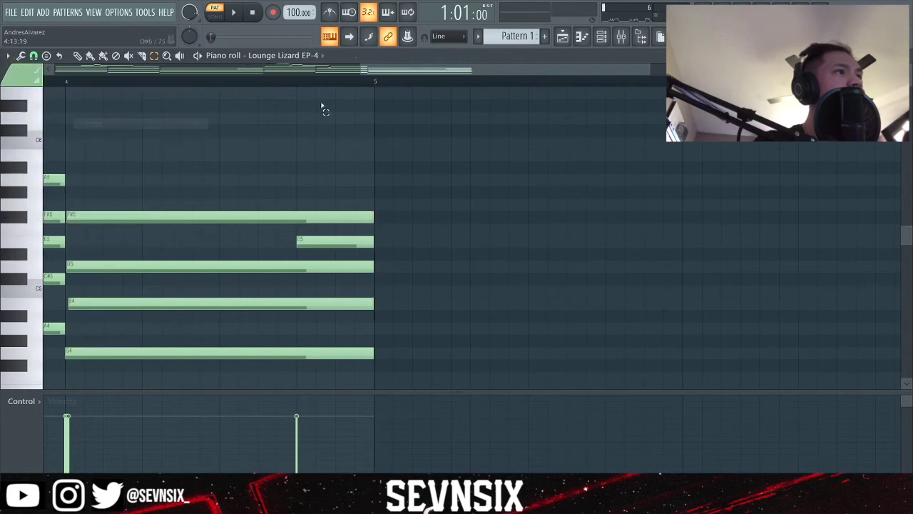
- Play back the four-bar pattern, and randomize its note velocities in bipolar mode with the piano roll randomizer
{"action": "scroll", "coordinate": [421, 109], "scroll_direction": "left", "scroll_amount": 6}
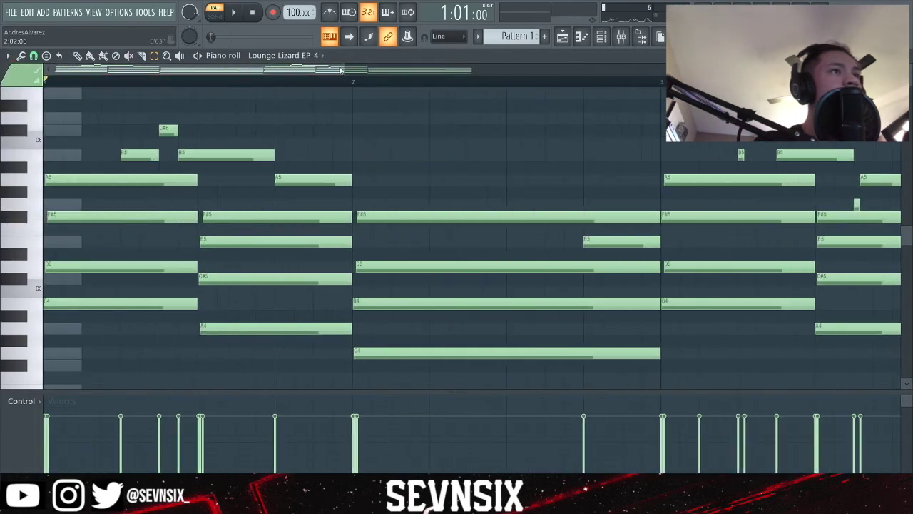
{"action": "scroll", "coordinate": [348, 70], "scroll_direction": "down", "scroll_amount": 3}
{"action": "key", "text": "space"}
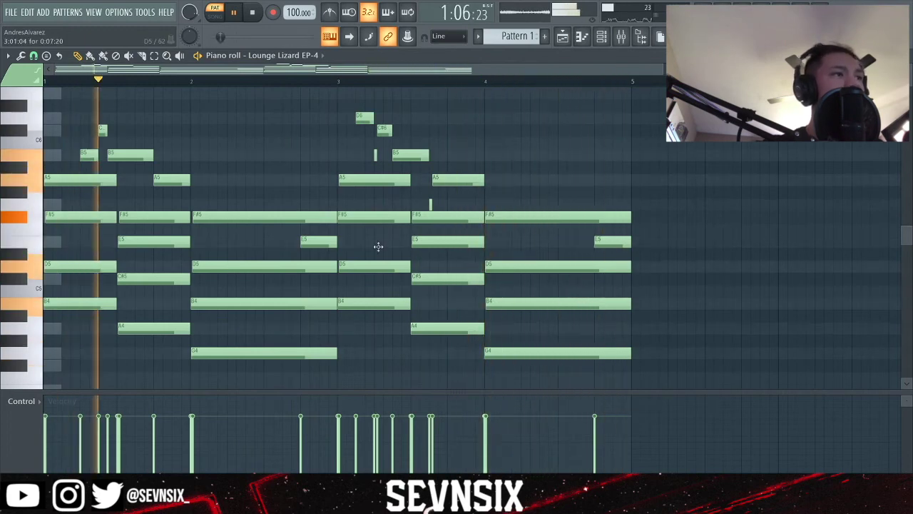
{"action": "left_click", "coordinate": [252, 14]}
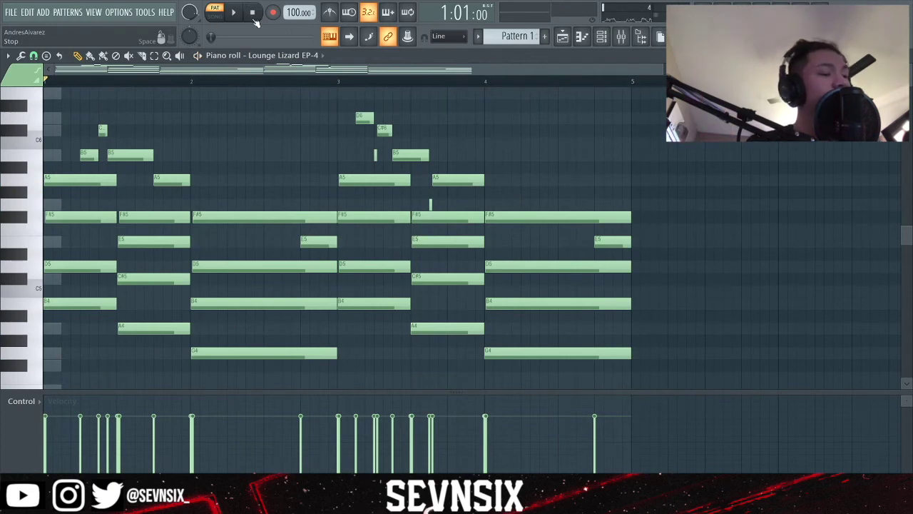
{"action": "key", "text": "alt+r"}
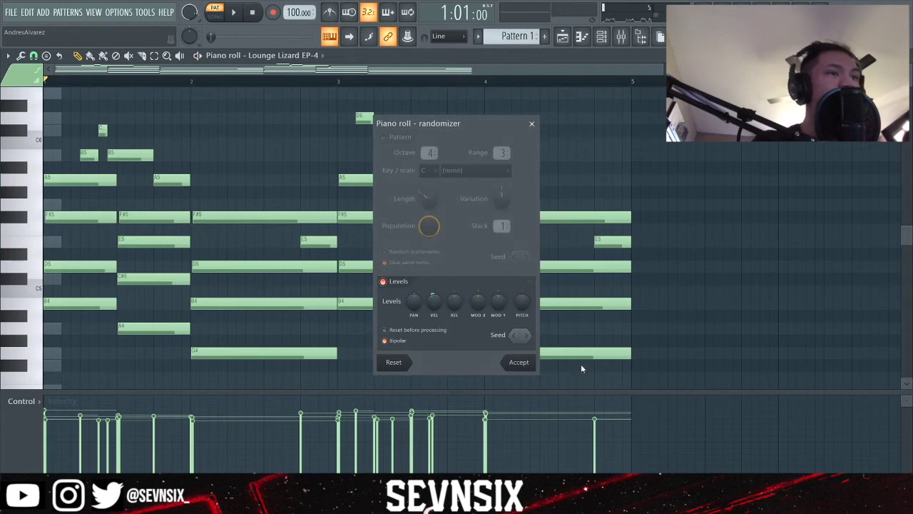
{"action": "left_click", "coordinate": [518, 362]}
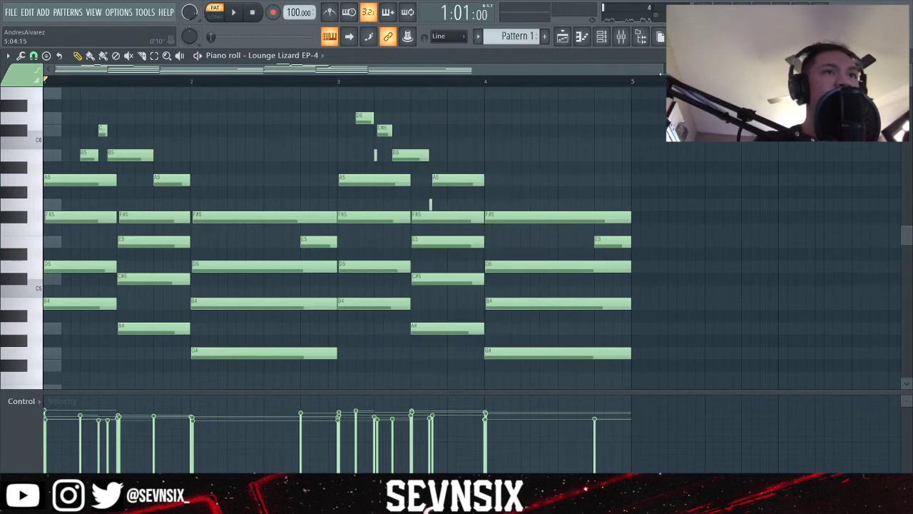
- Slightly raise the velocities of bar 1's first B5 and C#6 melody notes while the pattern plays
{"action": "left_click_drag", "start_coordinate": [665, 73], "coordinate": [347, 73]}
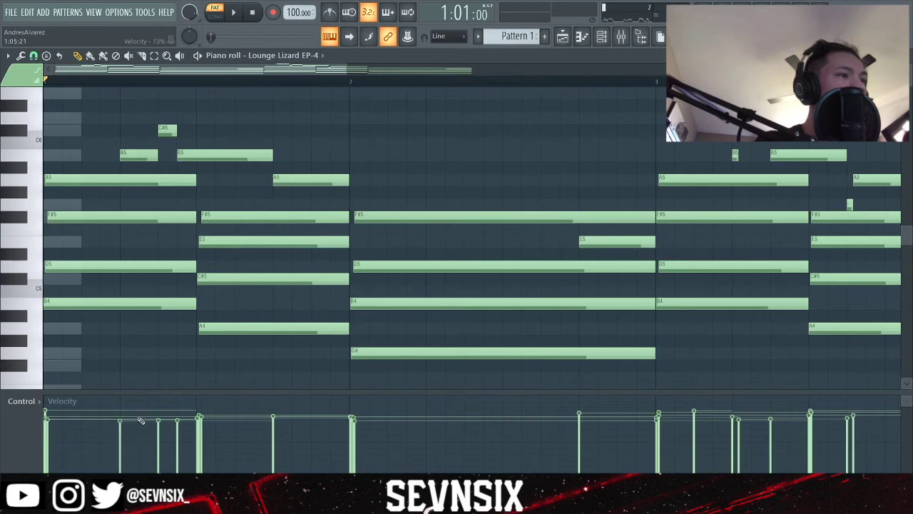
{"action": "key", "text": "space"}
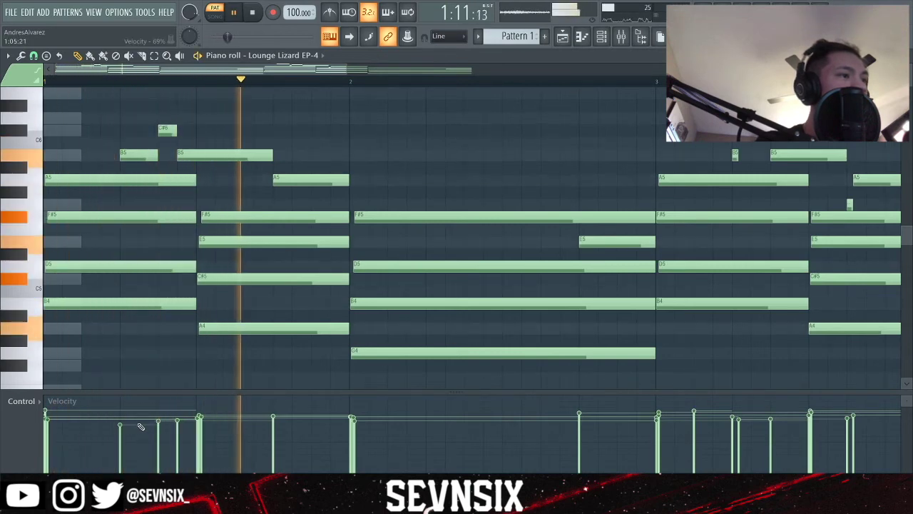
{"action": "left_click_drag", "start_coordinate": [120, 416], "coordinate": [159, 418]}
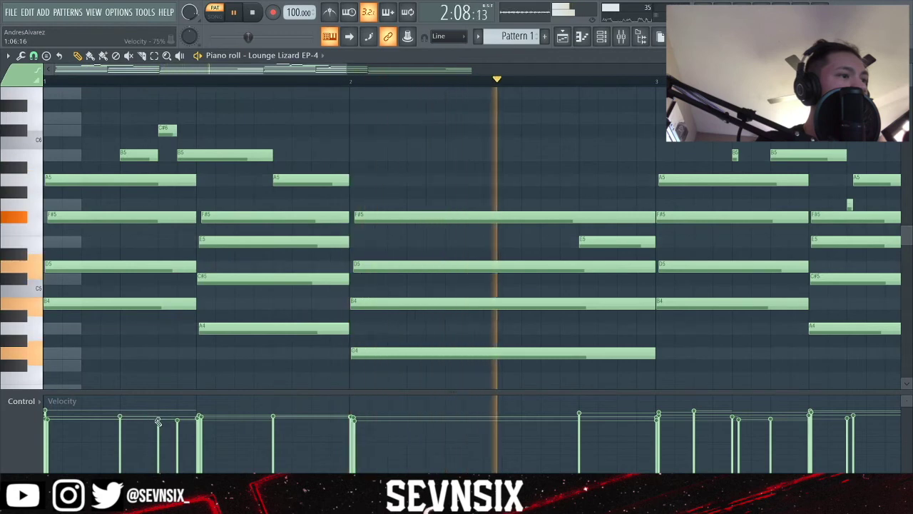
{"action": "key", "text": "space"}
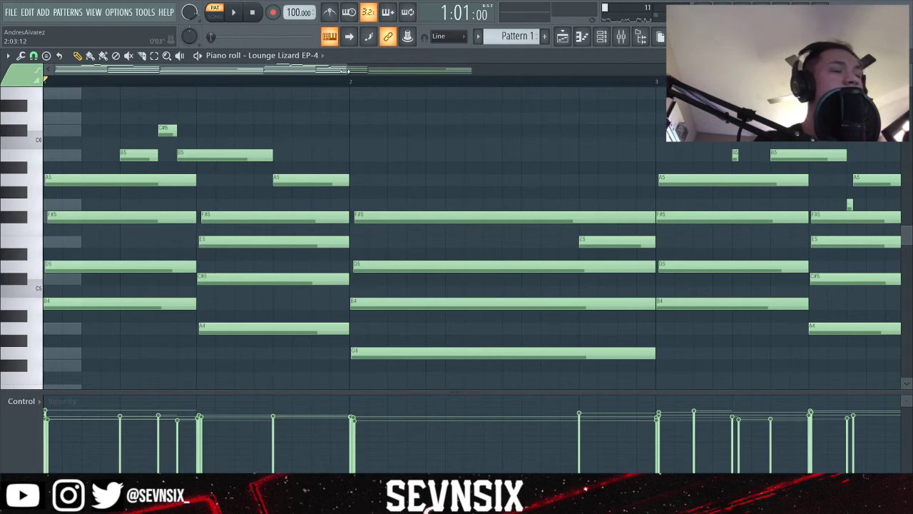
- Play back the whole humanized pattern to check it, and close the piano roll
{"action": "left_click_drag", "start_coordinate": [345, 71], "coordinate": [549, 90]}
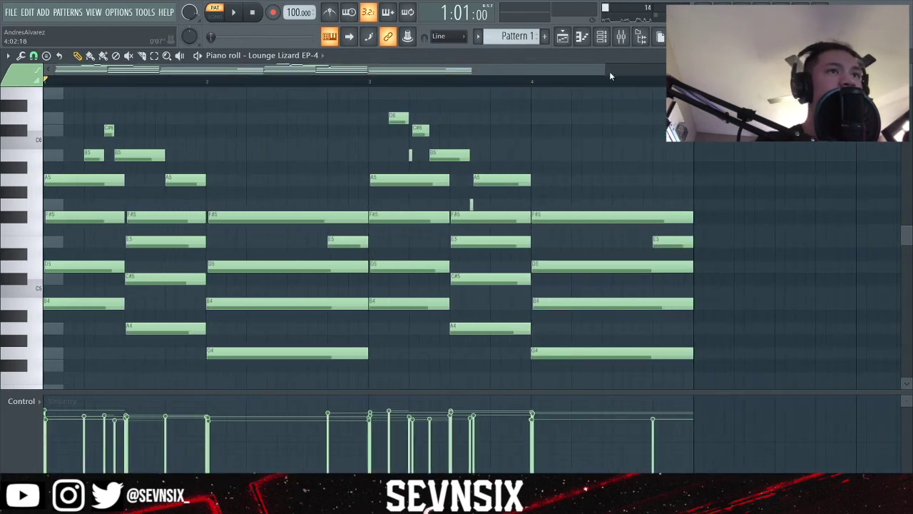
{"action": "left_click_drag", "start_coordinate": [604, 70], "coordinate": [263, 93]}
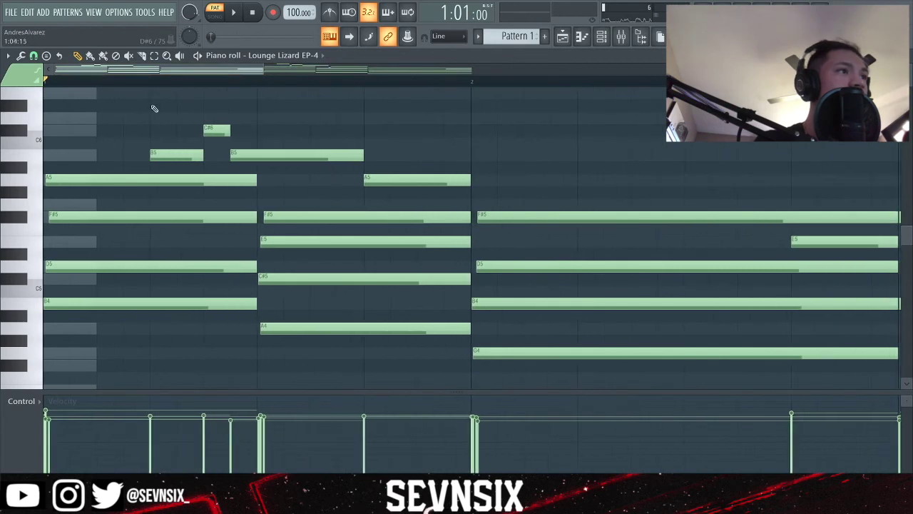
{"action": "key", "text": "space"}
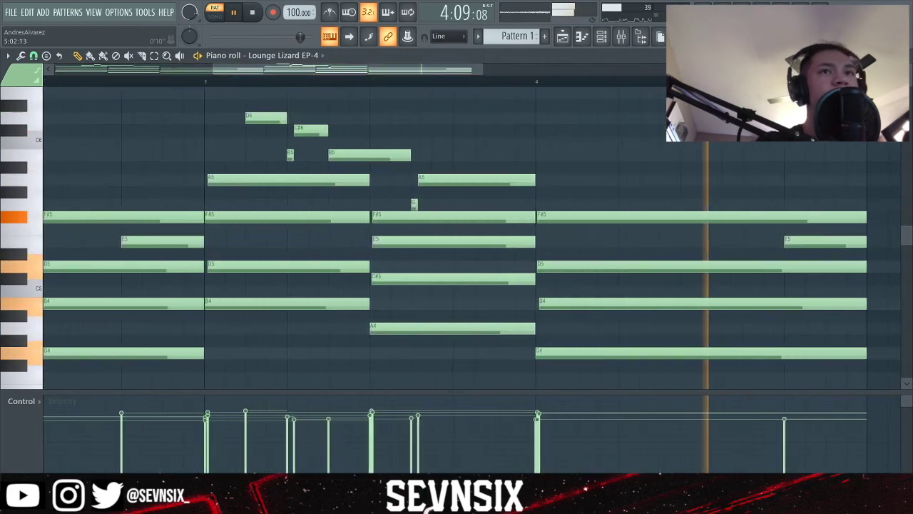
{"action": "left_click", "coordinate": [905, 56]}
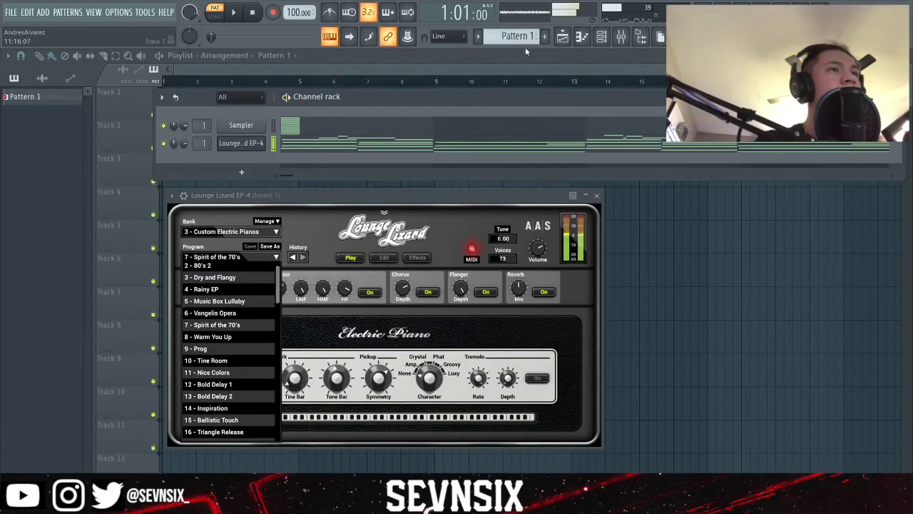
- Browse the 76 Drum Kit folders, audition samples in a bass folder and add "discover - bass" as a new channel
{"action": "left_click", "coordinate": [646, 41]}
{"action": "left_click", "coordinate": [45, 188]}
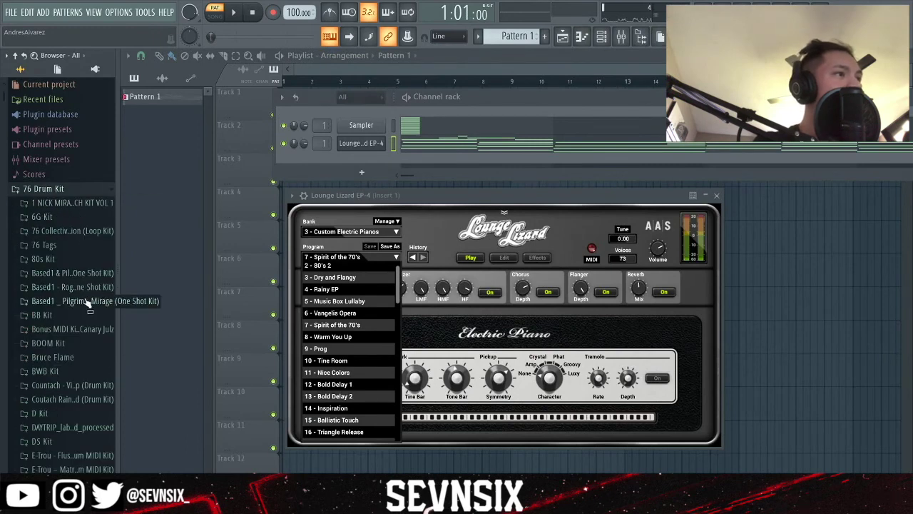
{"action": "left_click", "coordinate": [86, 301]}
{"action": "left_click", "coordinate": [54, 289]}
{"action": "left_click", "coordinate": [62, 226]}
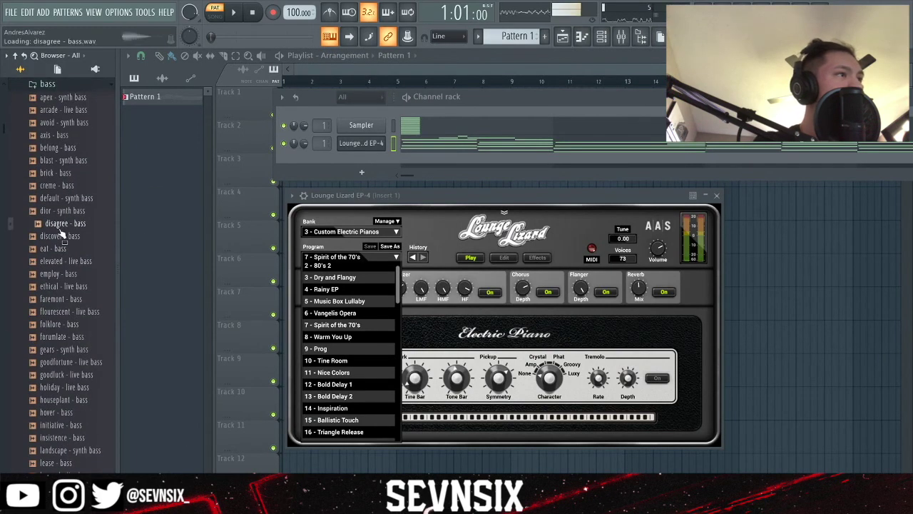
{"action": "left_click_drag", "start_coordinate": [368, 156], "coordinate": [438, 162]}
- Enable the discover - bass channel's volume envelope with full hold and no attack, decay or sustain
{"action": "left_click", "coordinate": [369, 162]}
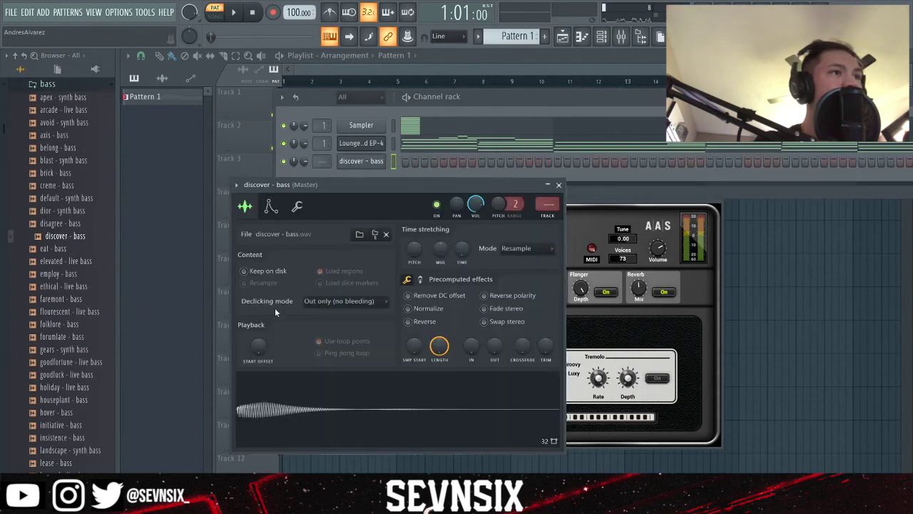
{"action": "left_click", "coordinate": [275, 207]}
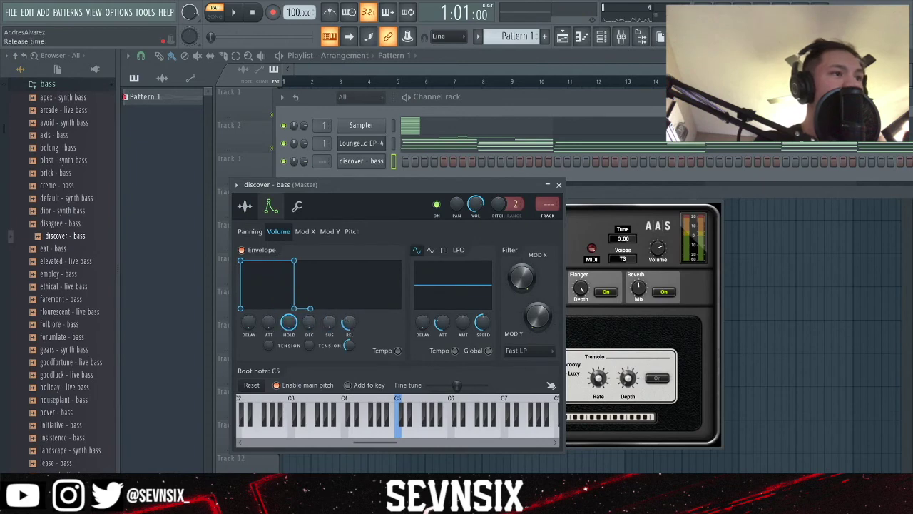
{"action": "left_click", "coordinate": [246, 207]}
- Load the discover - bass sample into Edison, detect its pitch regions to find its root note, and close Edison
{"action": "right_click", "coordinate": [272, 404]}
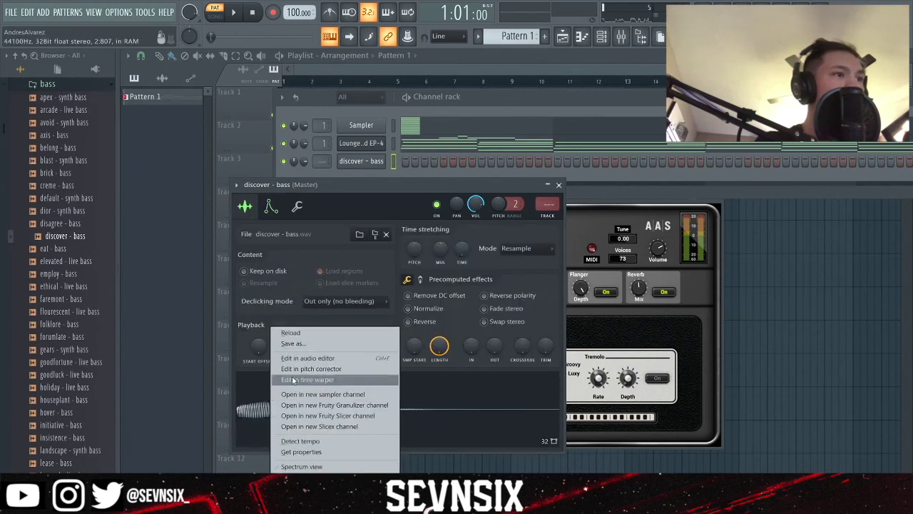
{"action": "left_click", "coordinate": [308, 359]}
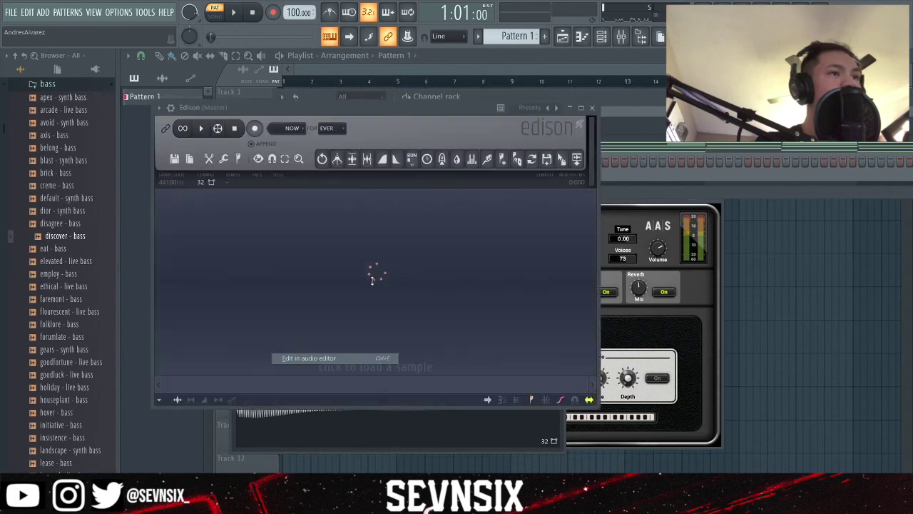
{"action": "left_click", "coordinate": [221, 157]}
{"action": "left_click", "coordinate": [209, 158]}
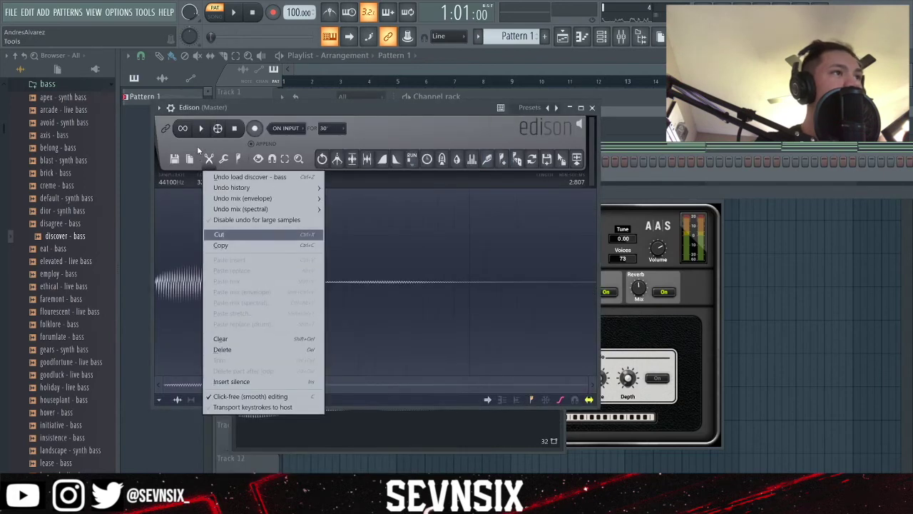
{"action": "left_click", "coordinate": [198, 147]}
{"action": "left_click", "coordinate": [238, 159]}
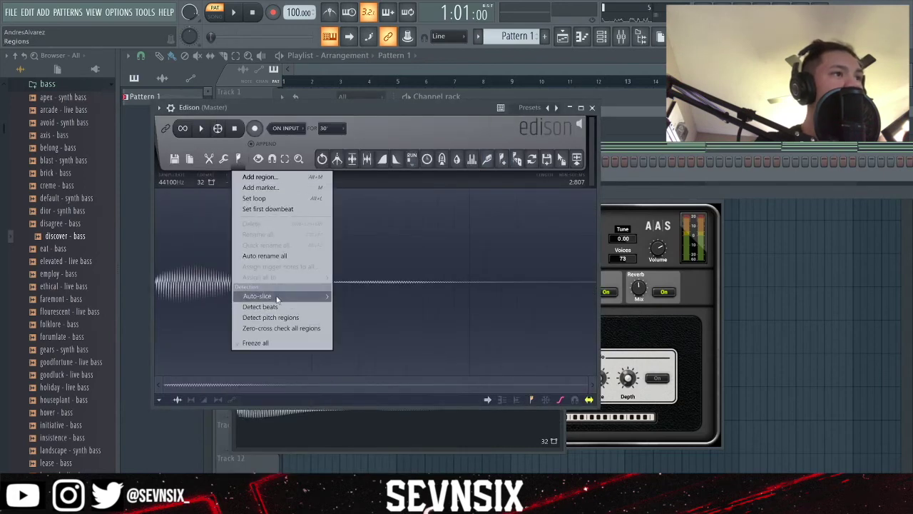
{"action": "left_click", "coordinate": [277, 318]}
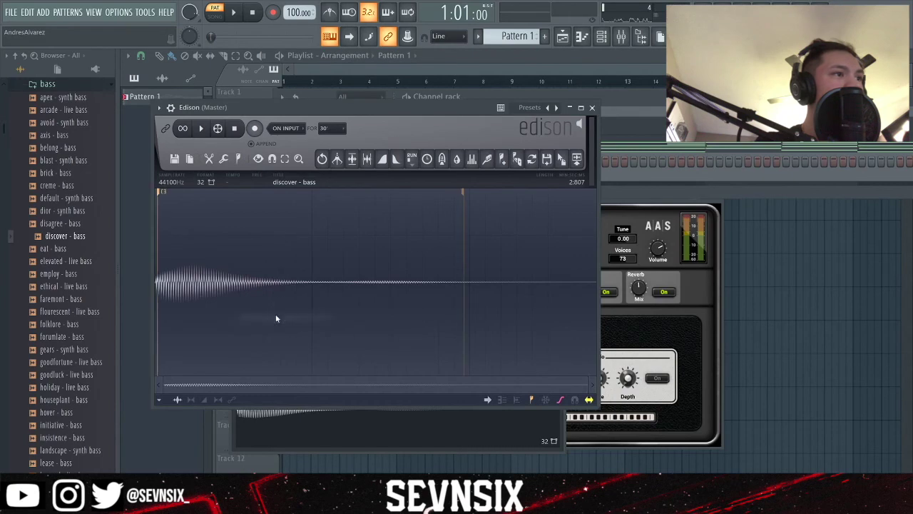
{"action": "left_click", "coordinate": [593, 108]}
{"action": "key", "text": "Escape"}
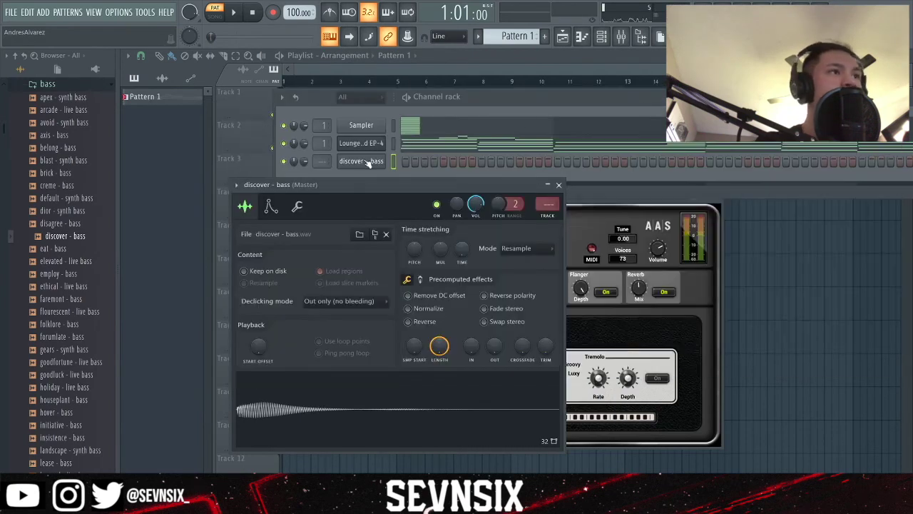
- Open the piano roll for discover - bass and draw a one-bar B4 note at the start of bar 1
{"action": "right_click", "coordinate": [366, 164]}
{"action": "left_click", "coordinate": [406, 160]}
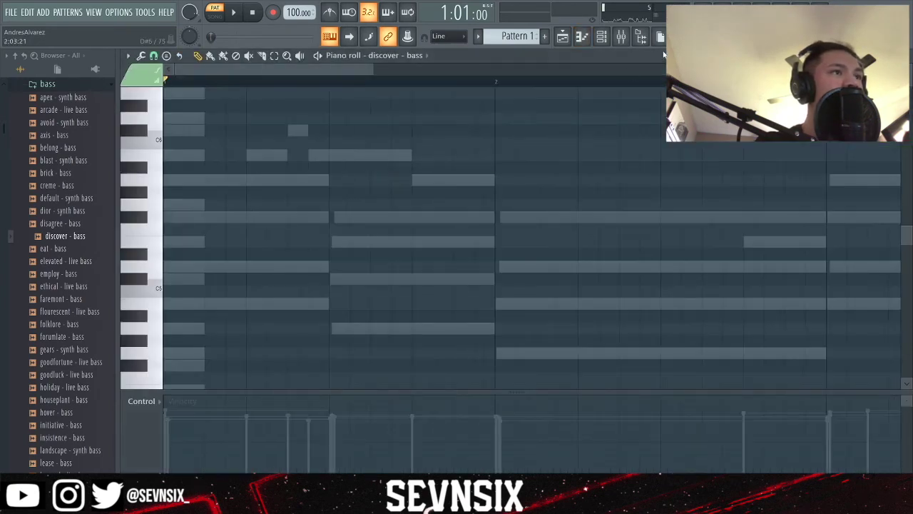
{"action": "left_click_drag", "start_coordinate": [183, 305], "coordinate": [185, 299]}
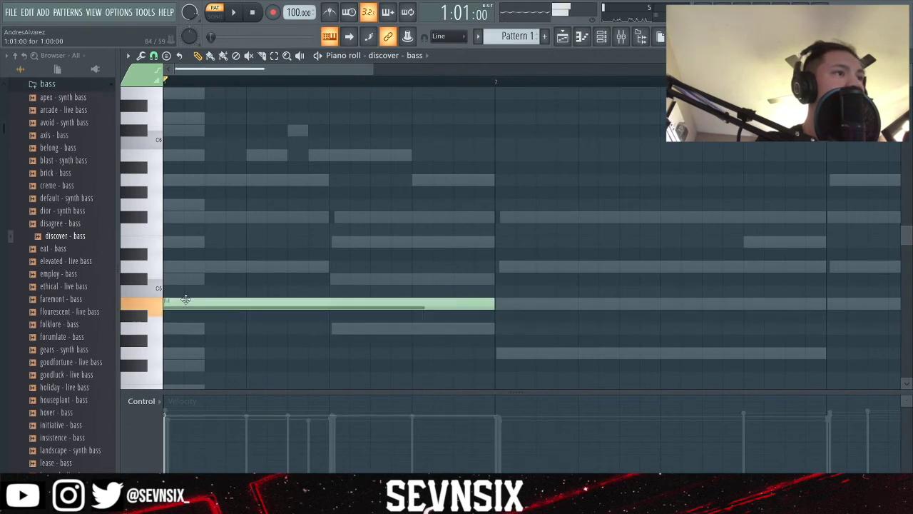
- Enable Normalize for the discover - bass sample, close its channel settings and reopen its piano roll
{"action": "left_click", "coordinate": [908, 56]}
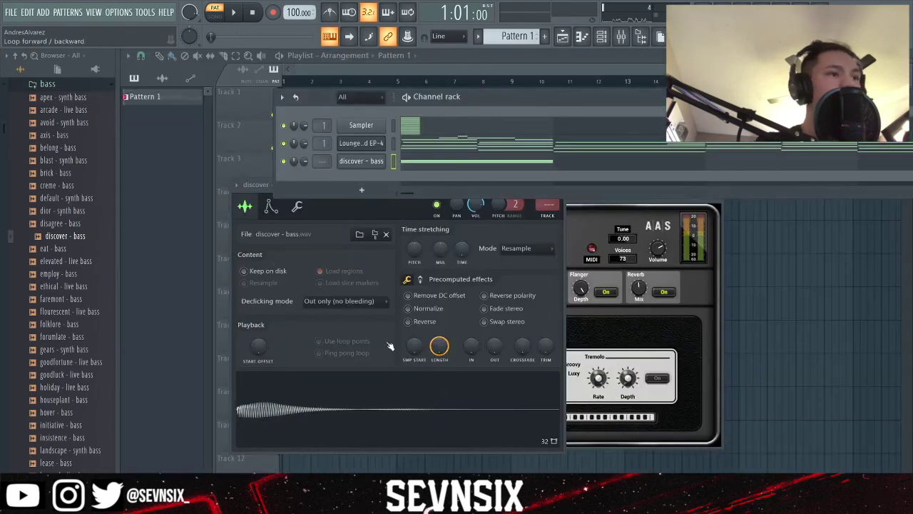
{"action": "left_click", "coordinate": [419, 312]}
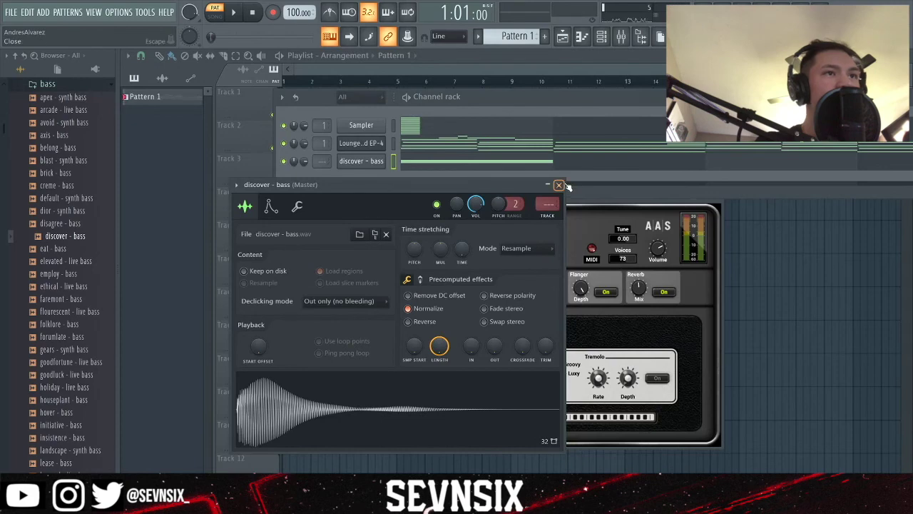
{"action": "left_click", "coordinate": [561, 185]}
{"action": "left_click", "coordinate": [433, 163]}
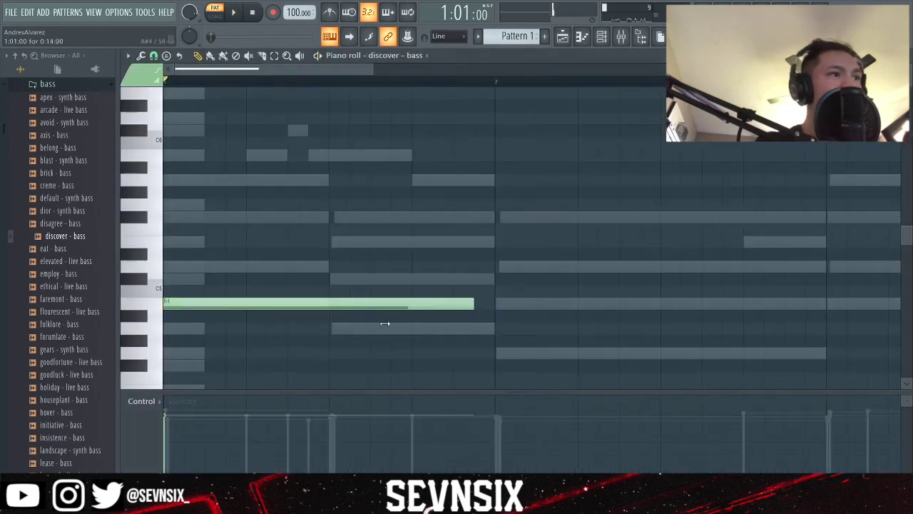
- Shorten the B4 bass note to one step, place an equal B4 at step 3 of bar 1 and play the pattern
{"action": "left_click_drag", "start_coordinate": [385, 323], "coordinate": [182, 347]}
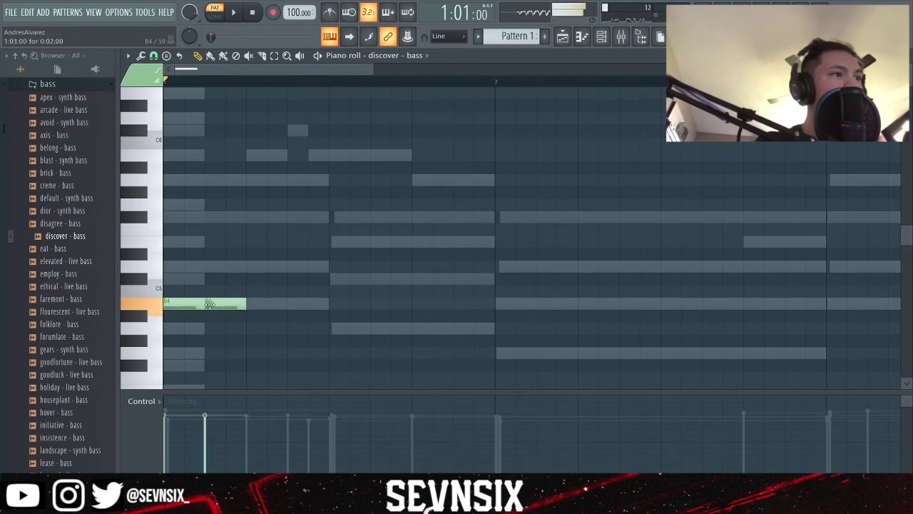
{"action": "key", "text": "space"}
{"action": "key", "text": "space"}
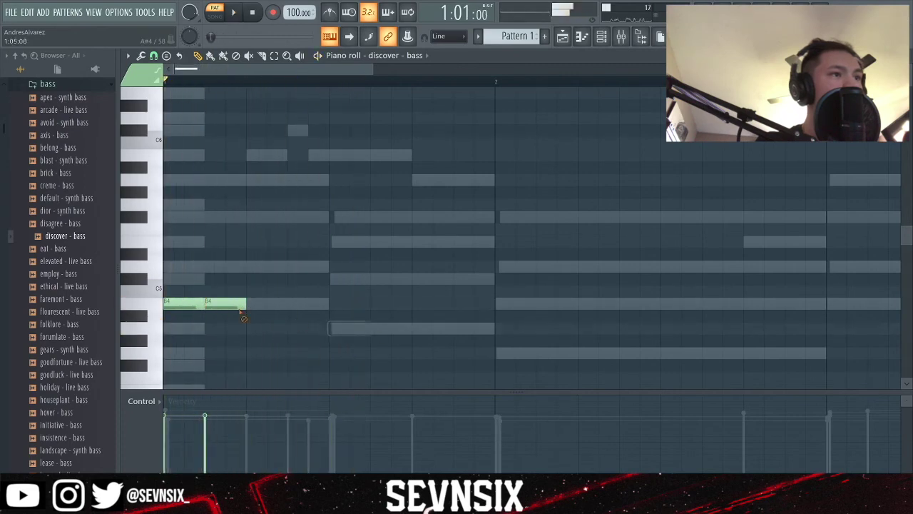
{"action": "left_click_drag", "start_coordinate": [242, 314], "coordinate": [184, 307]}
{"action": "key", "text": "space"}
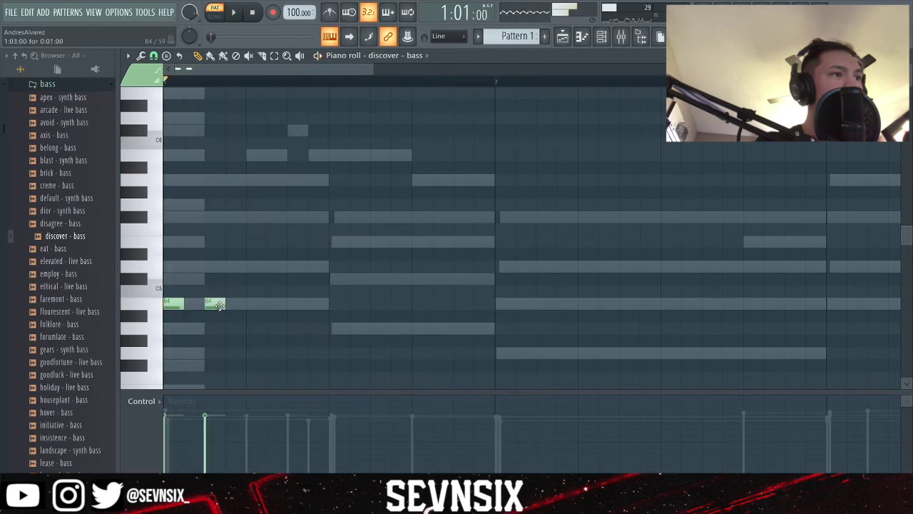
{"action": "key", "text": "space"}
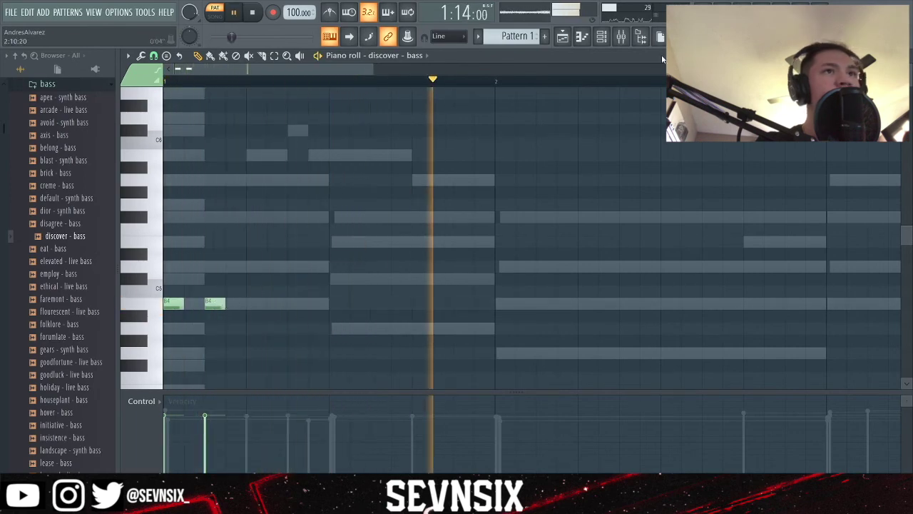
- Extend the second B4 to the middle of bar 1 and lengthen the first B4 until it meets the second
{"action": "key", "text": "alt+F8"}
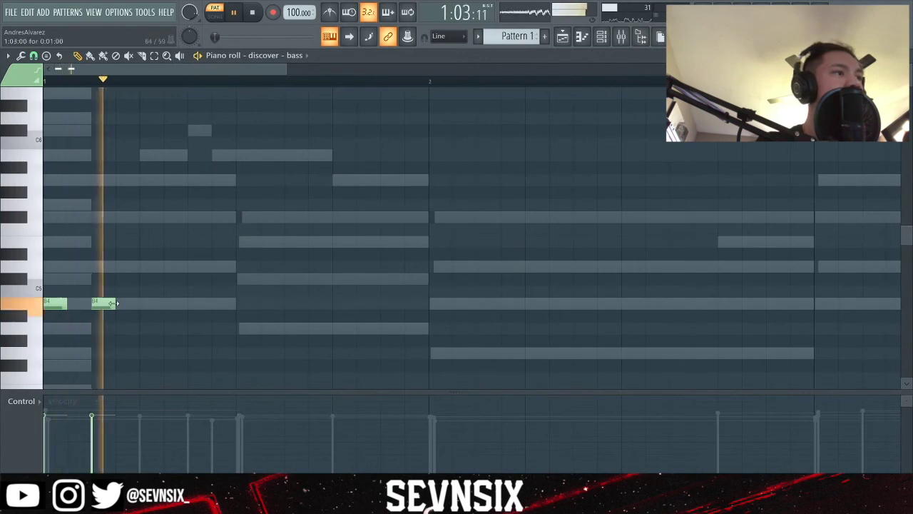
{"action": "left_click_drag", "start_coordinate": [115, 304], "coordinate": [236, 304]}
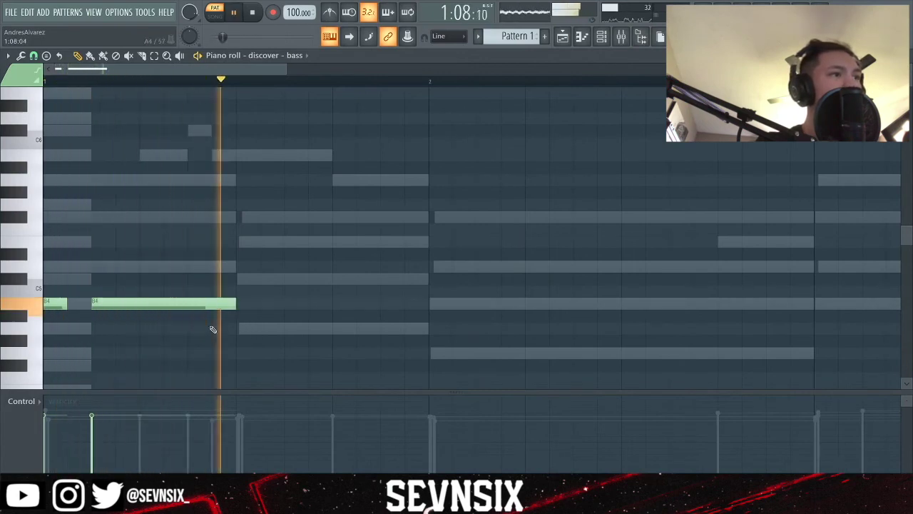
{"action": "key", "text": "space"}
{"action": "key", "text": "space"}
{"action": "left_click_drag", "start_coordinate": [67, 304], "coordinate": [90, 304]}
{"action": "key", "text": "space"}
{"action": "key", "text": "space"}
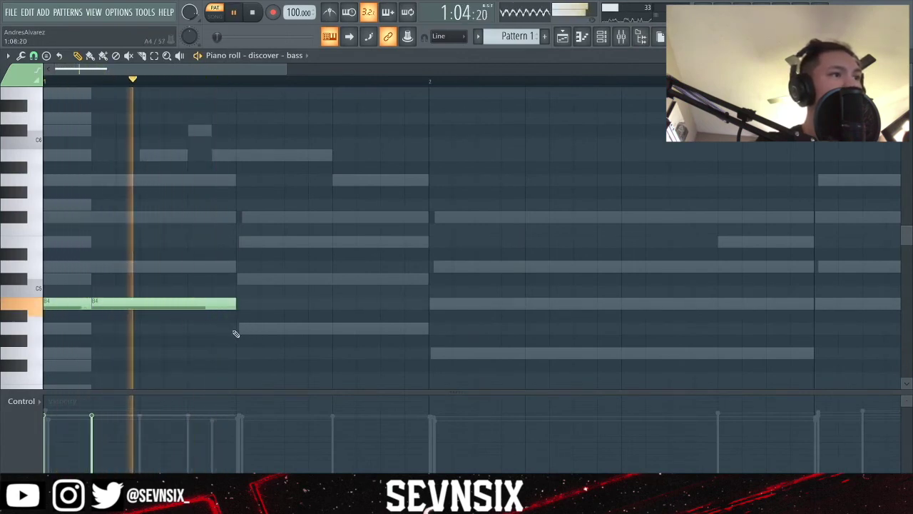
- Add an A4 bass note at the middle of bar 1 and a G4 at the start of bar 2
{"action": "left_click", "coordinate": [237, 329]}
{"action": "left_click", "coordinate": [431, 341]}
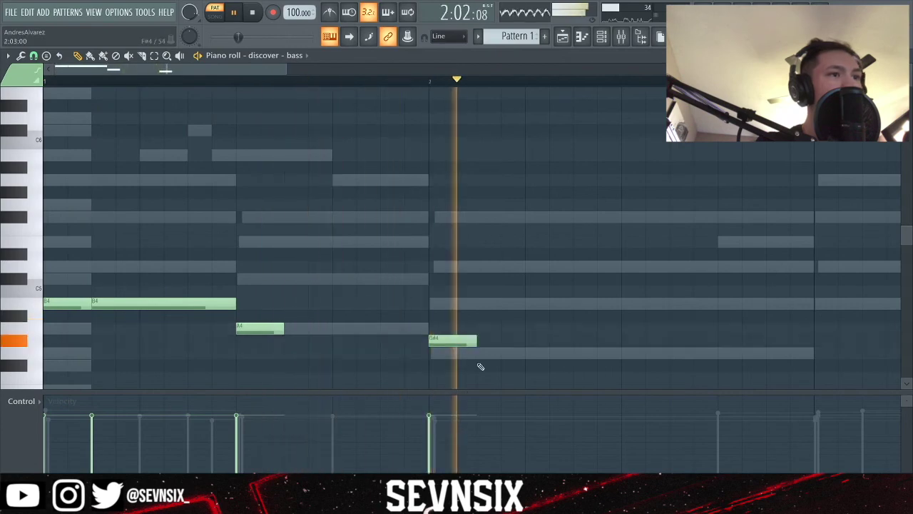
{"action": "left_click_drag", "start_coordinate": [450, 341], "coordinate": [450, 353]}
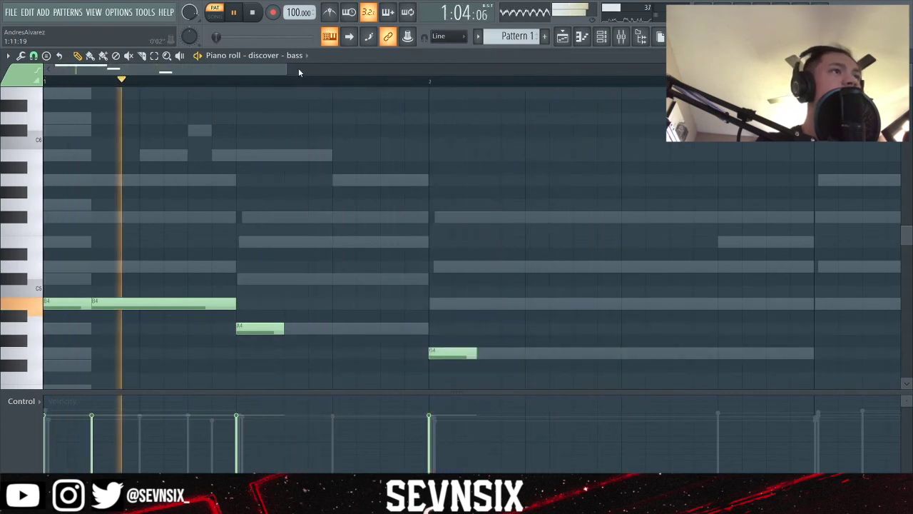
- Lengthen the G4 to twelve steps and add a four-step E4 at the end of bar 2
{"action": "left_click_drag", "start_coordinate": [297, 69], "coordinate": [632, 68]}
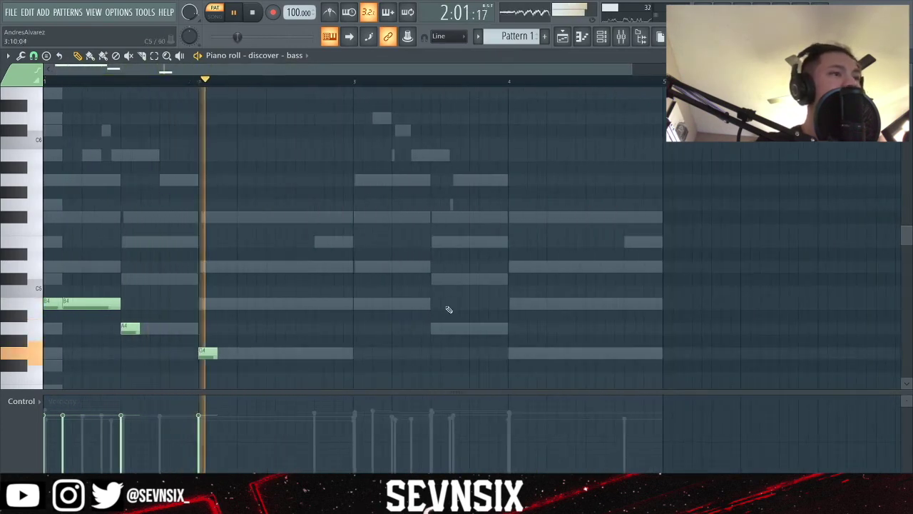
{"action": "left_click_drag", "start_coordinate": [217, 352], "coordinate": [318, 353]}
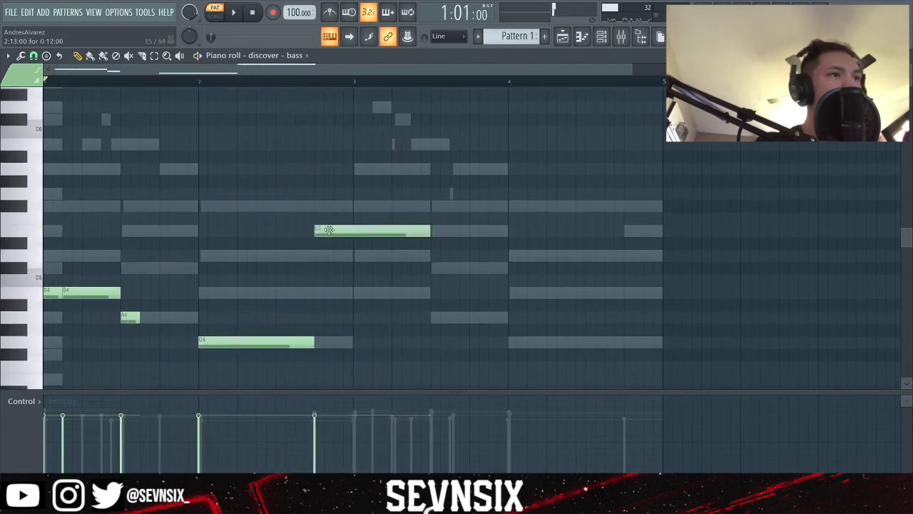
{"action": "left_click_drag", "start_coordinate": [329, 229], "coordinate": [326, 325]}
{"action": "key", "text": "space"}
{"action": "left_click_drag", "start_coordinate": [431, 321], "coordinate": [334, 381]}
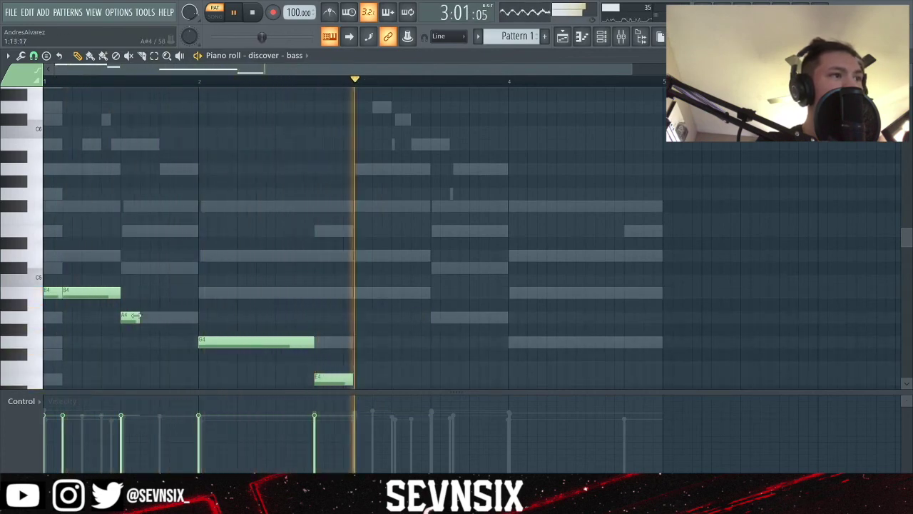
- Extend the A4 to the end of bar 1 and move the second B4 to step 2, stretched up to the A4
{"action": "left_click_drag", "start_coordinate": [138, 316], "coordinate": [199, 317]}
{"action": "key", "text": "space"}
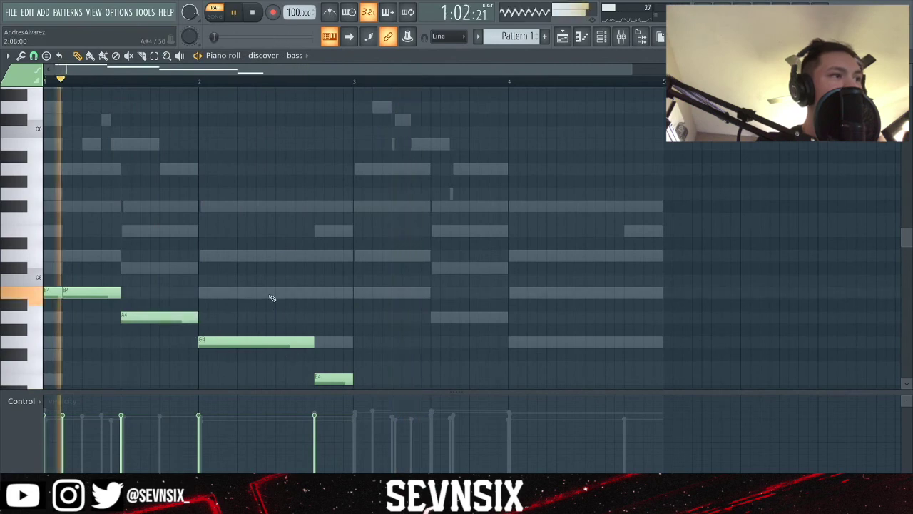
{"action": "key", "text": "space"}
{"action": "key", "text": "space"}
{"action": "left_click_drag", "start_coordinate": [60, 294], "coordinate": [43, 301]}
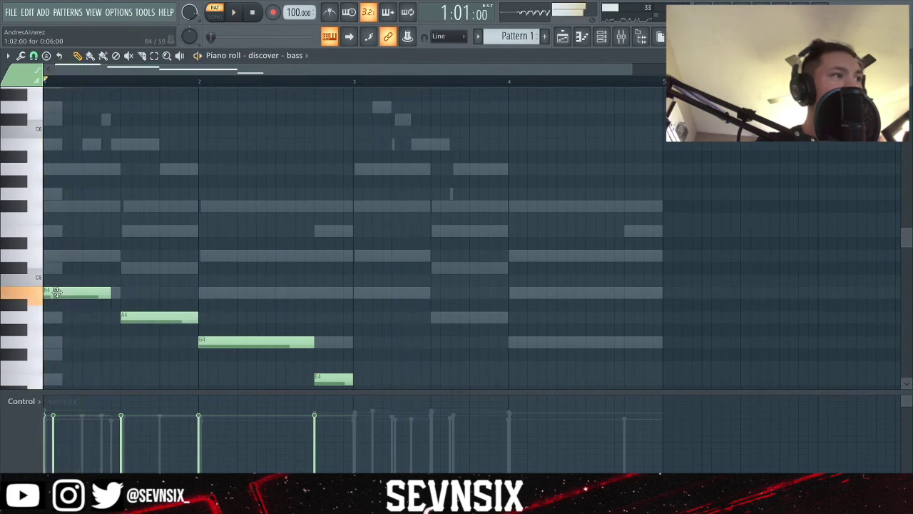
{"action": "left_click_drag", "start_coordinate": [113, 294], "coordinate": [121, 294]}
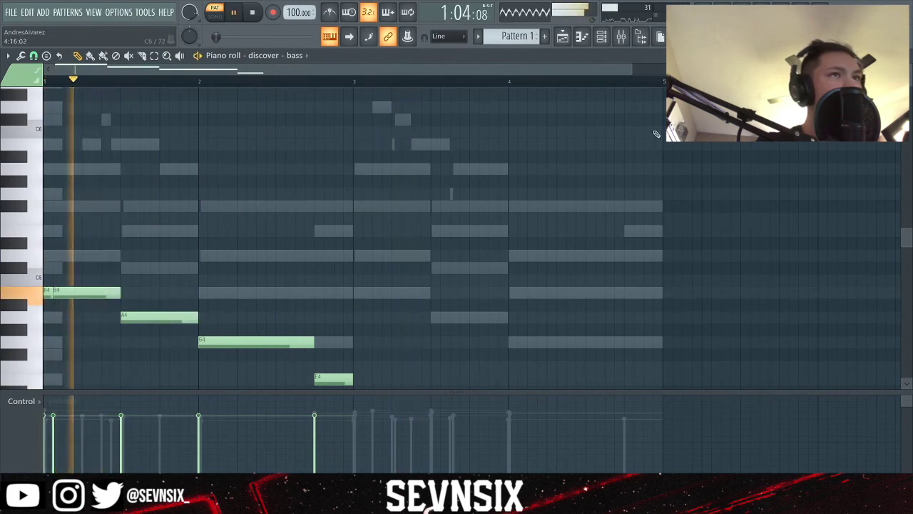
- Look at the Cut self option in the discover - bass channel's miscellaneous settings and return to its piano roll
{"action": "left_click", "coordinate": [601, 36]}
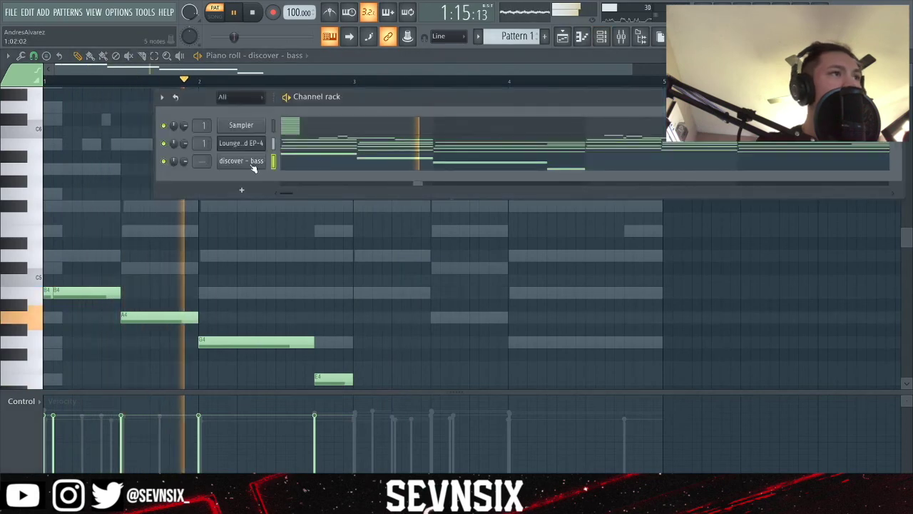
{"action": "left_click", "coordinate": [252, 164]}
{"action": "left_click", "coordinate": [177, 208]}
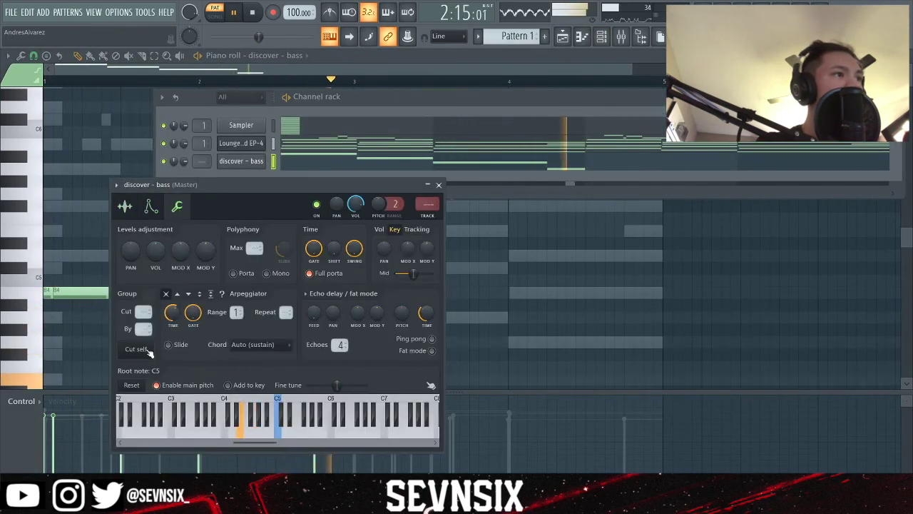
{"action": "left_click", "coordinate": [439, 184]}
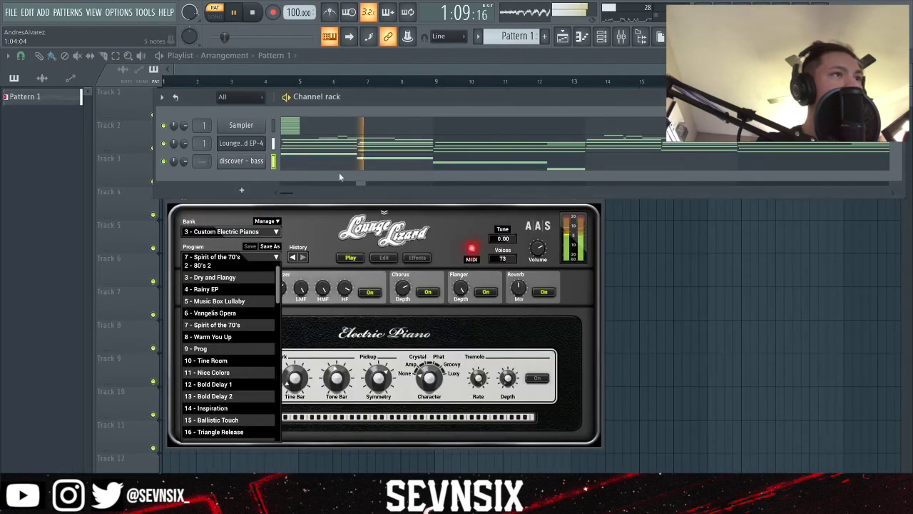
{"action": "left_click", "coordinate": [343, 163]}
{"action": "scroll", "coordinate": [139, 316], "scroll_direction": "down", "scroll_amount": 5}
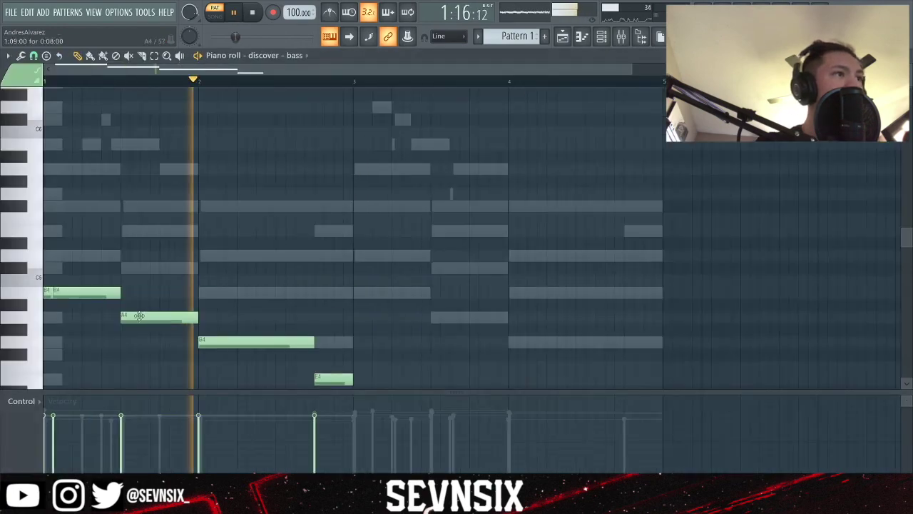
- Lengthen the first B4 to two steps and fit the second B4 from step 3 up to the start of the A4
{"action": "key", "text": "space"}
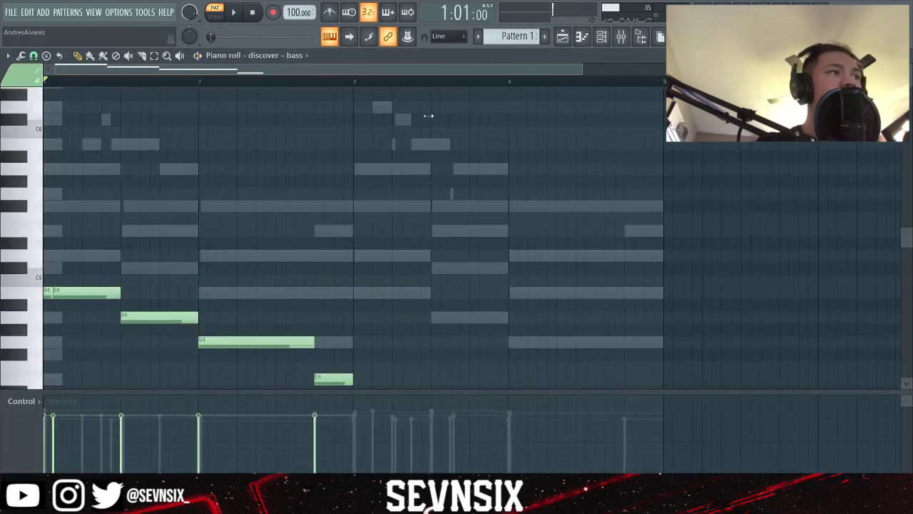
{"action": "scroll", "coordinate": [214, 205], "scroll_direction": "up", "scroll_amount": 4}
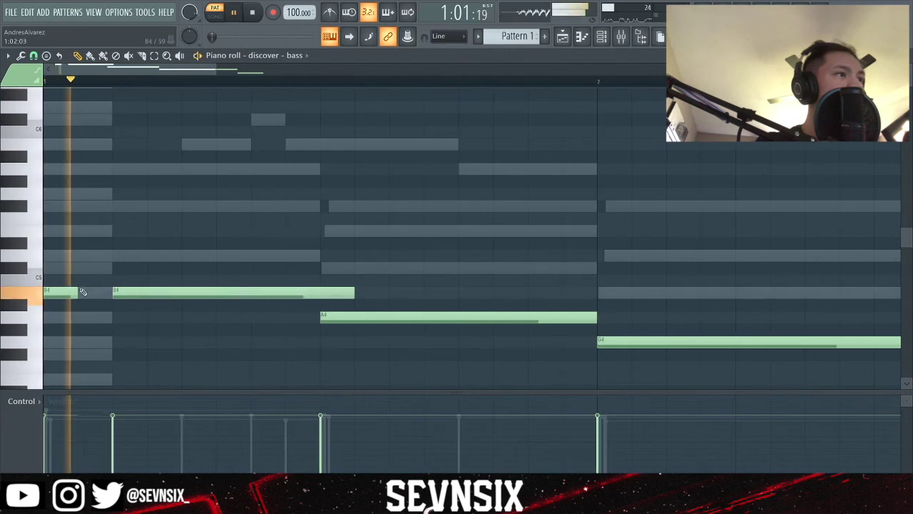
{"action": "left_click_drag", "start_coordinate": [76, 292], "coordinate": [111, 291]}
{"action": "key", "text": "space"}
{"action": "key", "text": "space"}
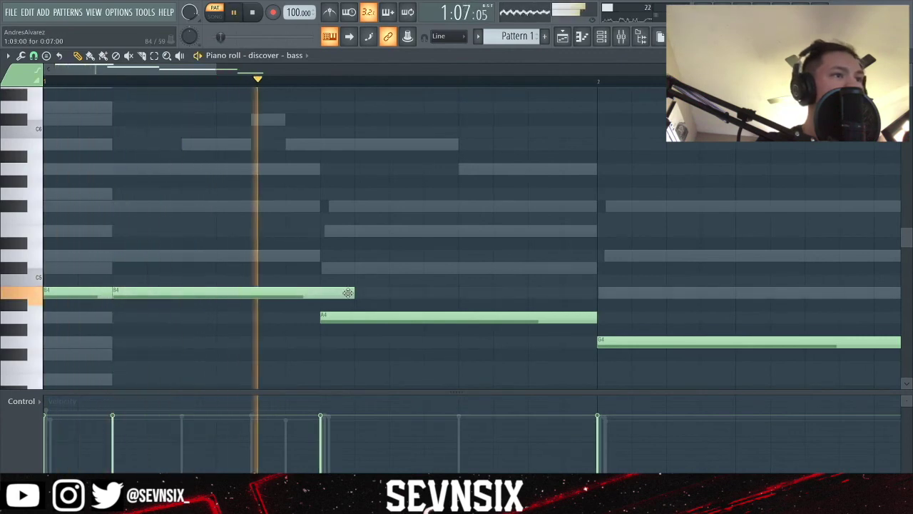
{"action": "left_click_drag", "start_coordinate": [348, 293], "coordinate": [321, 292]}
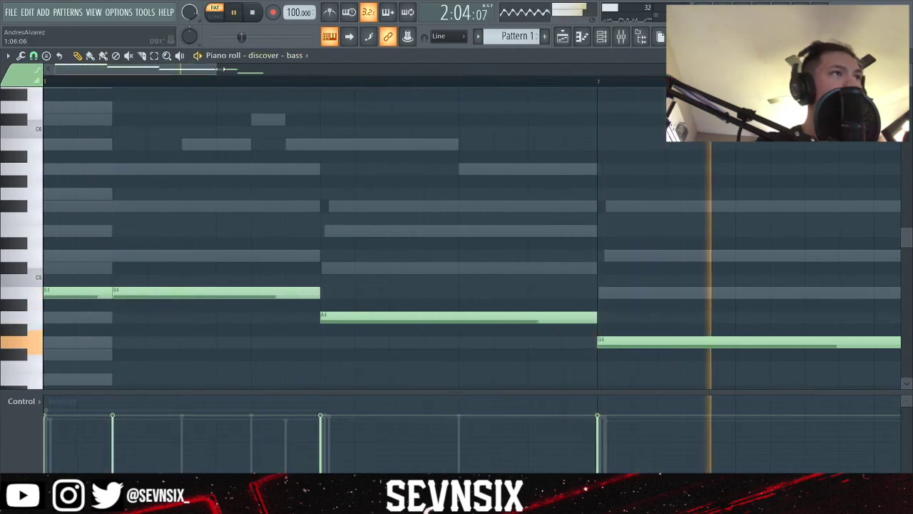
- Remove the short note at the end of bar 2 and lengthen the G4 to fill the whole bar
{"action": "left_click_drag", "start_coordinate": [221, 69], "coordinate": [513, 137]}
{"action": "scroll", "coordinate": [485, 285], "scroll_direction": "down", "scroll_amount": 2}
{"action": "key", "text": "space"}
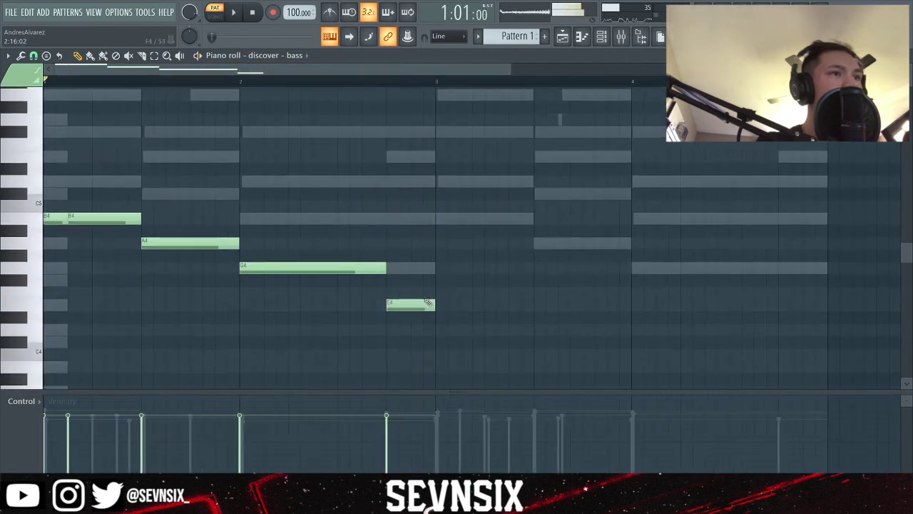
{"action": "key", "text": "space"}
{"action": "left_click_drag", "start_coordinate": [407, 304], "coordinate": [406, 244]}
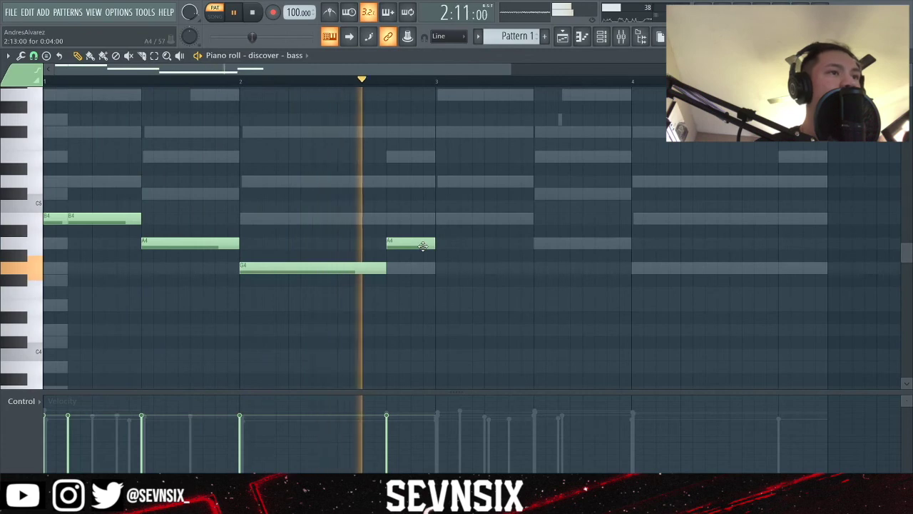
{"action": "right_click", "coordinate": [423, 246]}
{"action": "left_click_drag", "start_coordinate": [386, 268], "coordinate": [428, 283]}
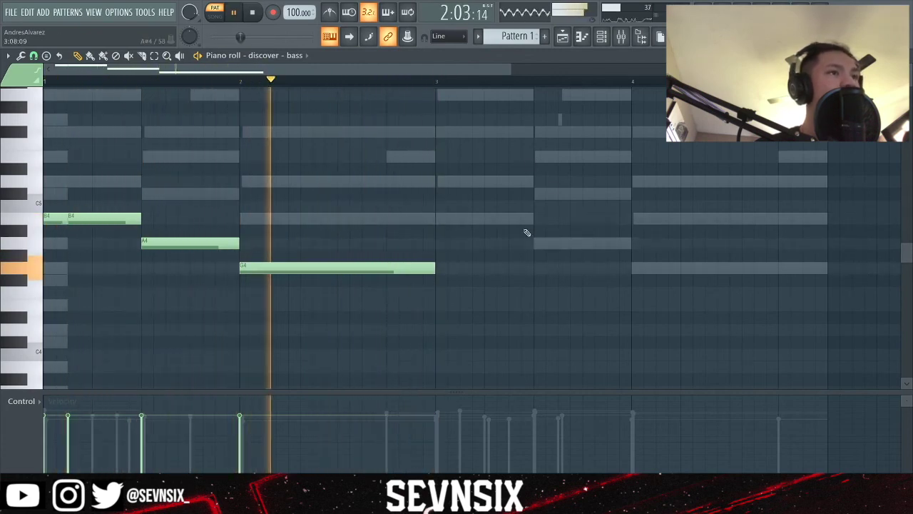
- Duplicate the two-bar bassline into bars 3 and 4
{"action": "scroll", "coordinate": [523, 243], "scroll_direction": "up", "scroll_amount": 3}
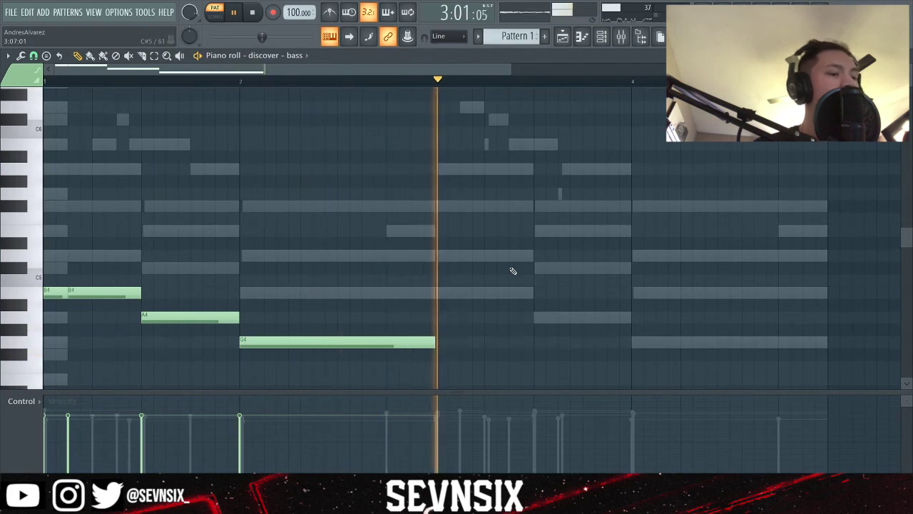
{"action": "key", "text": "space"}
{"action": "key", "text": "ctrl+b"}
- Replace the paired B4 notes that open bars 1 and 3 with a single half-bar B4 in each bar
{"action": "left_click_drag", "start_coordinate": [66, 294], "coordinate": [162, 318]}
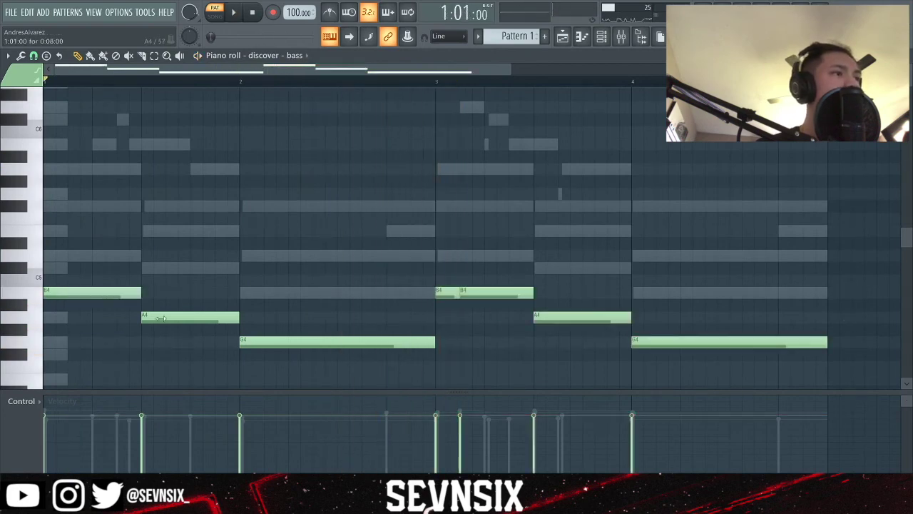
{"action": "key", "text": "space"}
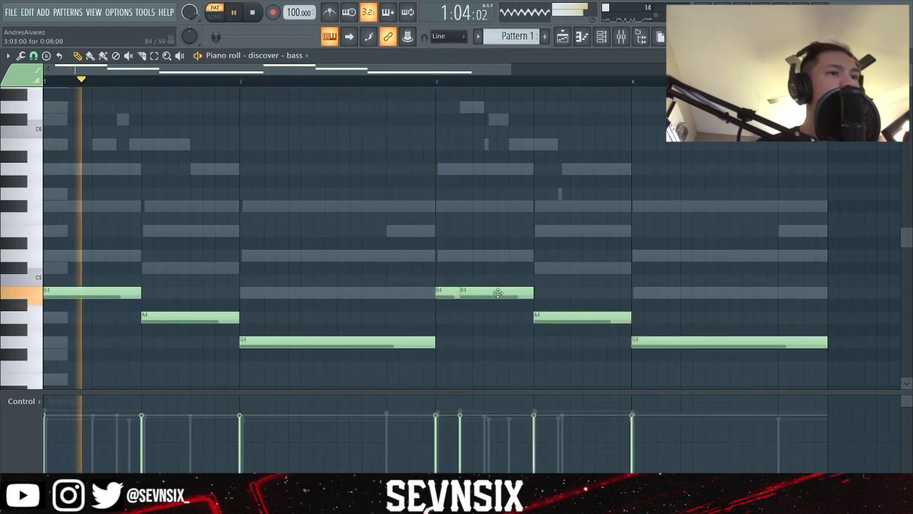
{"action": "right_click", "coordinate": [489, 294]}
{"action": "right_click", "coordinate": [452, 293]}
{"action": "left_click", "coordinate": [442, 294]}
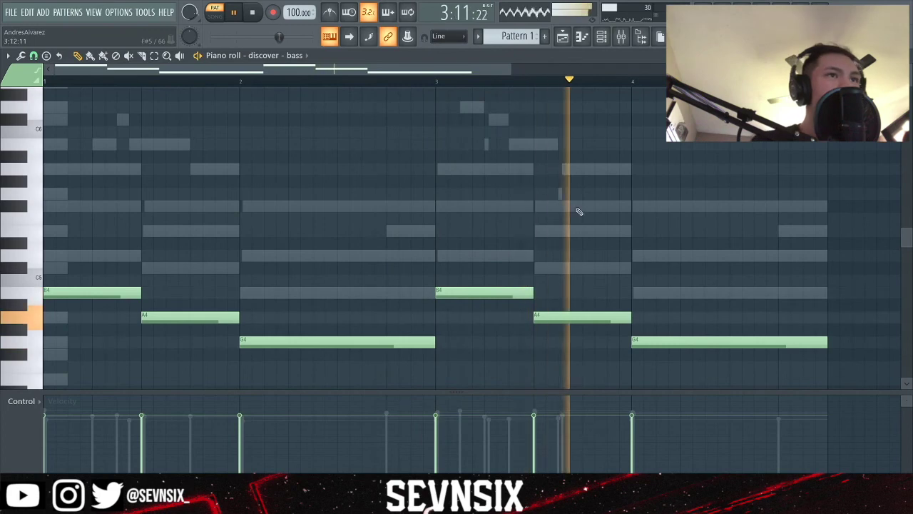
{"action": "scroll", "coordinate": [783, 278], "scroll_direction": "up", "scroll_amount": 1}
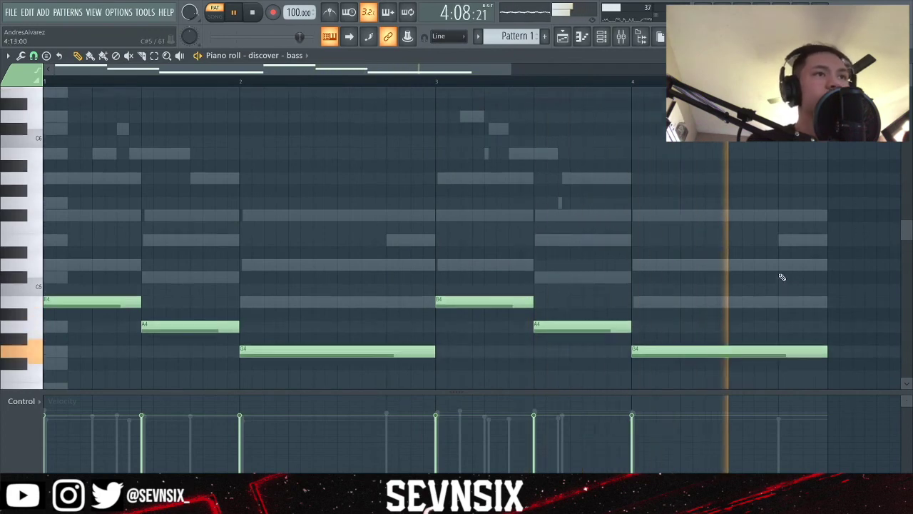
{"action": "scroll", "coordinate": [887, 233], "scroll_direction": "down", "scroll_amount": 1}
{"action": "left_click_drag", "start_coordinate": [907, 82], "coordinate": [907, 93]}
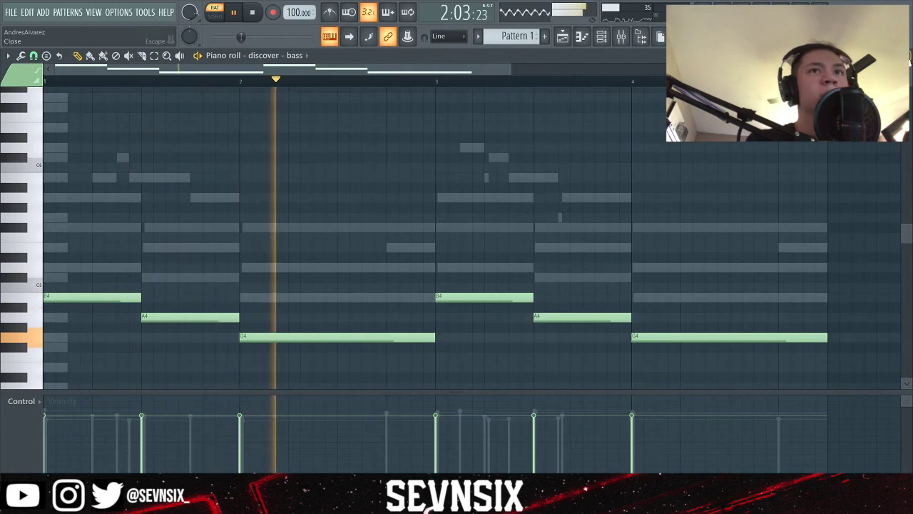
- Switch from the bass piano roll to the Lounge Lizard EP-4 piano roll and examine the full four-bar chord progression and melody
{"action": "left_click", "coordinate": [906, 56]}
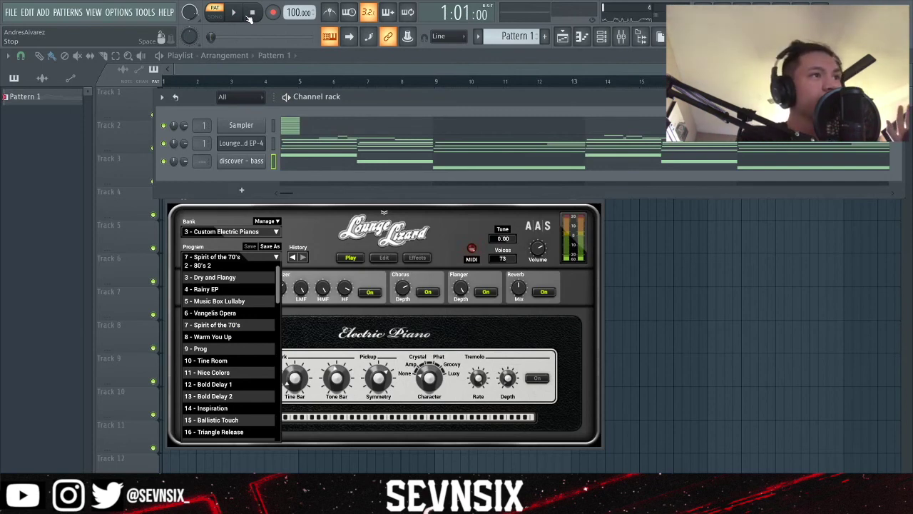
{"action": "left_click", "coordinate": [426, 157]}
{"action": "scroll", "coordinate": [598, 357], "scroll_direction": "up", "scroll_amount": 5}
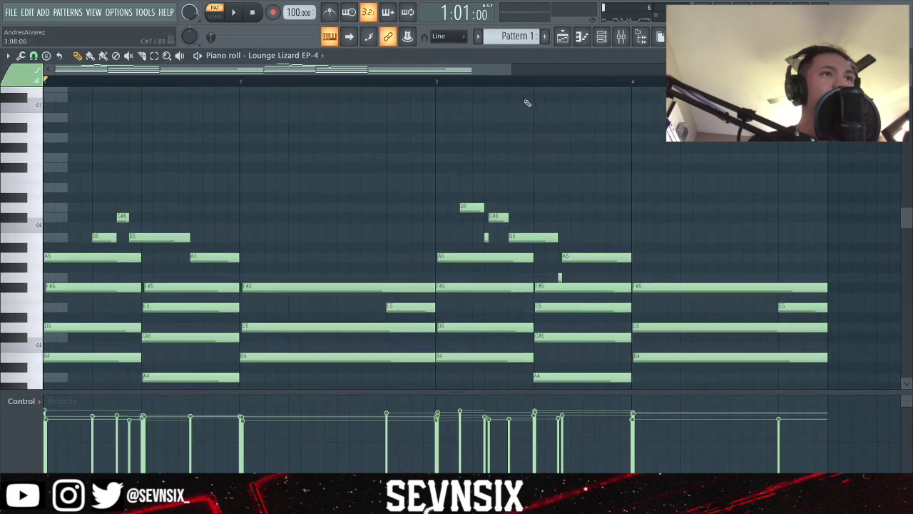
{"action": "left_click_drag", "start_coordinate": [509, 64], "coordinate": [642, 118]}
{"action": "scroll", "coordinate": [675, 216], "scroll_direction": "down", "scroll_amount": 3}
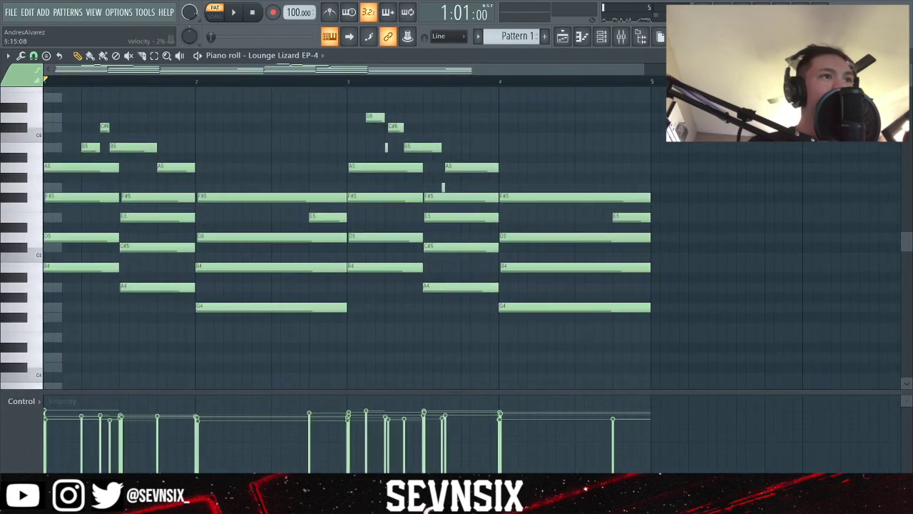
{"action": "scroll", "coordinate": [689, 354], "scroll_direction": "up", "scroll_amount": 1}
{"action": "scroll", "coordinate": [581, 347], "scroll_direction": "up", "scroll_amount": 3}
{"action": "scroll", "coordinate": [634, 359], "scroll_direction": "down", "scroll_amount": 3}
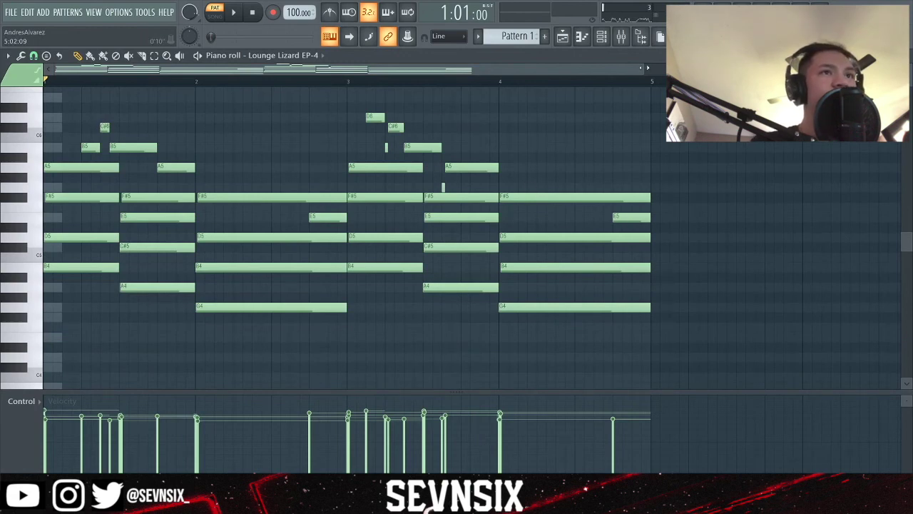
{"action": "left_click_drag", "start_coordinate": [644, 69], "coordinate": [582, 100]}
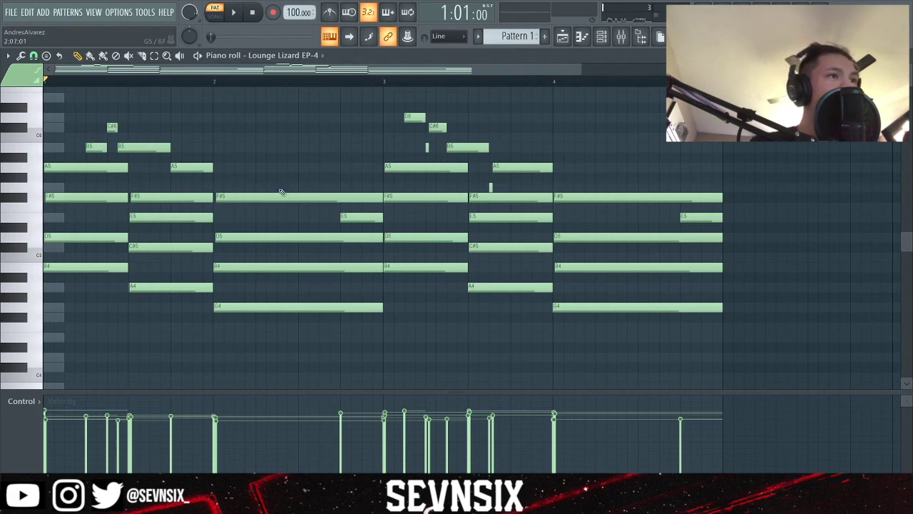
{"action": "left_click_drag", "start_coordinate": [579, 66], "coordinate": [344, 108]}
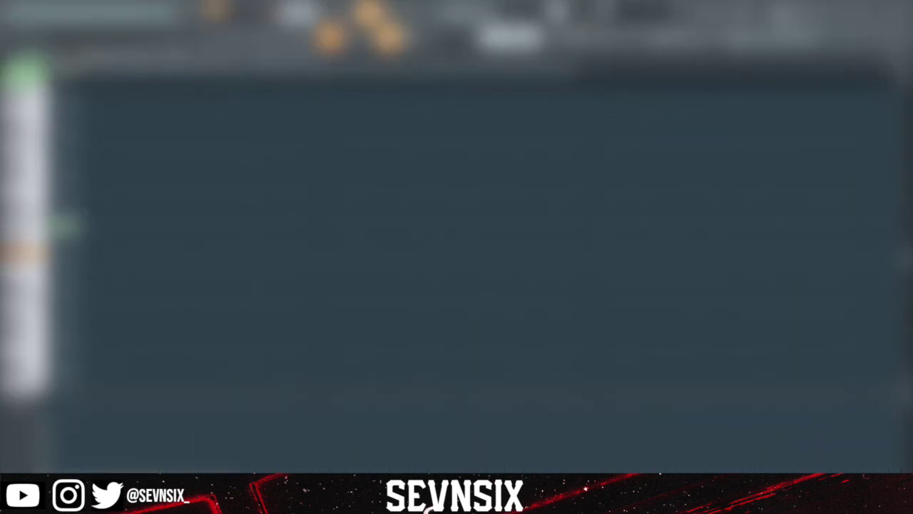
{"action": "left_click", "coordinate": [109, 293]}
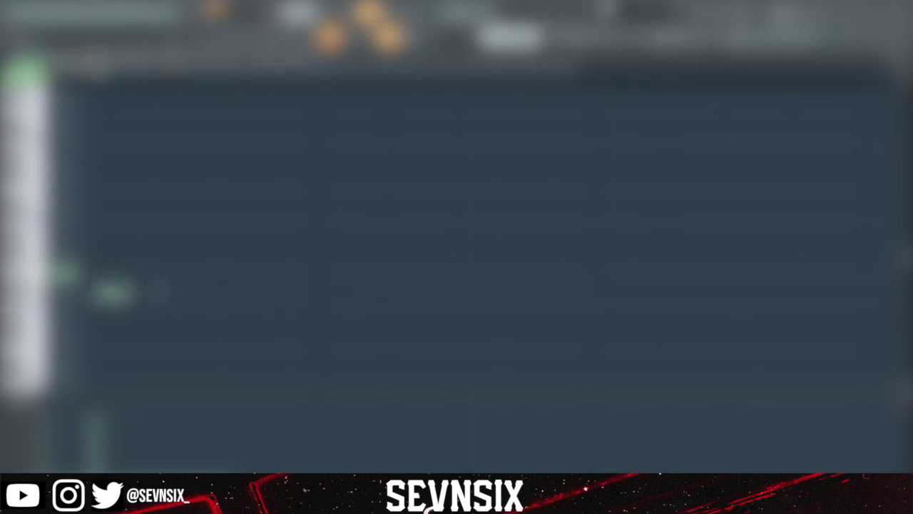
{"action": "left_click", "coordinate": [160, 287]}
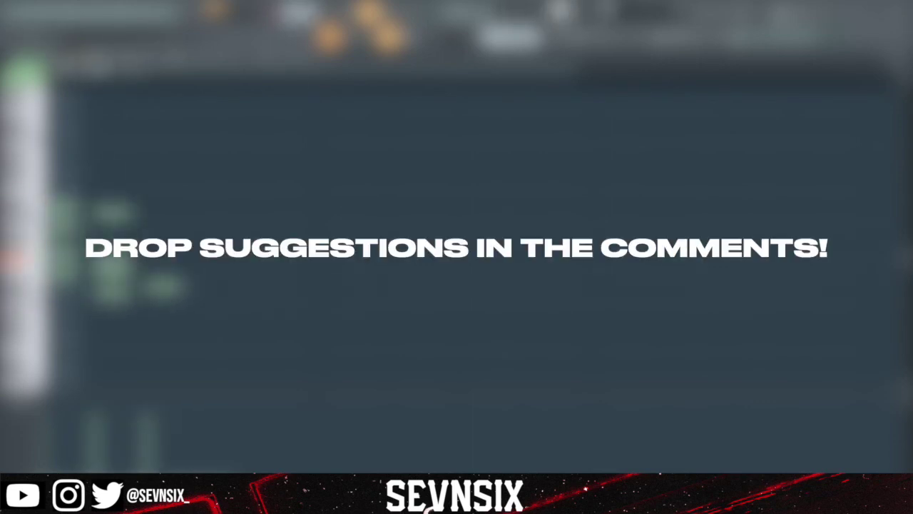